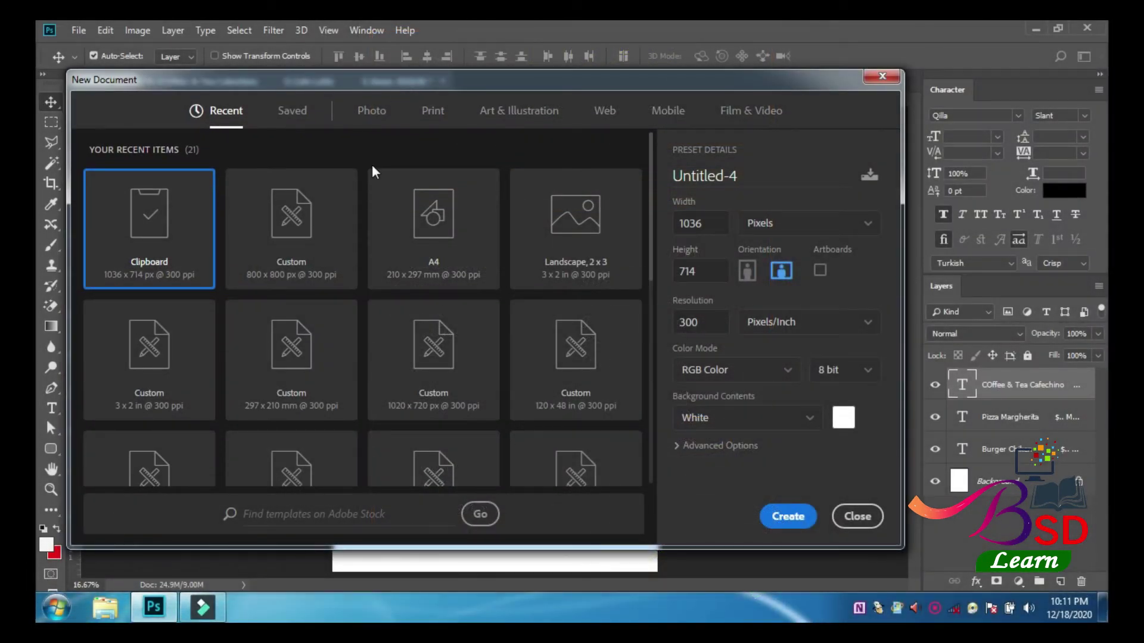
Step: Create a new 210 × 297 mm A4 print document at 300 ppi
left_click(432, 110)
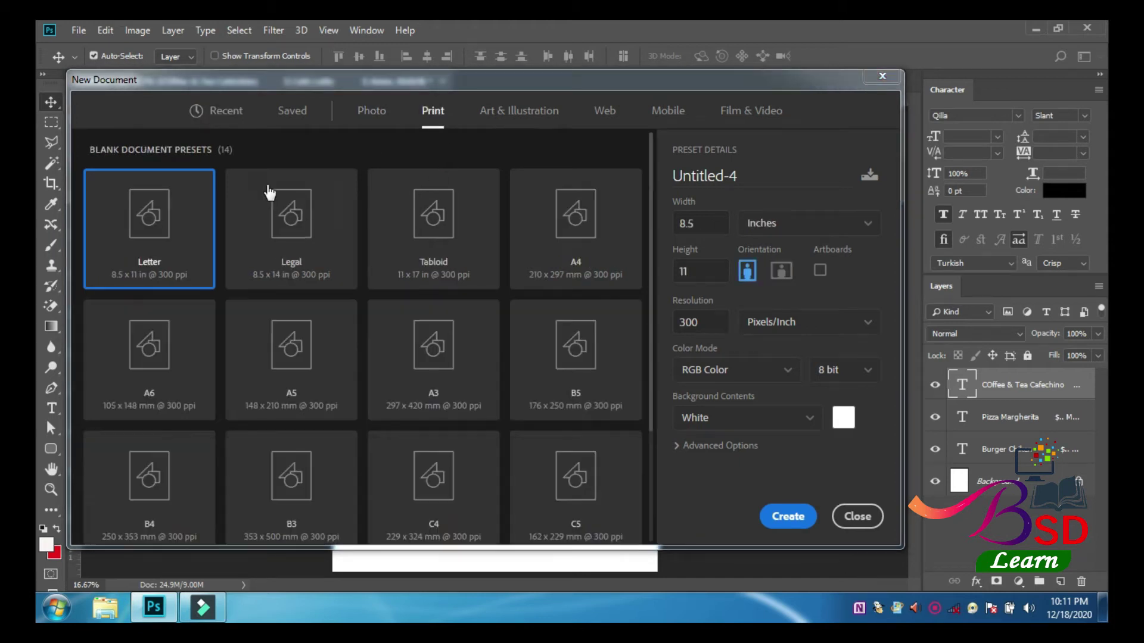
left_click(565, 257)
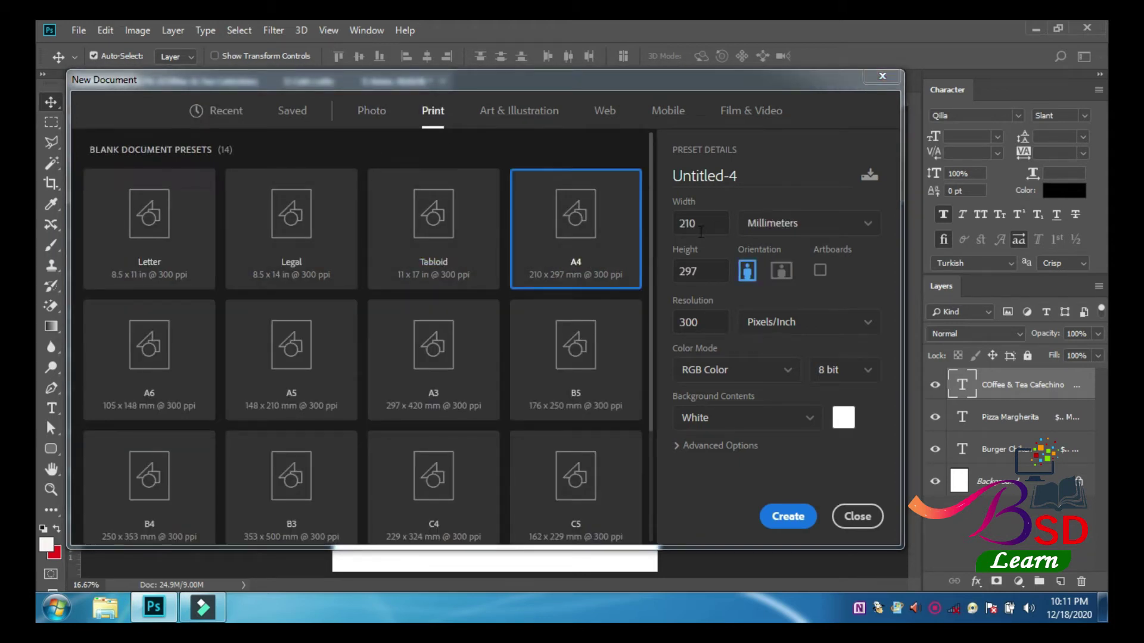
left_click(793, 517)
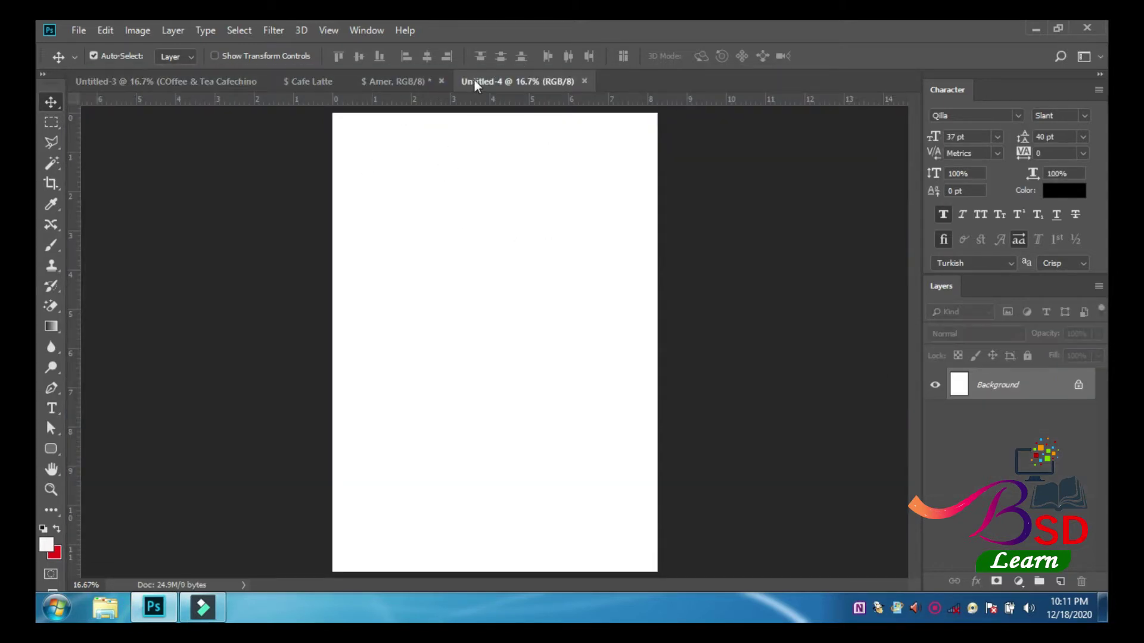
Step: Zoom to the page top and select the Rounded Rectangle Tool in Shape mode
key("ctrl+plus")
mouse_move(426, 188)
left_mouse_down()
mouse_move(404, 333)
mouse_move(410, 288)
left_mouse_up()
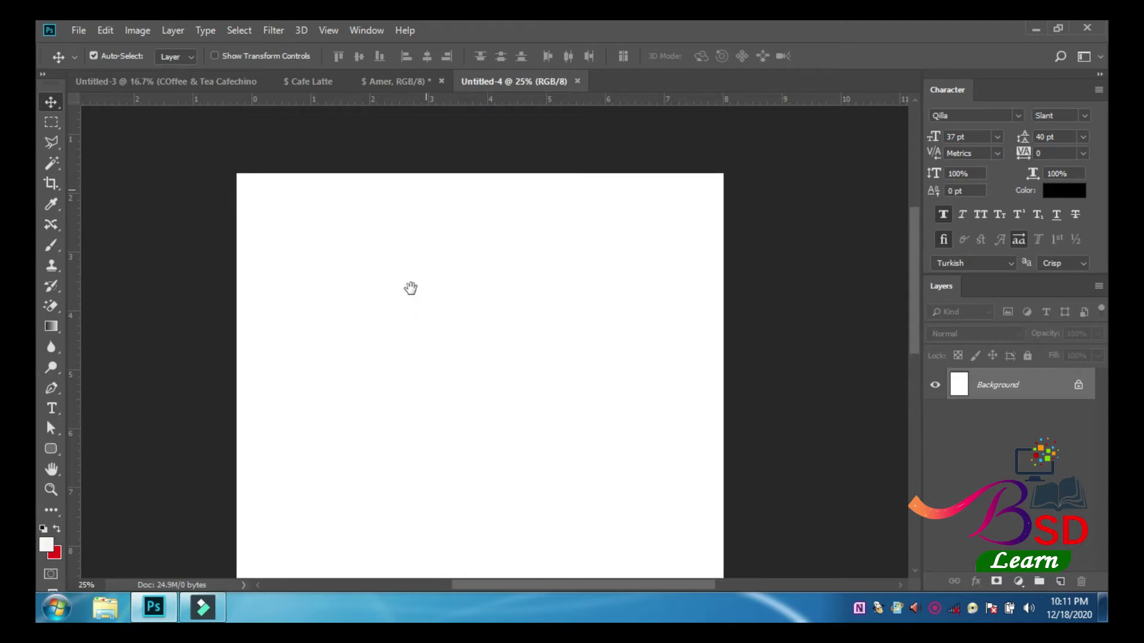
left_click(52, 449)
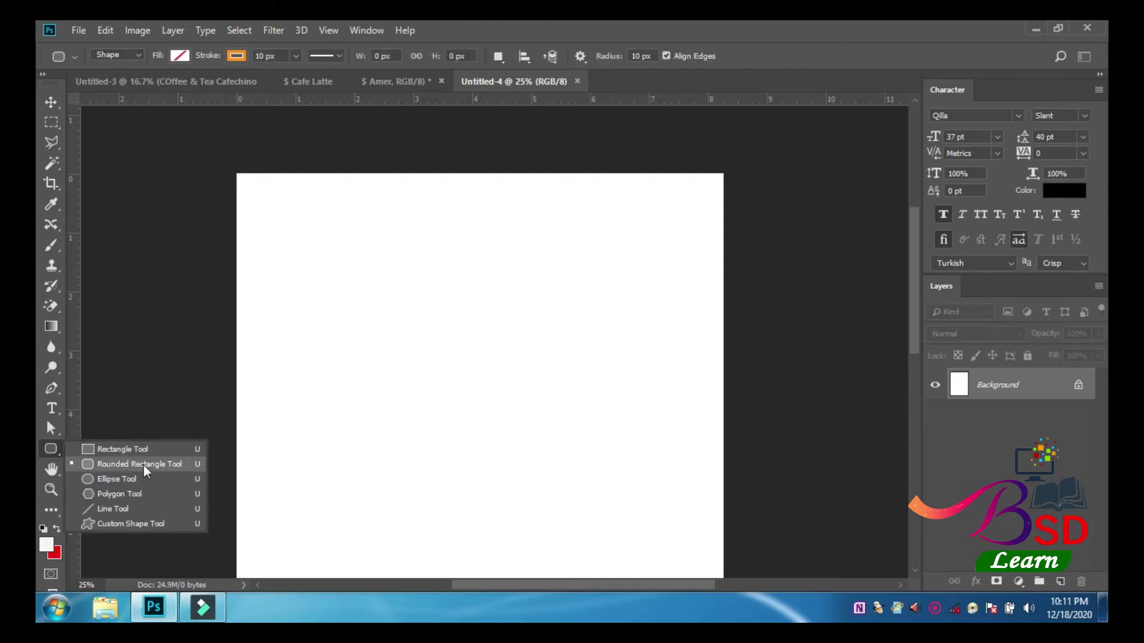
left_click(142, 463)
left_click(138, 55)
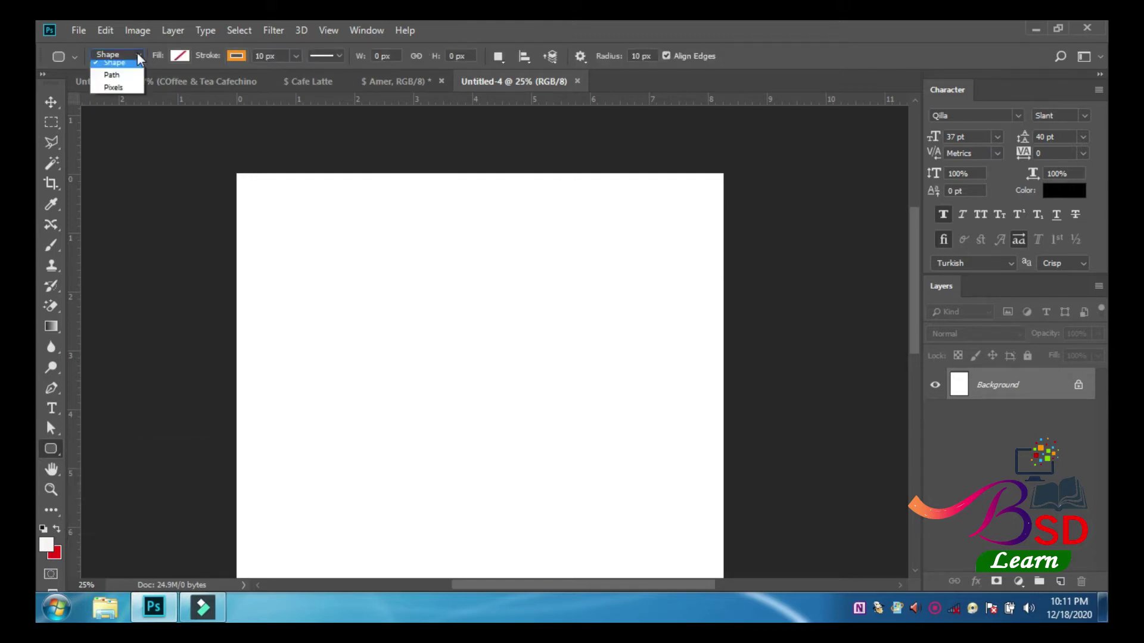
left_click(114, 62)
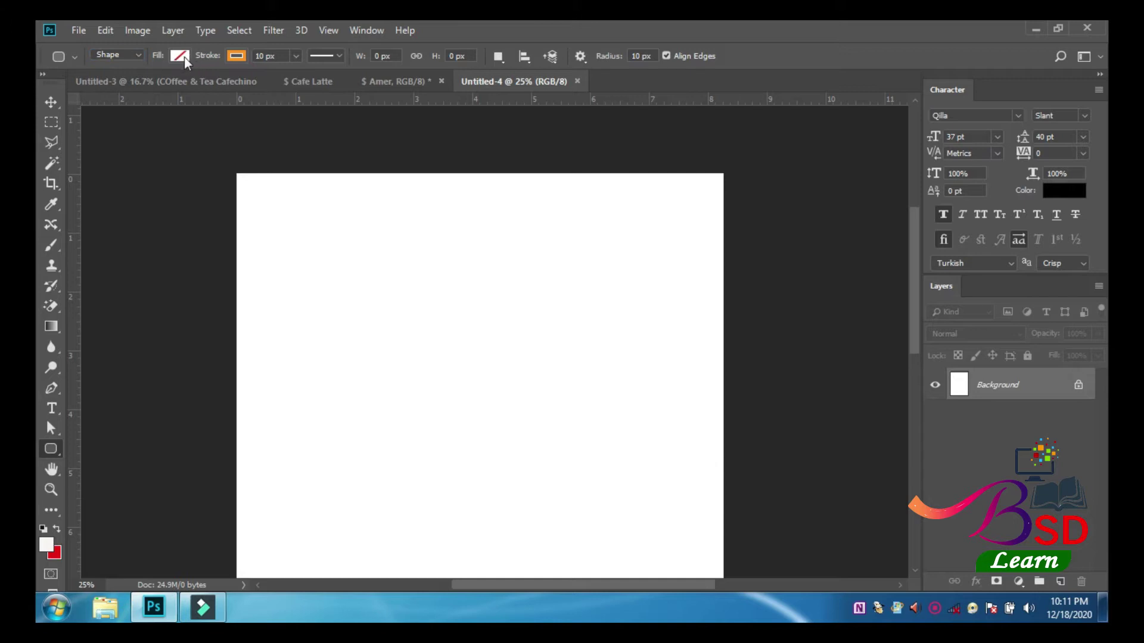
left_click(237, 55)
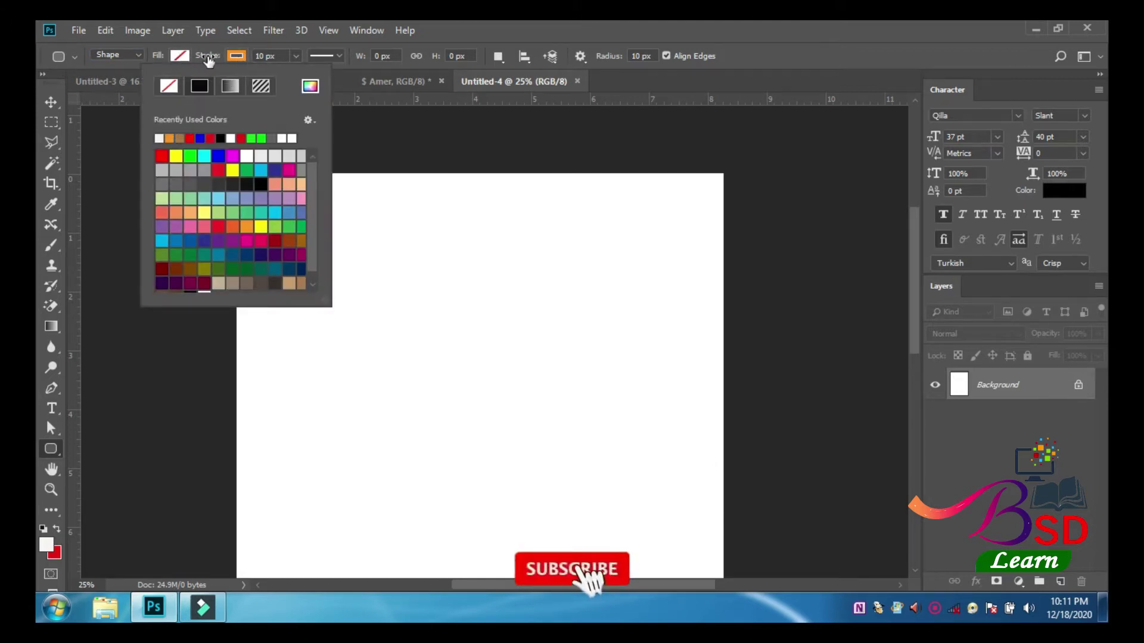
left_click(138, 54)
left_click(138, 55)
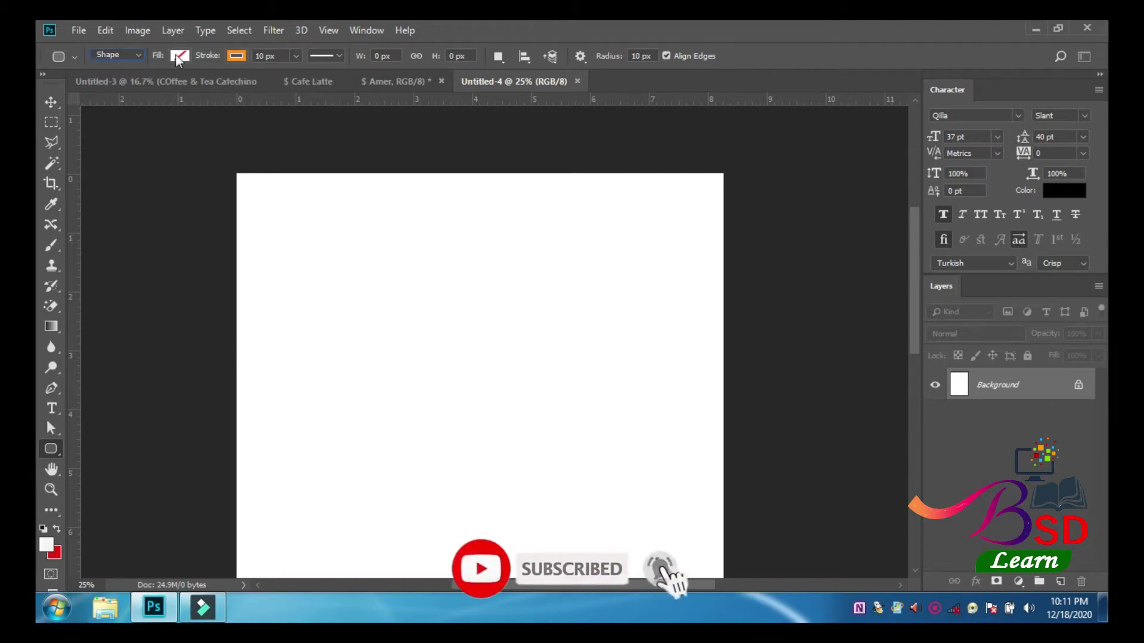
Step: Set no fill and a 20 px stroke, then draw a rounded rectangle across the page top
left_click(187, 55)
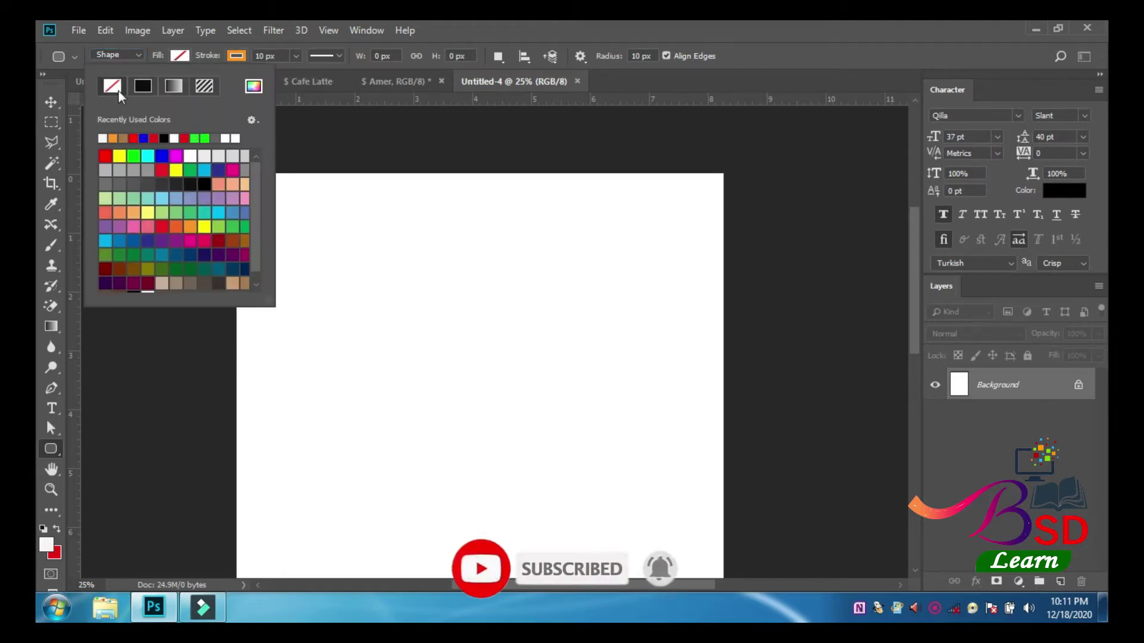
left_click(230, 57)
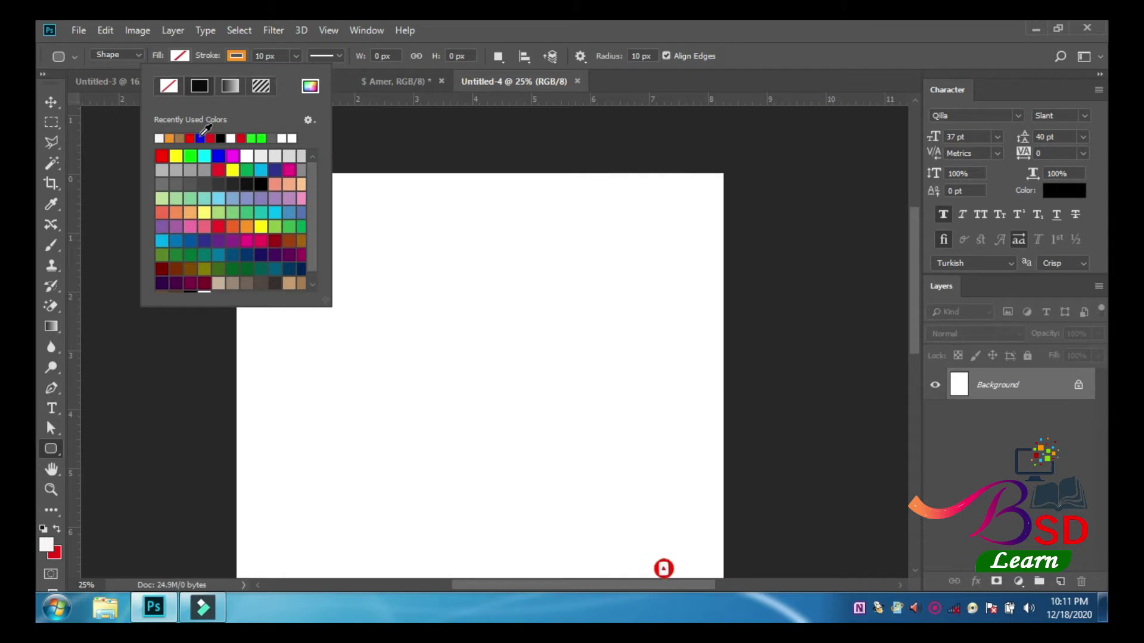
left_click(267, 58)
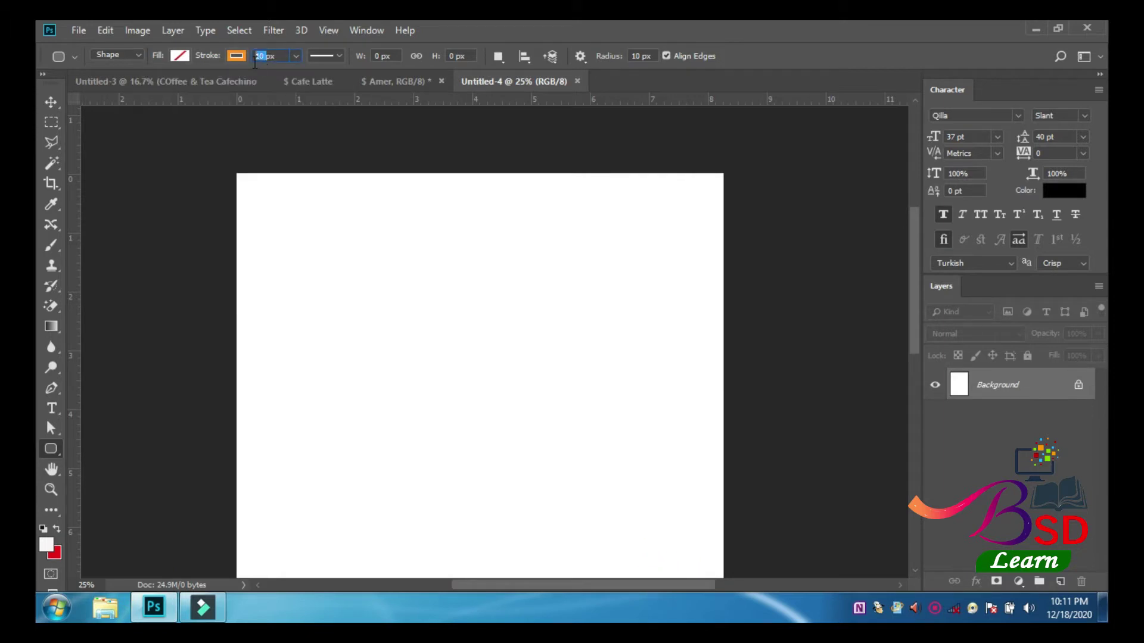
type("20")
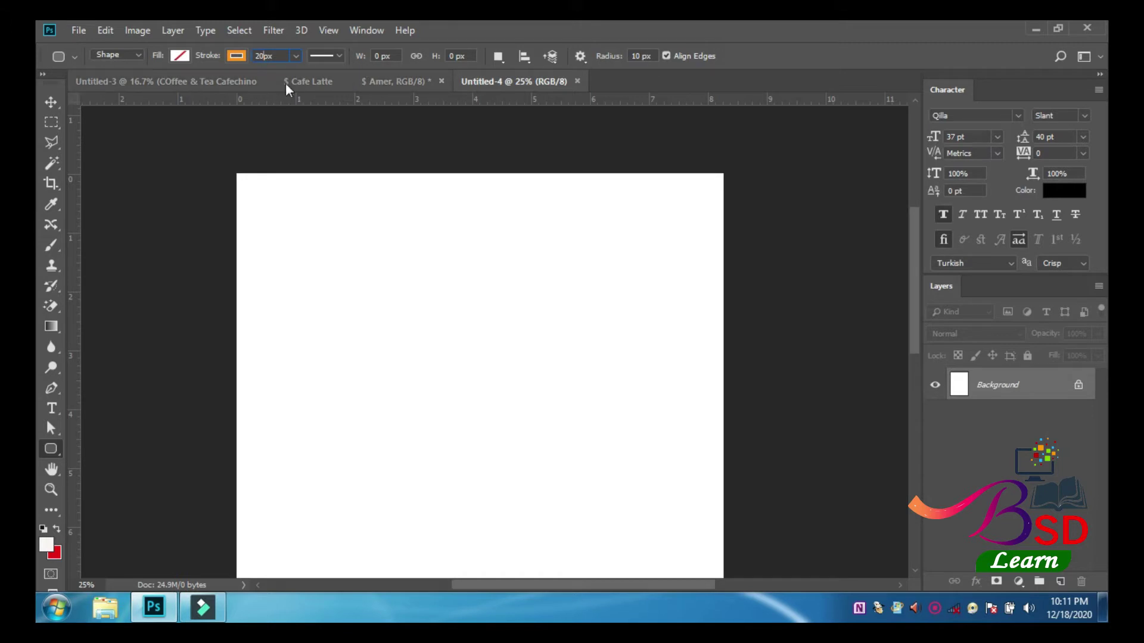
key("Return")
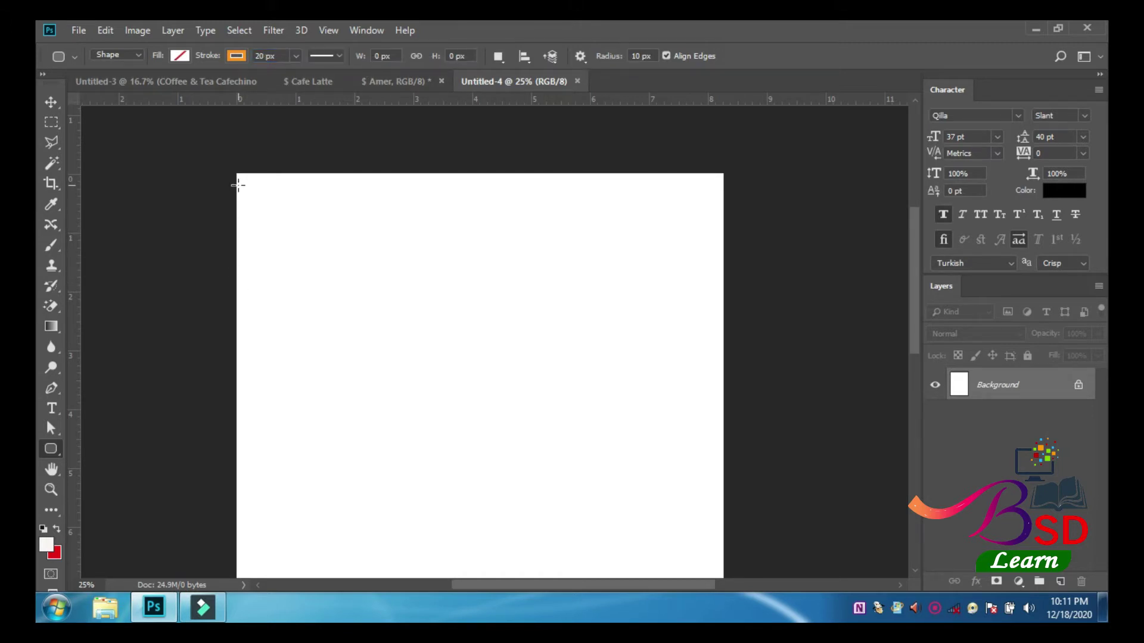
left_click_drag(239, 182, 709, 322)
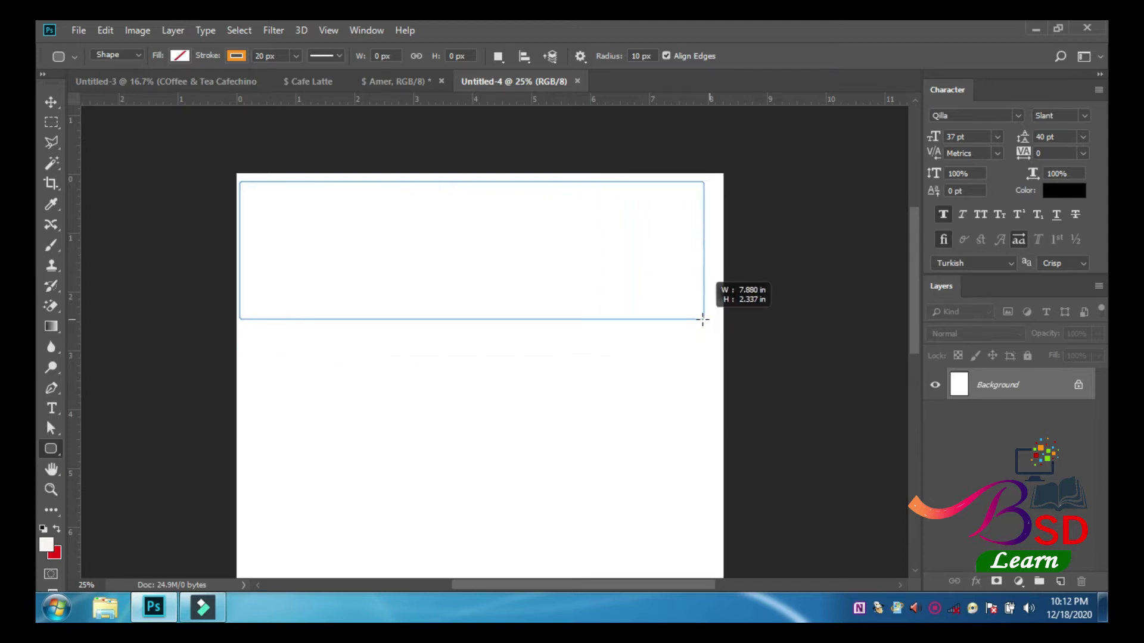
left_click_drag(708, 321, 702, 319)
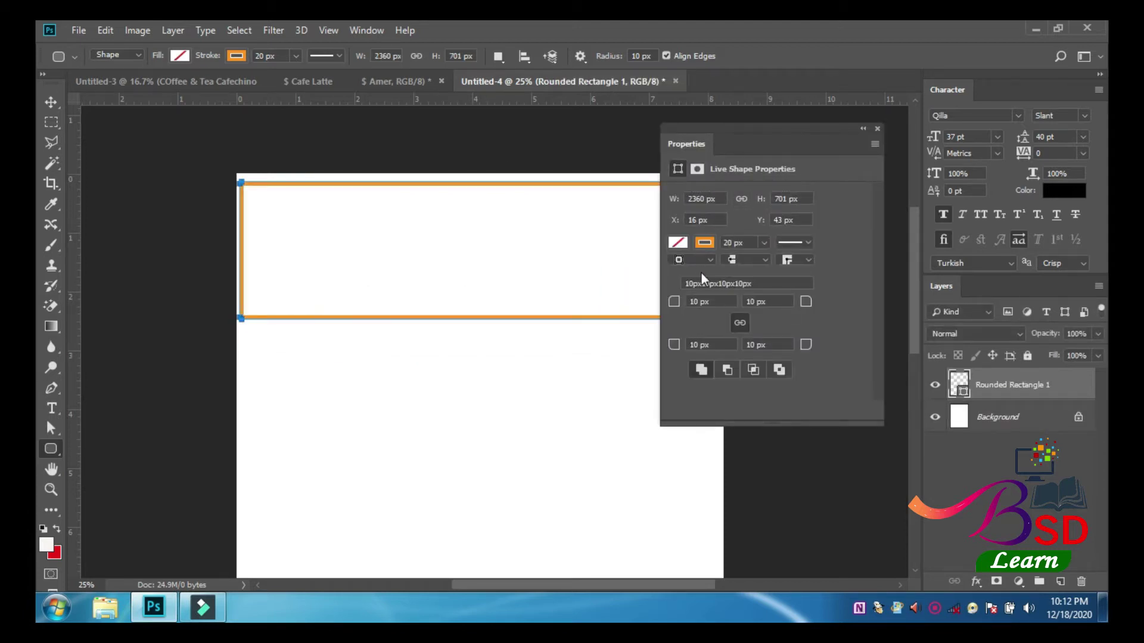
Step: Give the rectangle a 35 px corner radius and a 25 px stroke in Properties
type("25")
key("Return")
type("25")
key("Return")
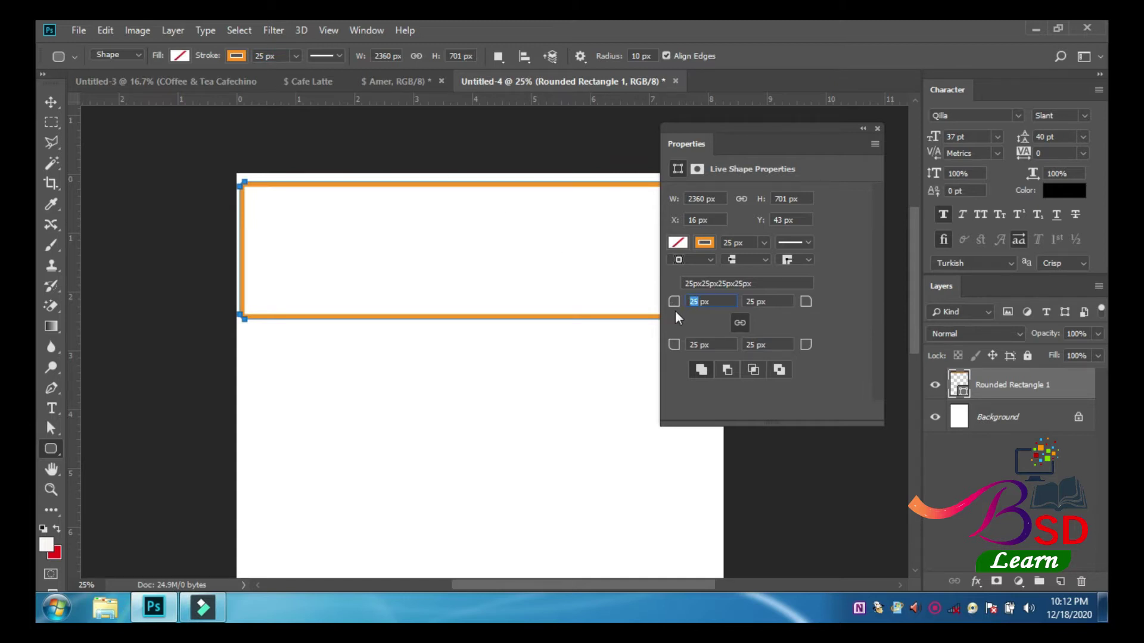
type("35")
key("Return")
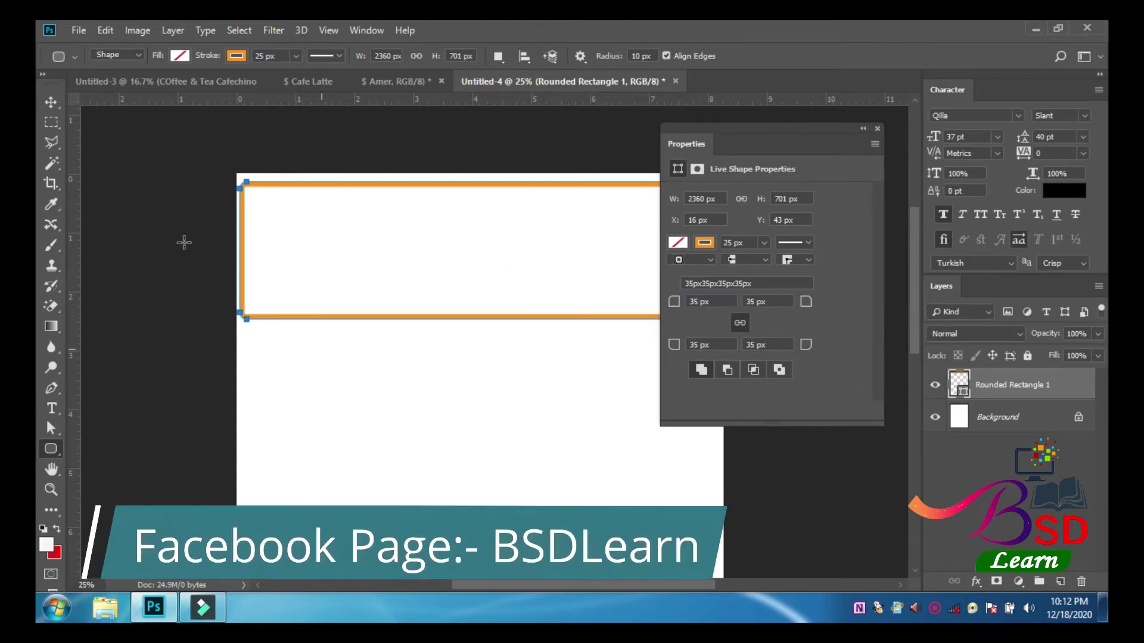
left_click(877, 128)
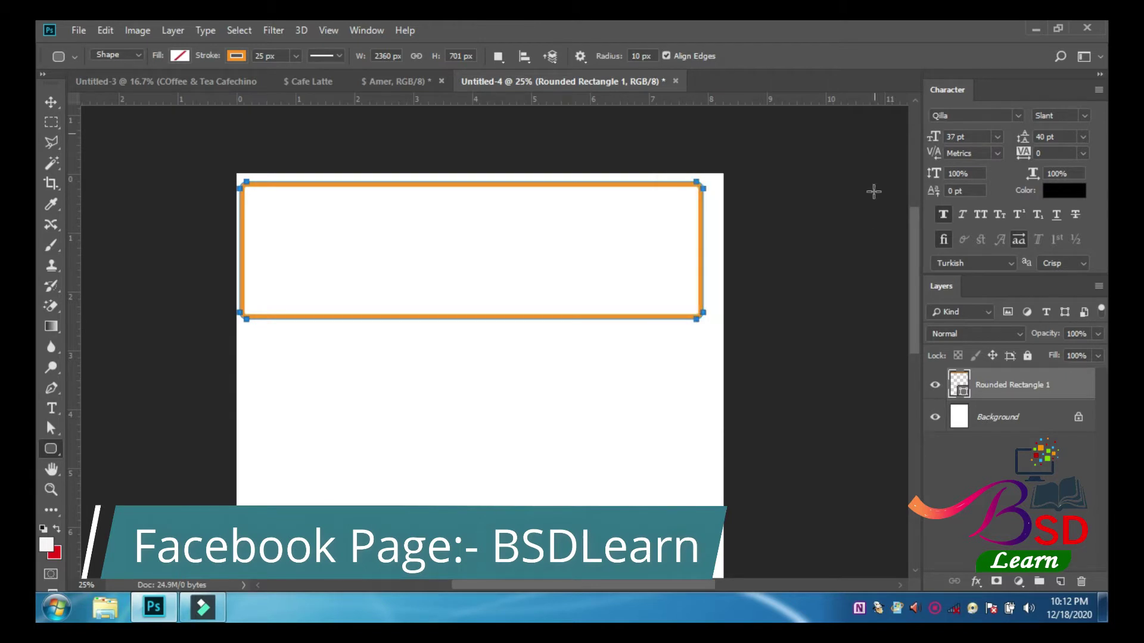
Step: Reposition the rectangle so it sits centred near the page top
left_click(46, 99)
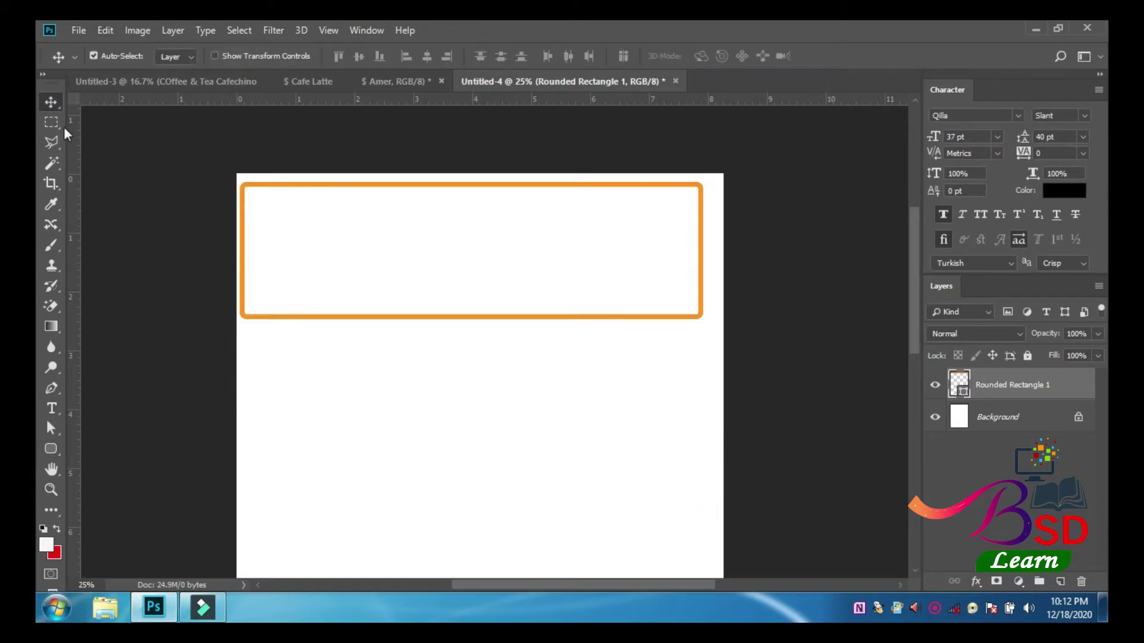
left_click_drag(389, 196, 415, 194)
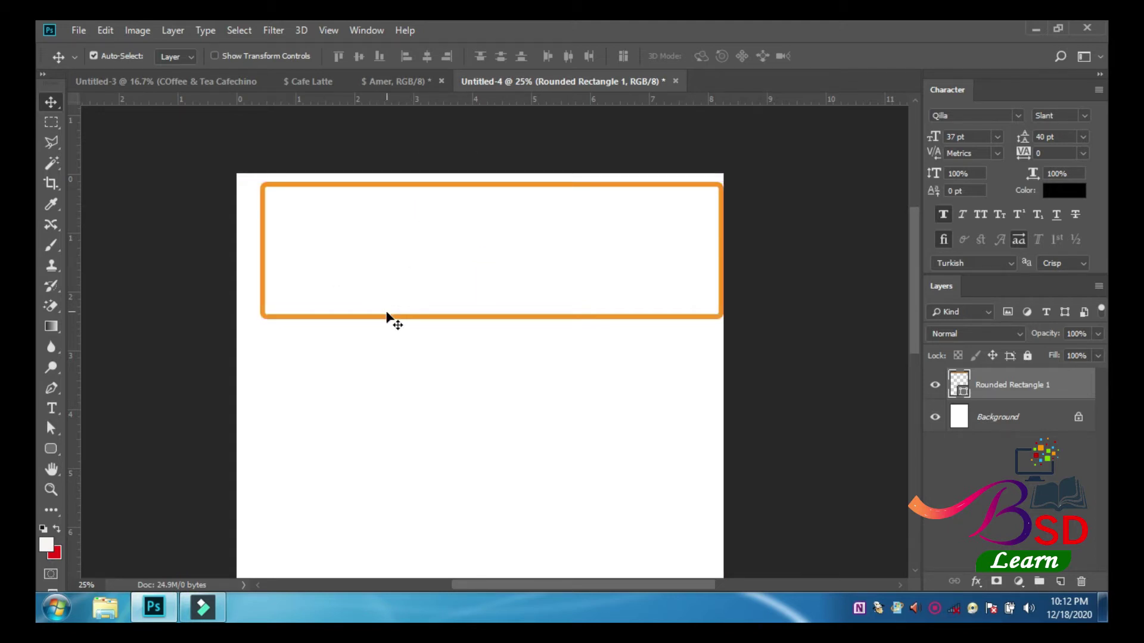
key("shift+Left")
key("shift+Left")
key("shift+Left")
key("shift+Left")
key("shift+Left")
key("shift+Left")
key("shift+Left")
key("shift+Left")
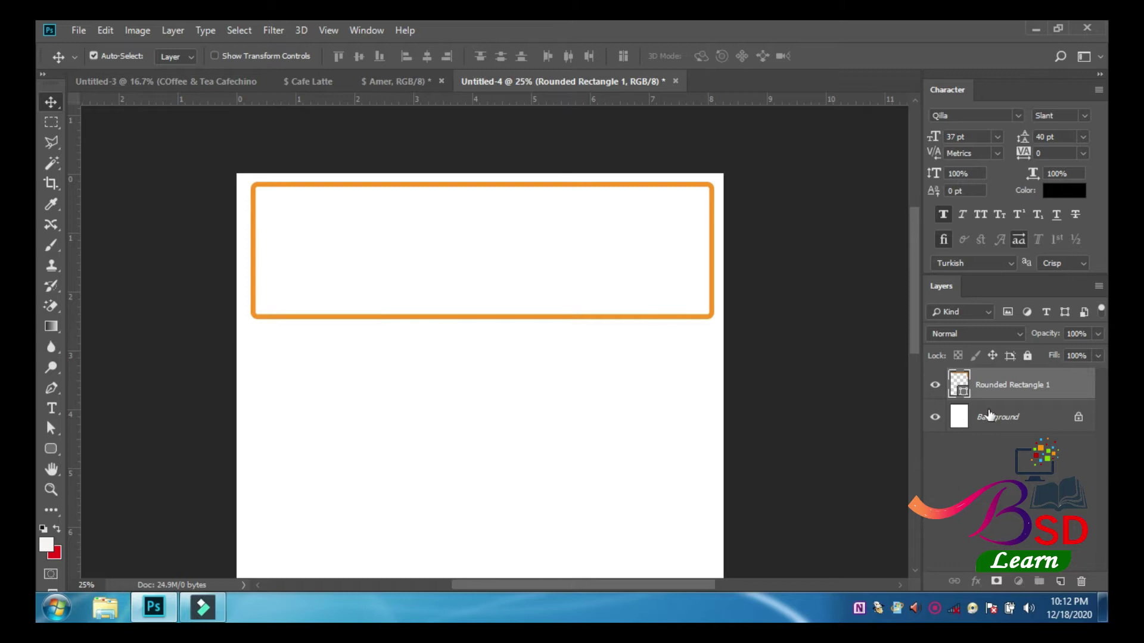
Step: Unlock the Background layer, converting it into Layer 0
left_click(966, 411)
double_click(1038, 421)
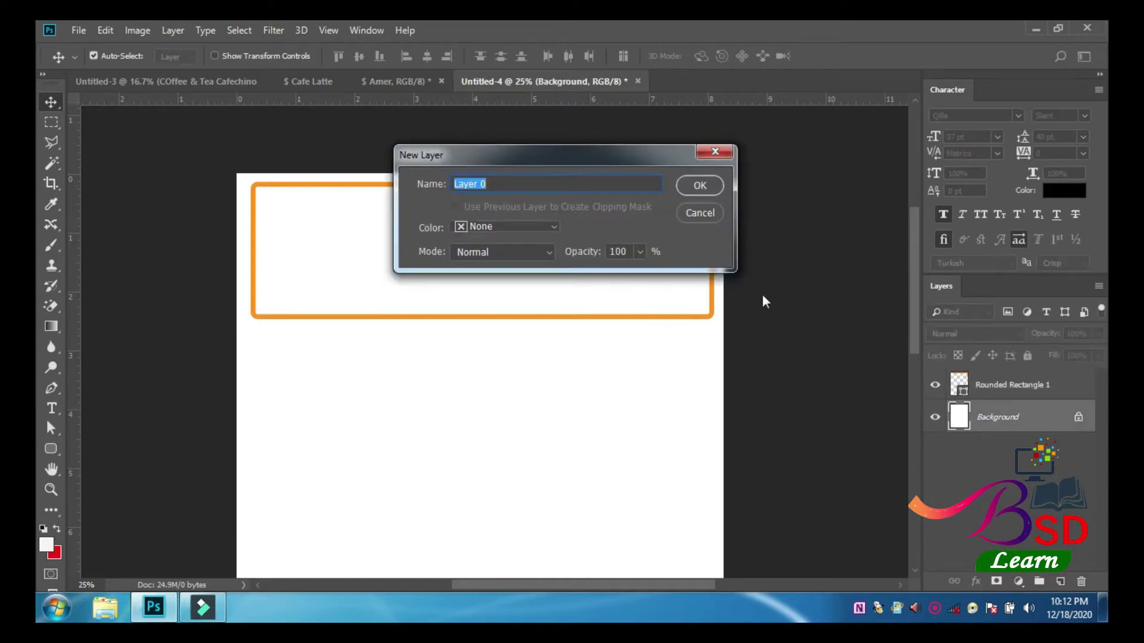
left_click(712, 186)
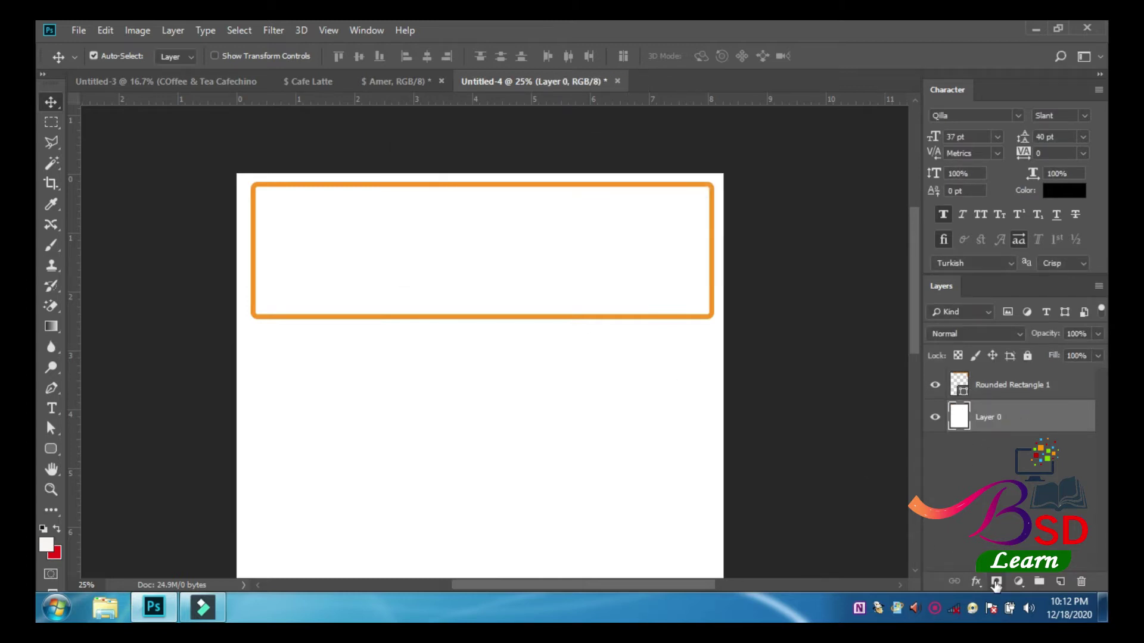
Step: Add a black Color Overlay to Layer 0 to make the card black
left_click(976, 582)
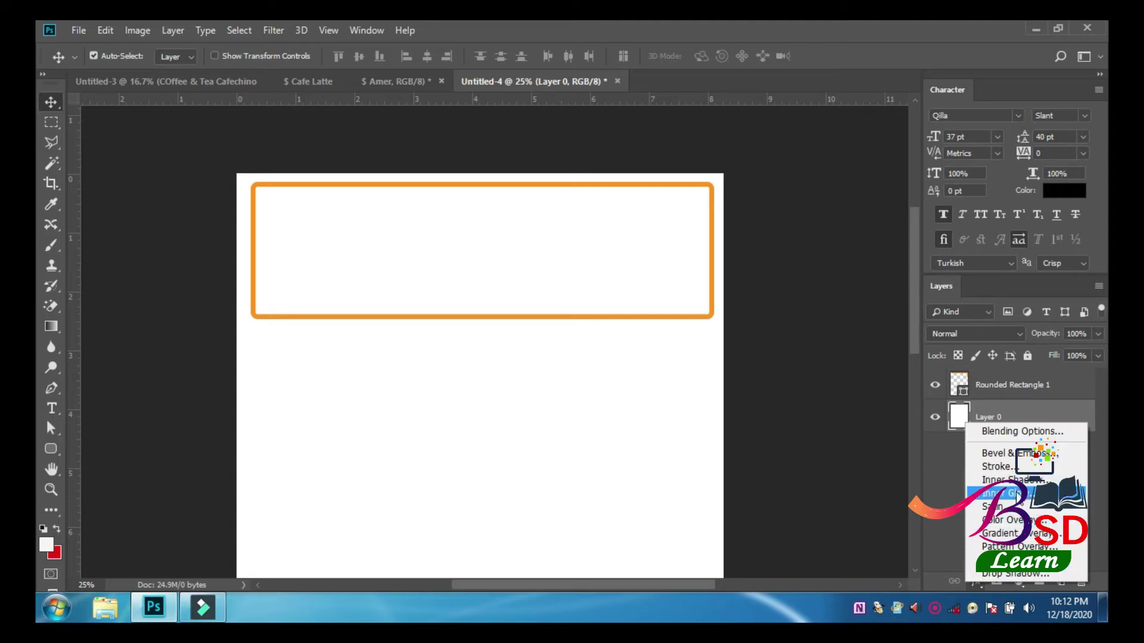
left_click(1007, 520)
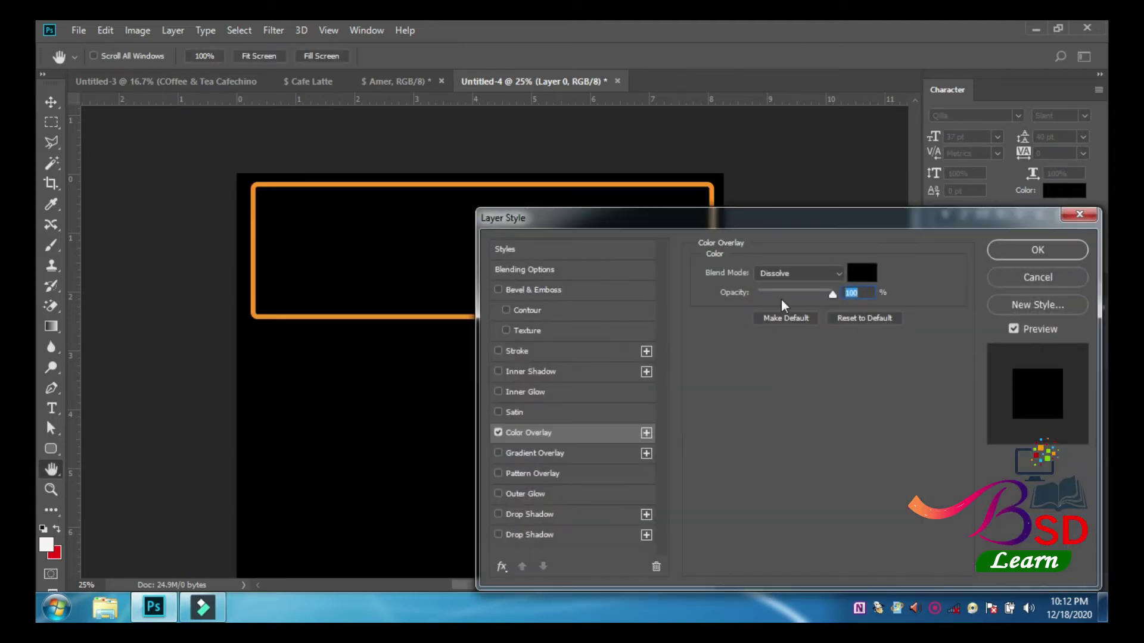
left_click(849, 275)
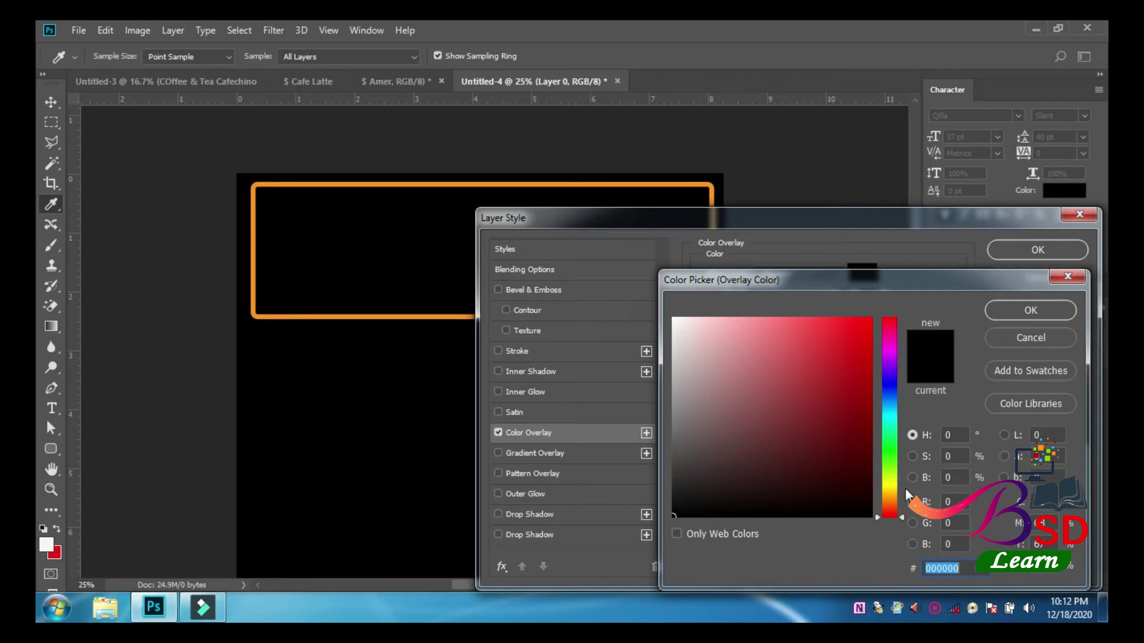
left_click(853, 363)
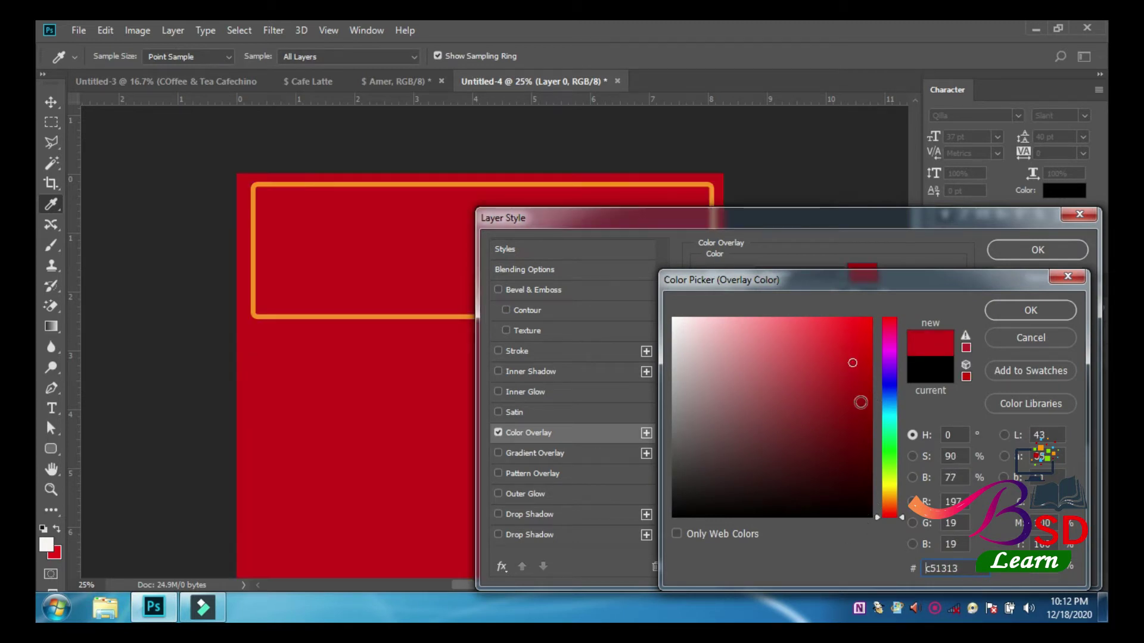
left_click(842, 516)
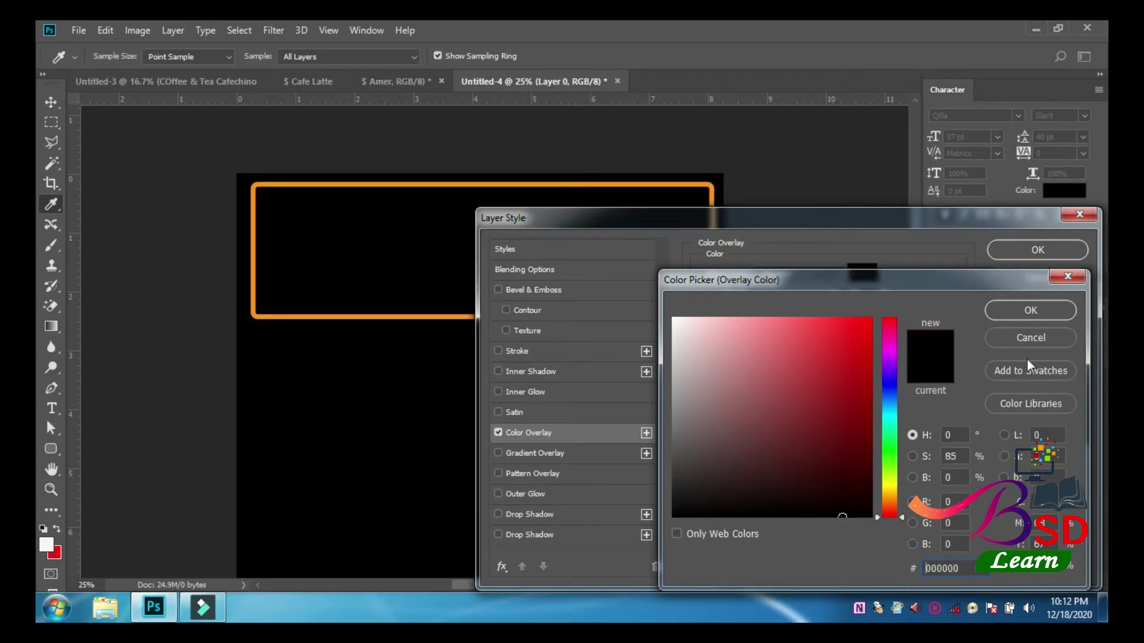
left_click(1038, 309)
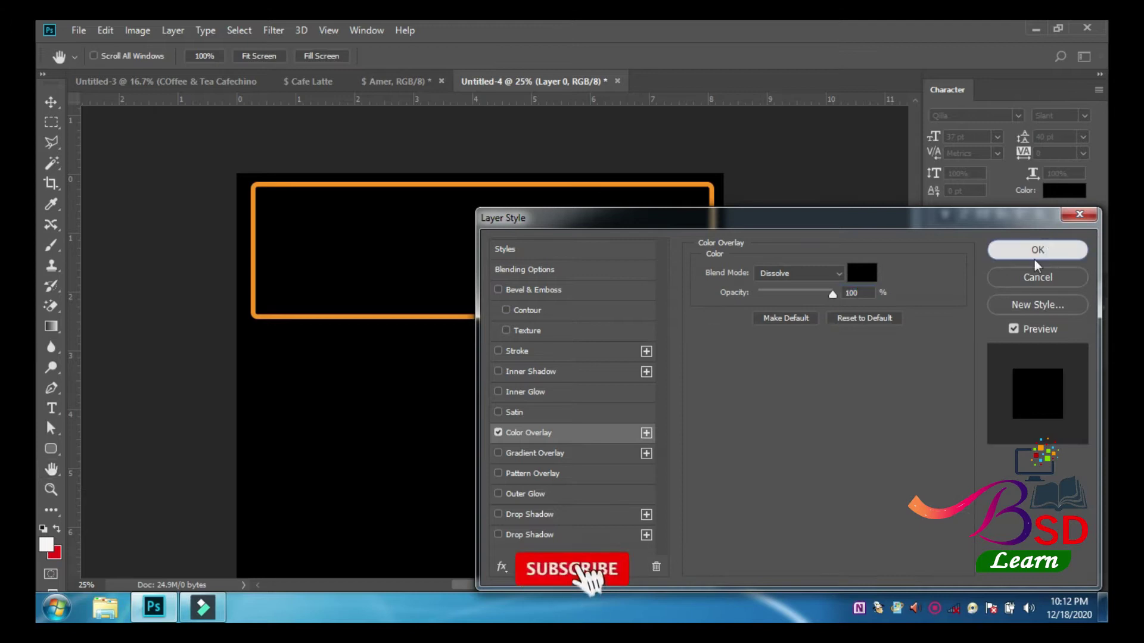
left_click(1036, 250)
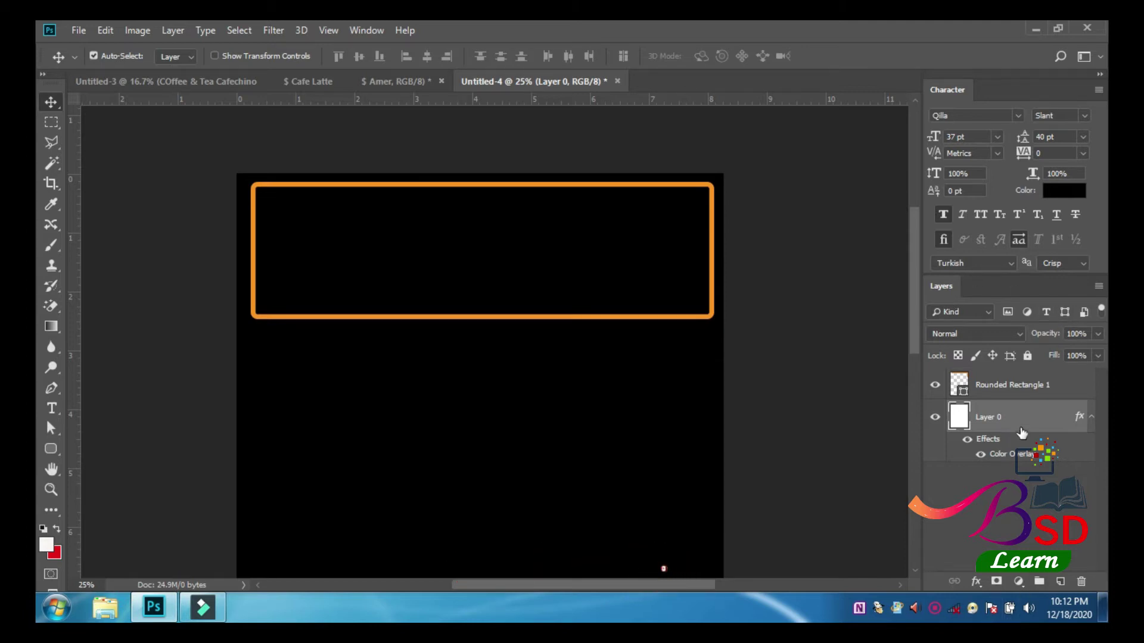
Step: Lock the black Layer 0 and centre the orange frame on the canvas
left_click(1027, 356)
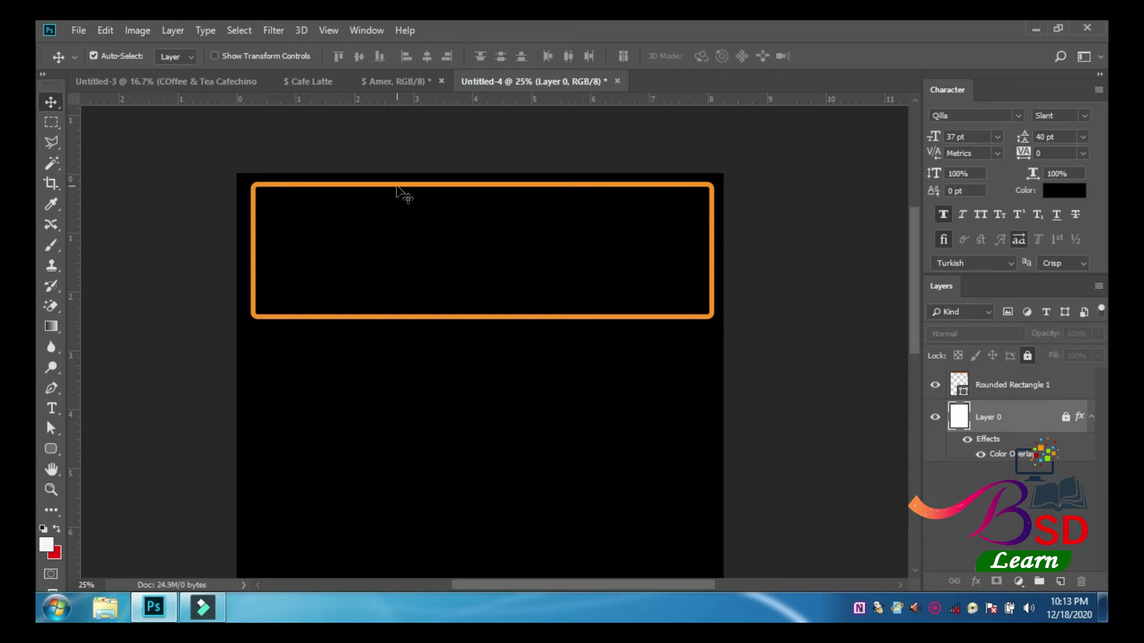
left_click_drag(396, 186, 392, 186)
key("ctrl+a")
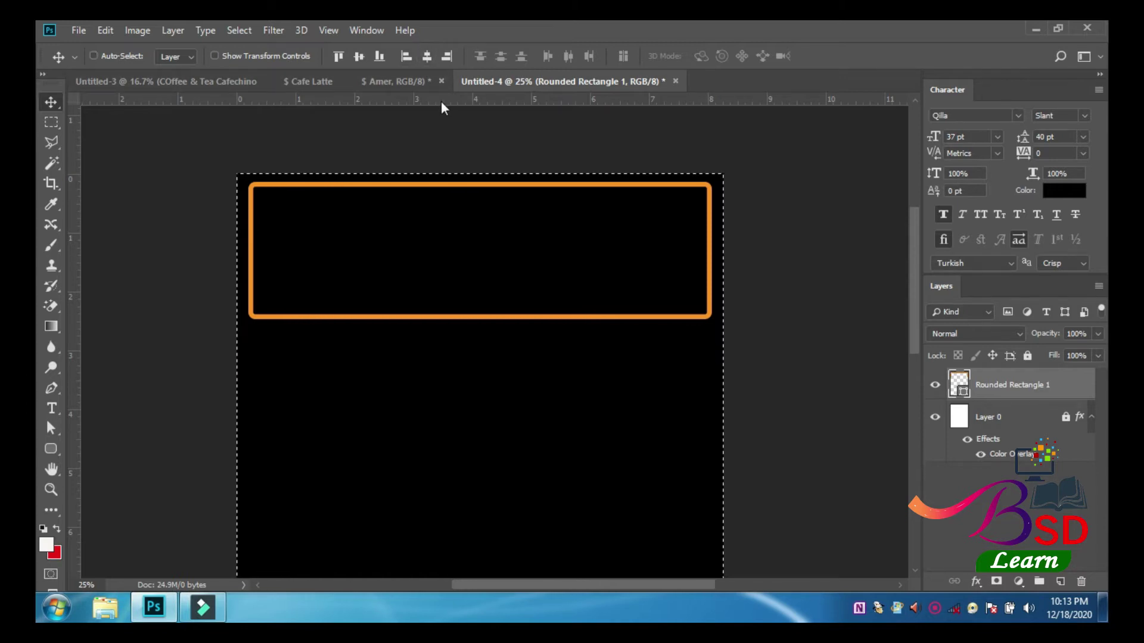
key("ctrl+d")
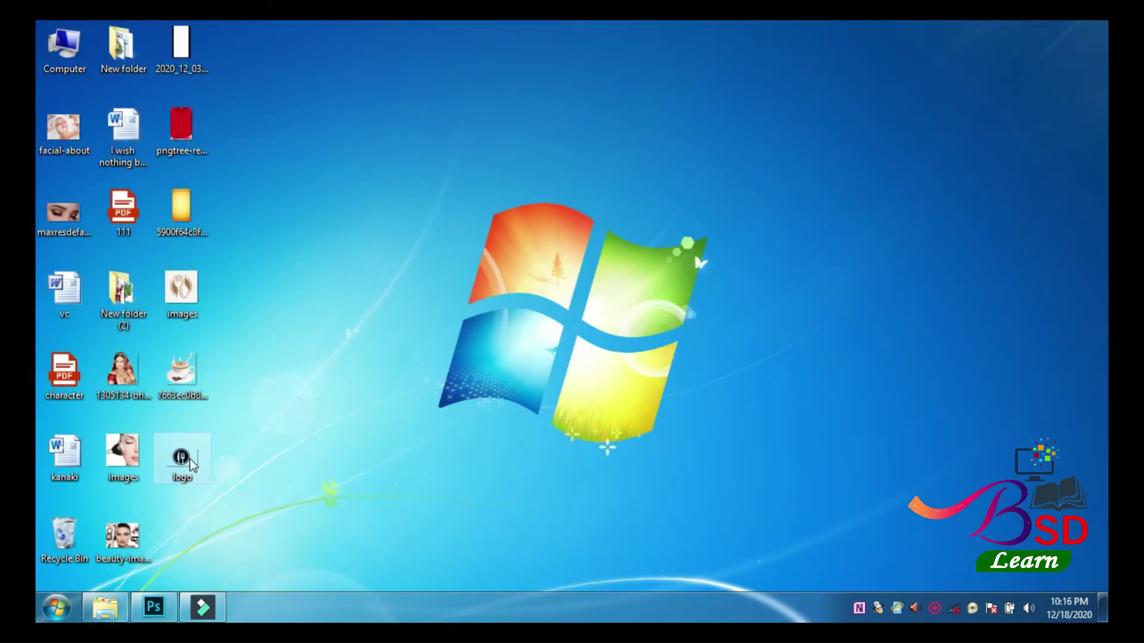
Step: Place the logo image as a new layer and shift it left
mouse_move(181, 459)
left_mouse_down()
mouse_move(220, 520)
mouse_move(352, 269)
left_mouse_up()
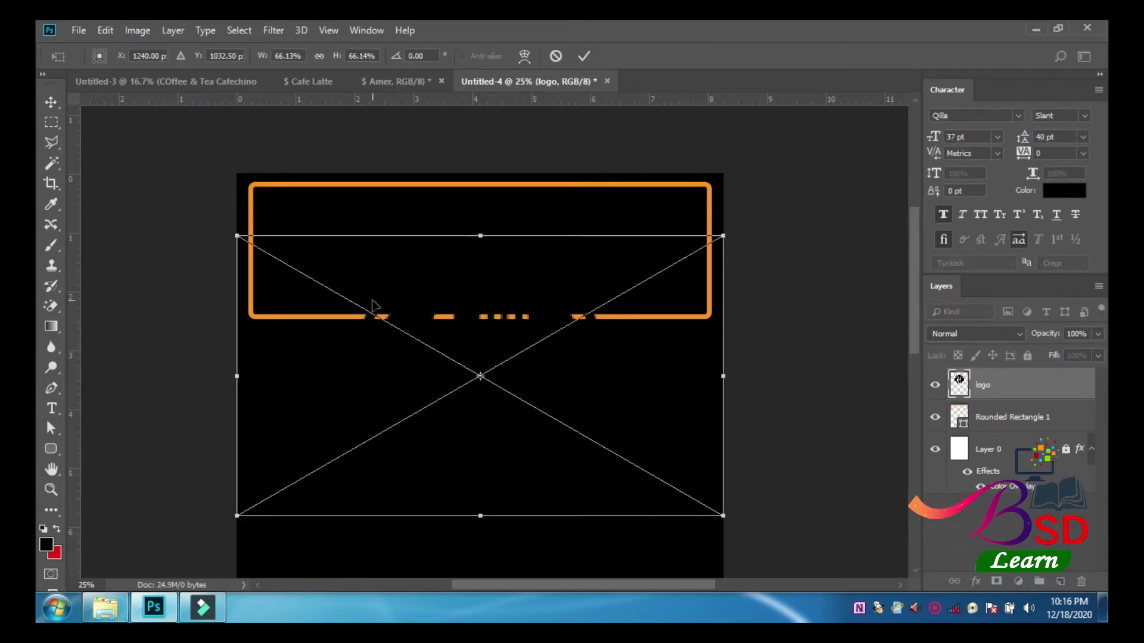
key("Return")
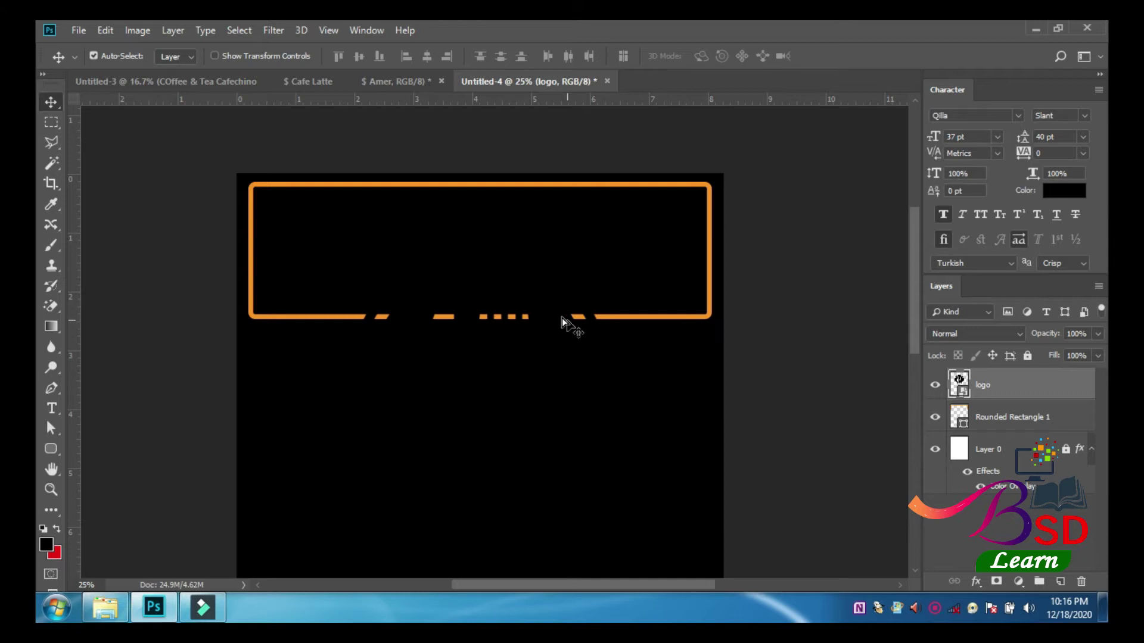
left_click_drag(562, 317, 514, 298)
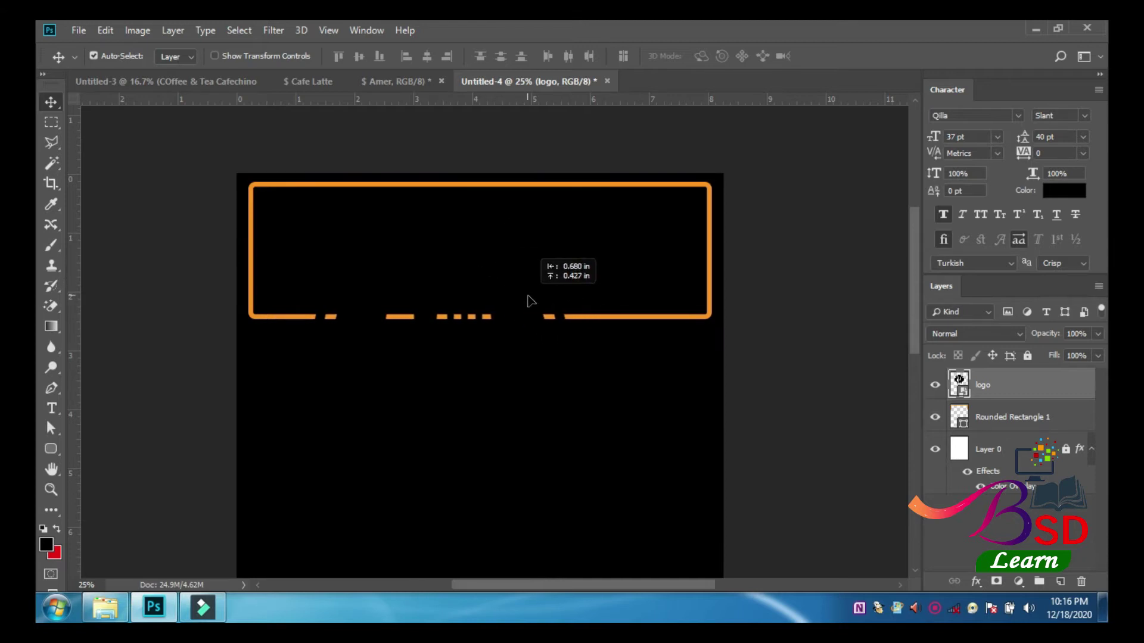
Step: Rasterize the logo layer, add a white #fcf8f8 Color Overlay, and move it down
right_click(976, 392)
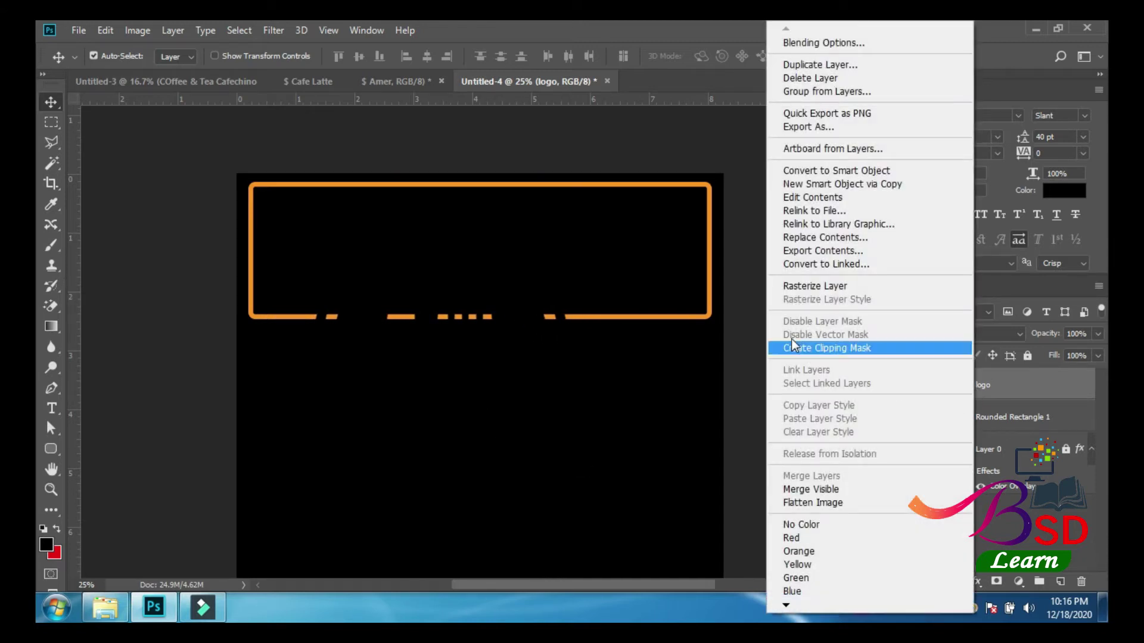
left_click(806, 287)
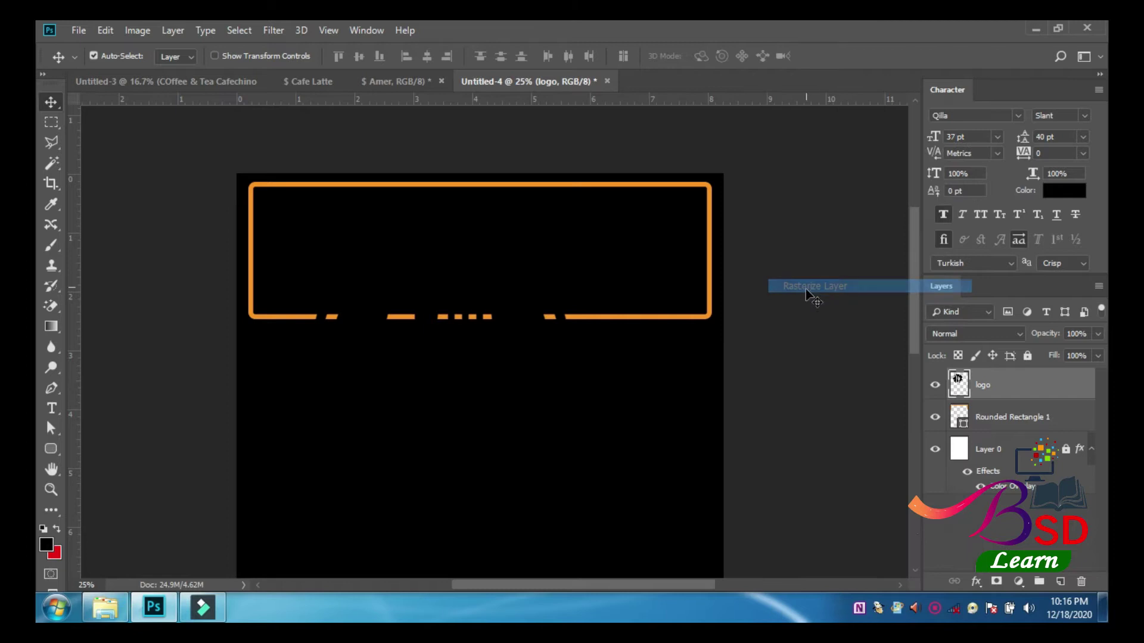
left_click(977, 584)
left_click(821, 387)
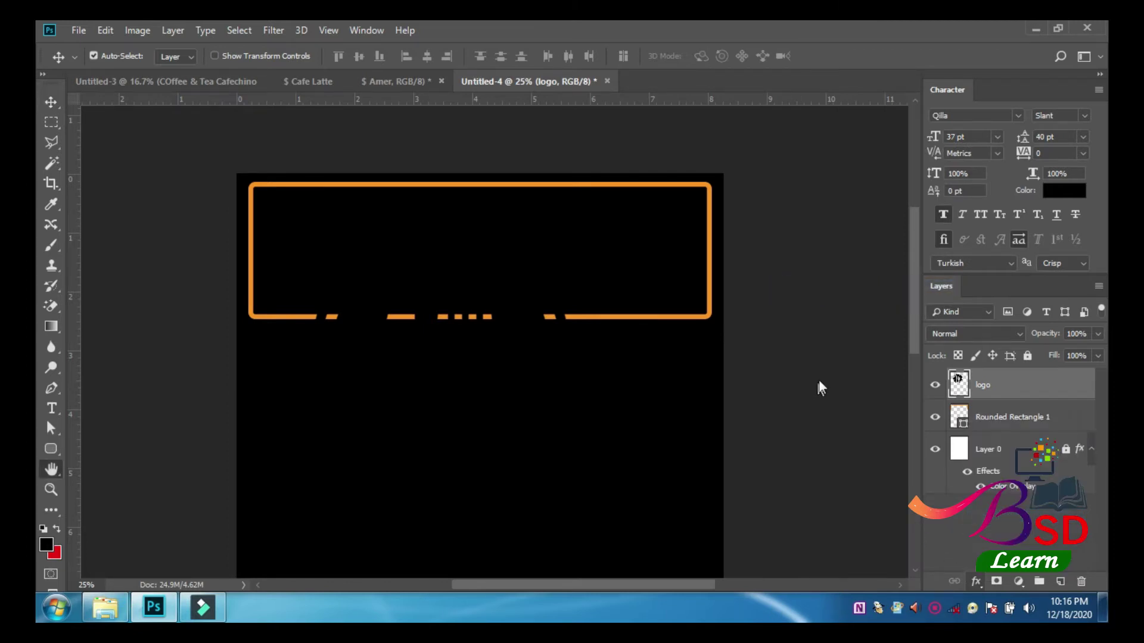
left_click(862, 270)
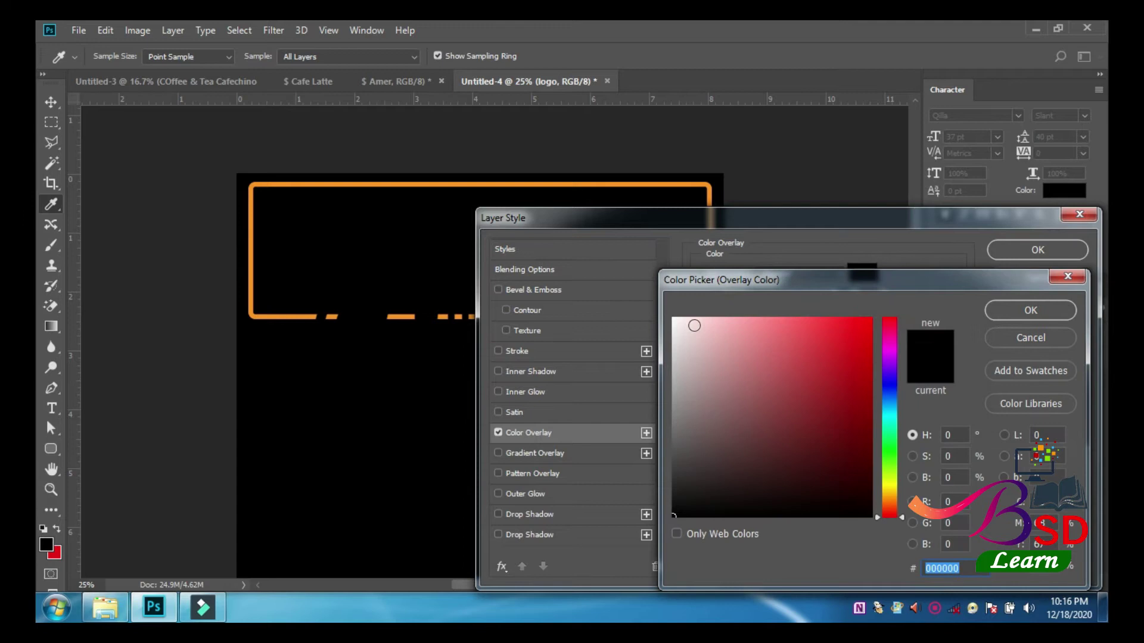
left_click(675, 320)
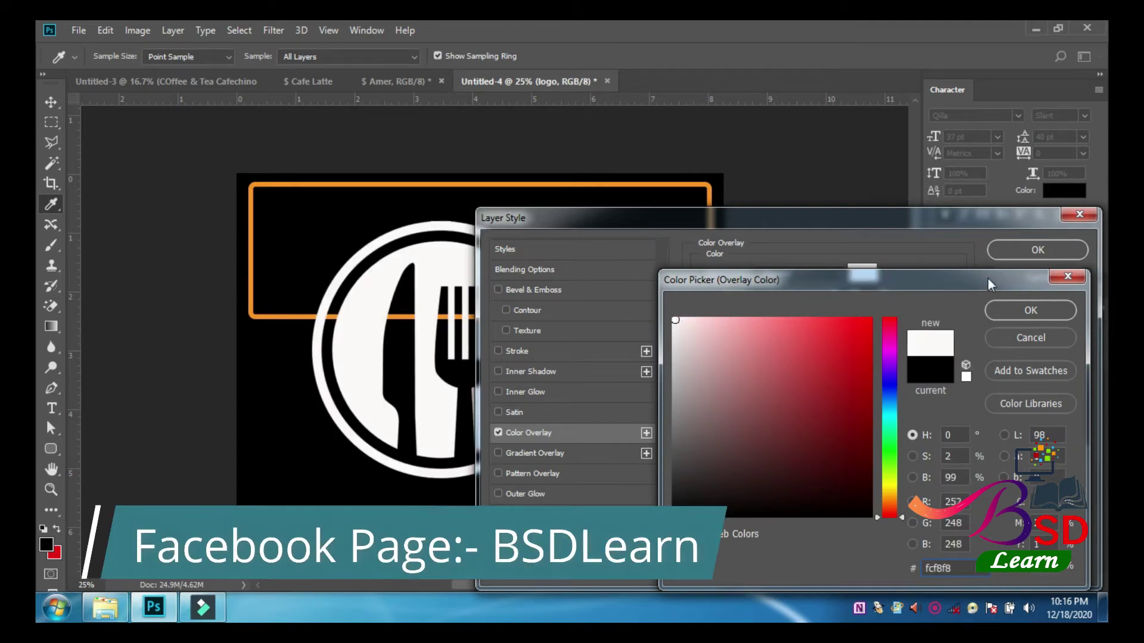
left_click(1019, 308)
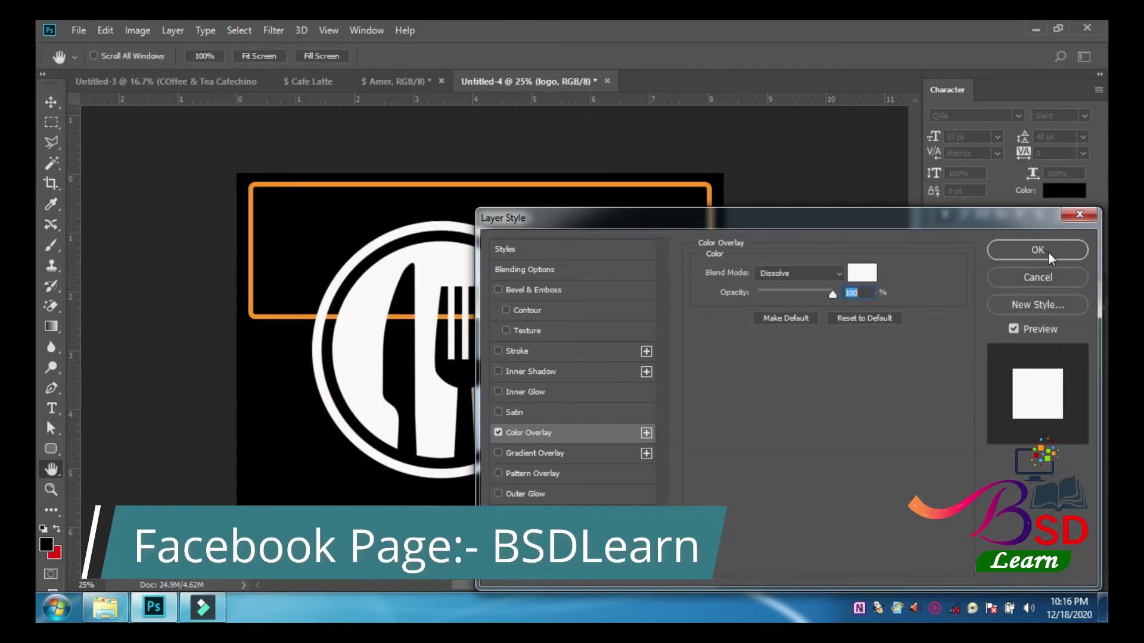
left_click(1037, 250)
mouse_move(384, 306)
left_mouse_down()
mouse_move(384, 321)
mouse_move(351, 296)
left_mouse_up()
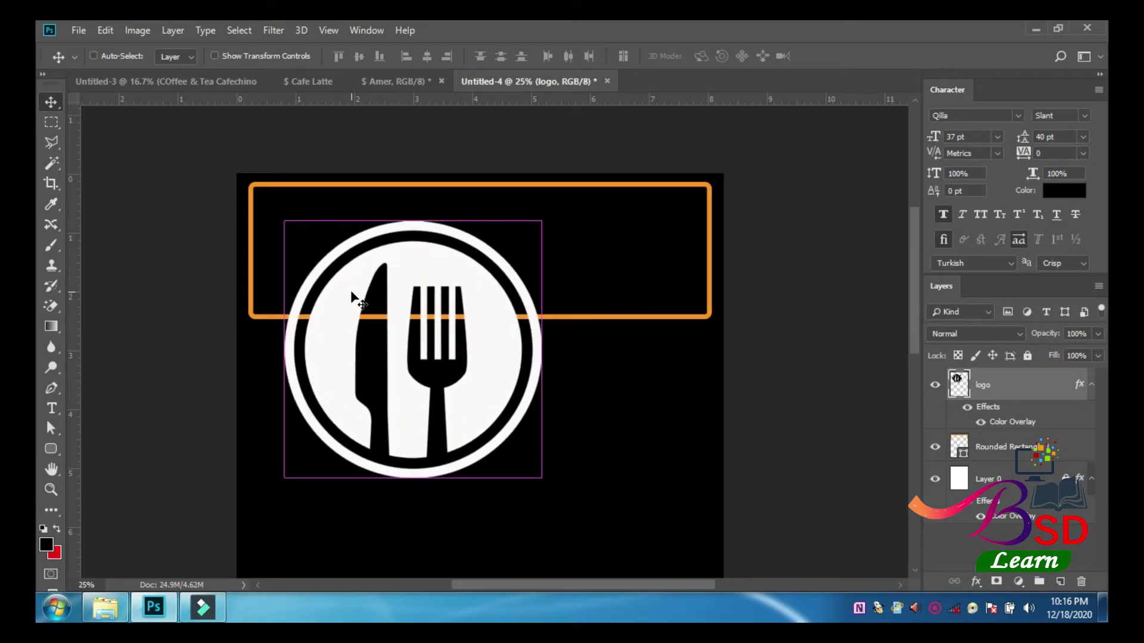
Step: Scale the logo to about 30% at the frame's left end, then check it zoomed
key("ctrl+t")
mouse_move(283, 216)
left_mouse_down()
mouse_move(381, 322)
mouse_move(296, 252)
left_mouse_up()
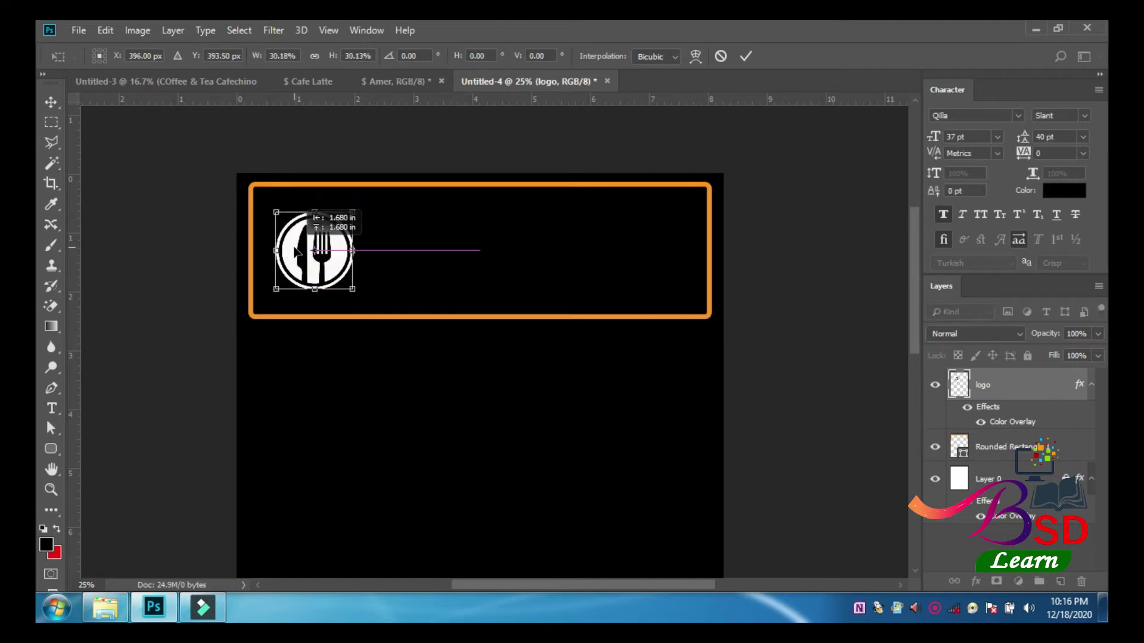
key("Return")
left_click(310, 246, "ctrl")
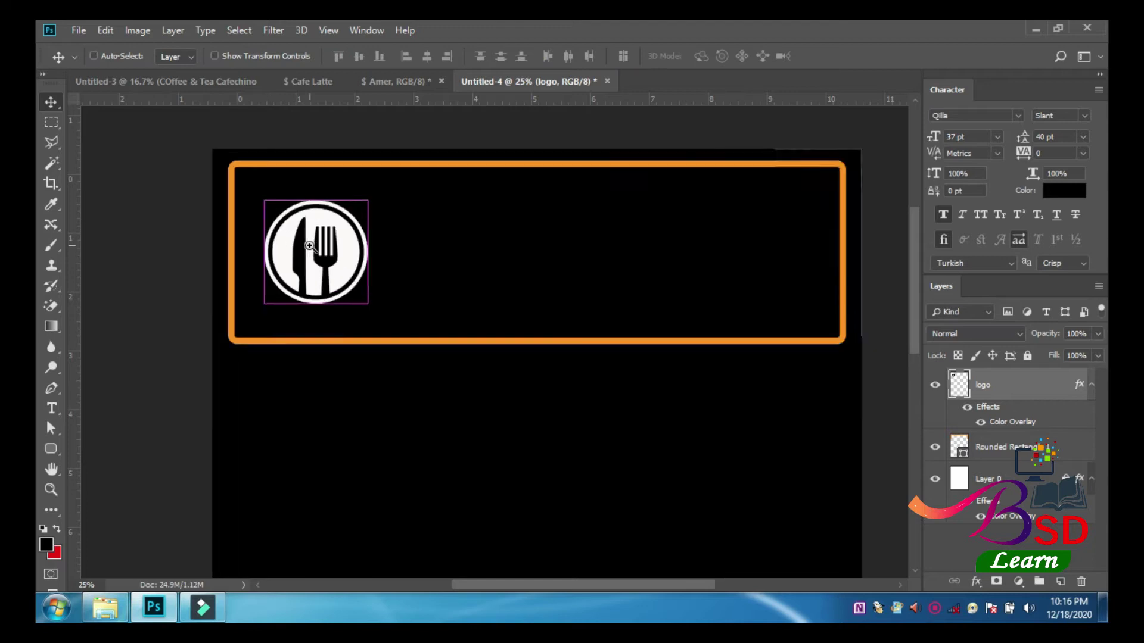
left_click_drag(365, 268, 299, 288)
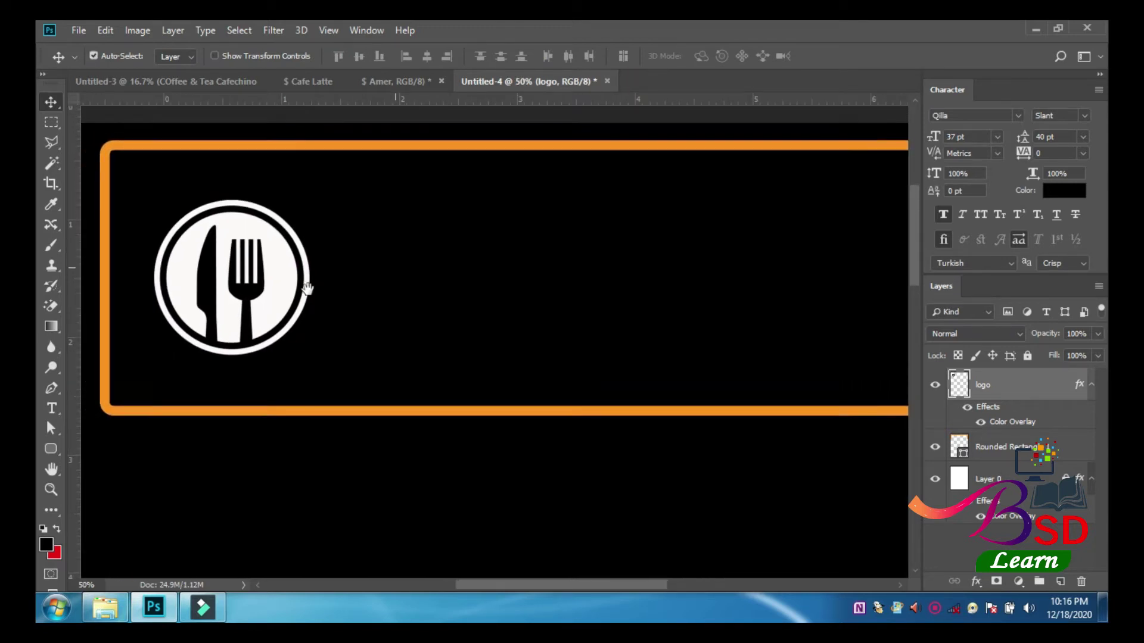
key("ctrl+minus")
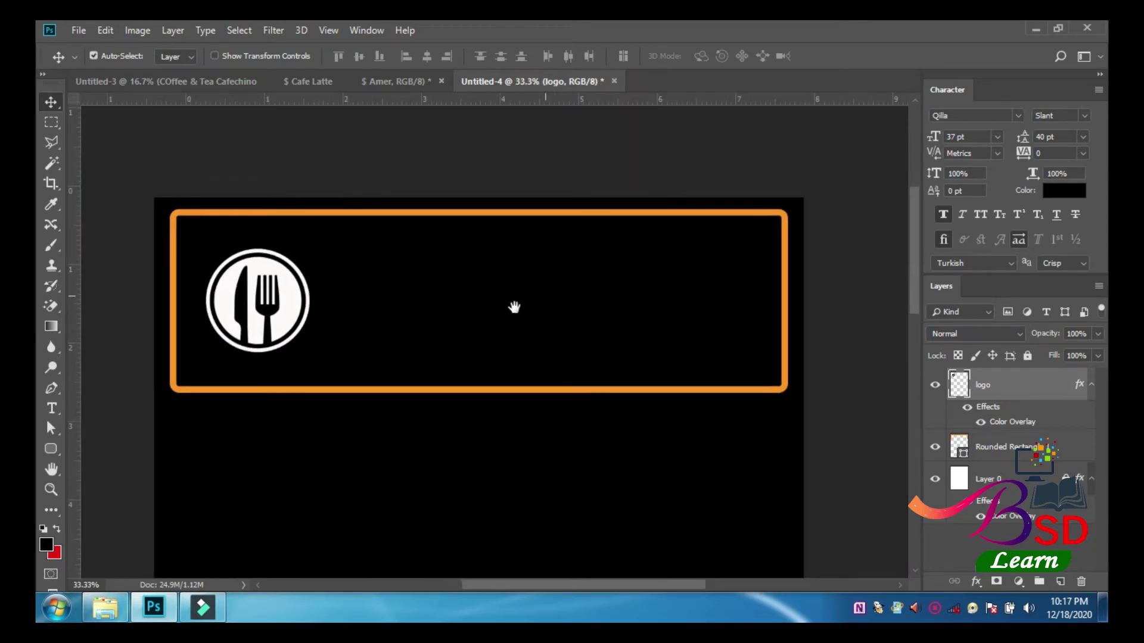
Step: Type the two-line title 'BIG BIT Restaurant' beside the logo, colour it white, and centre it
left_click(51, 408)
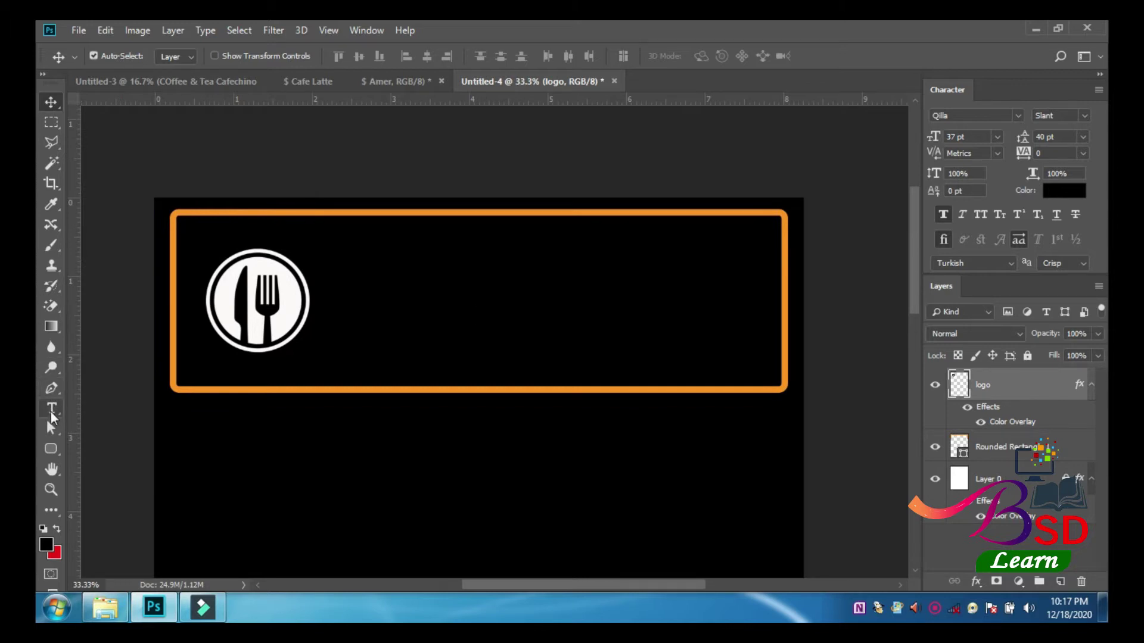
left_click(415, 273)
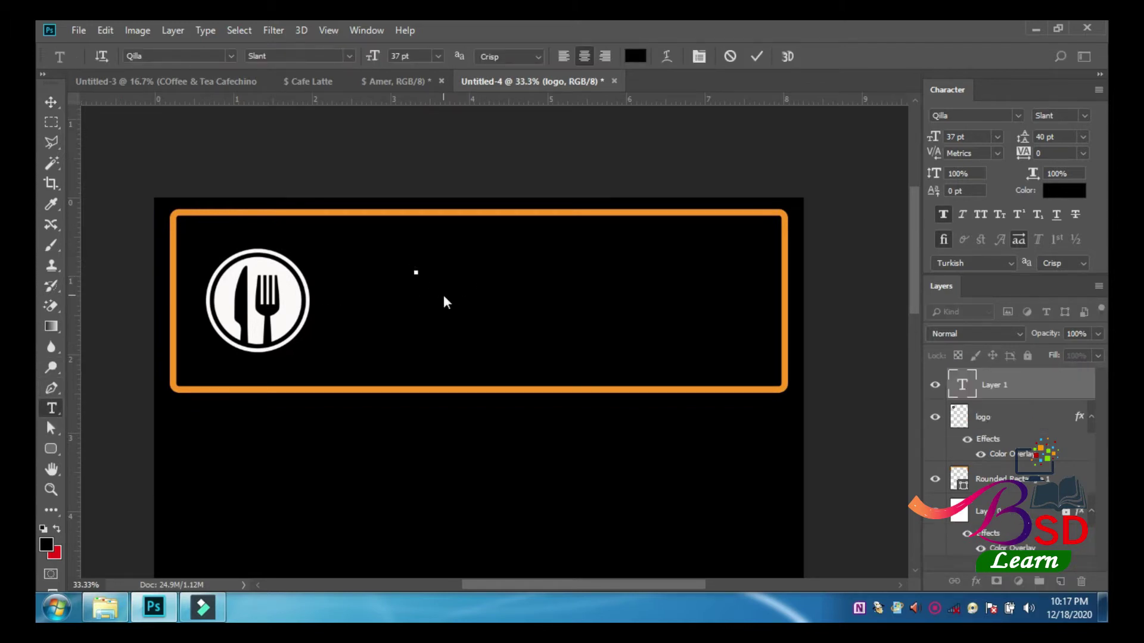
type("Coffee")
type(" & Tea")
type("Cafe")
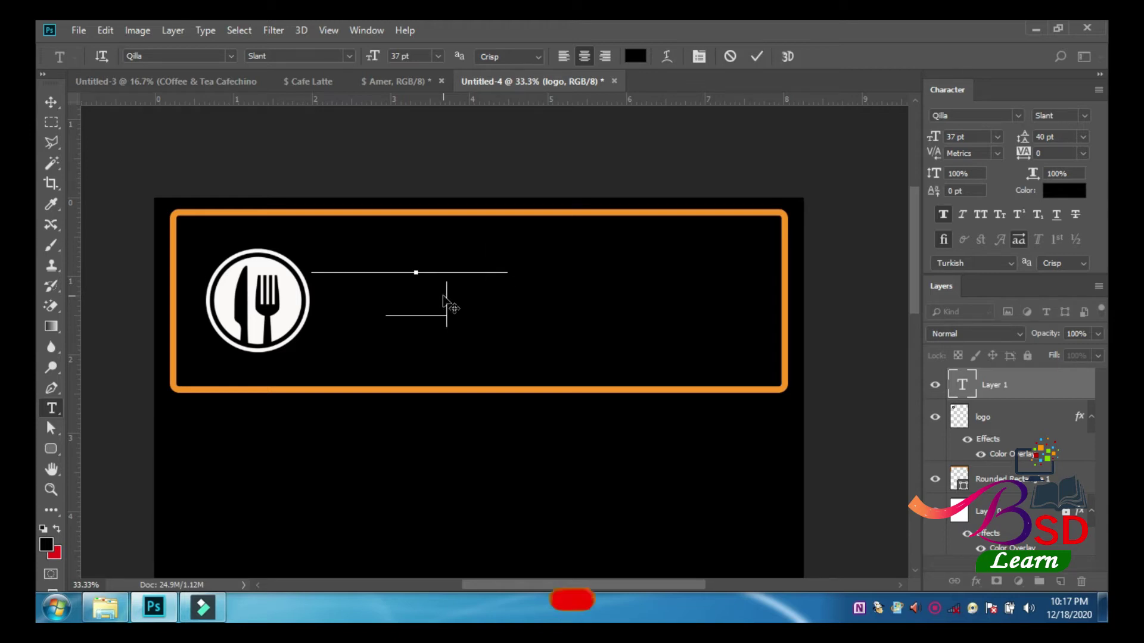
type("chino Cafe")
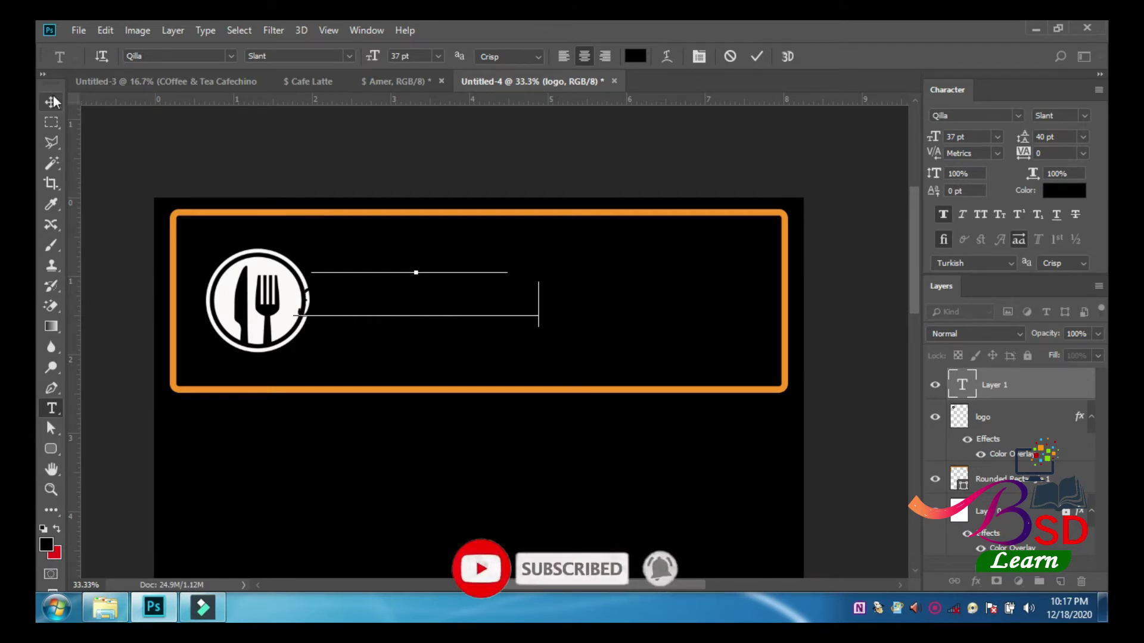
left_click(51, 102)
left_click(1064, 190)
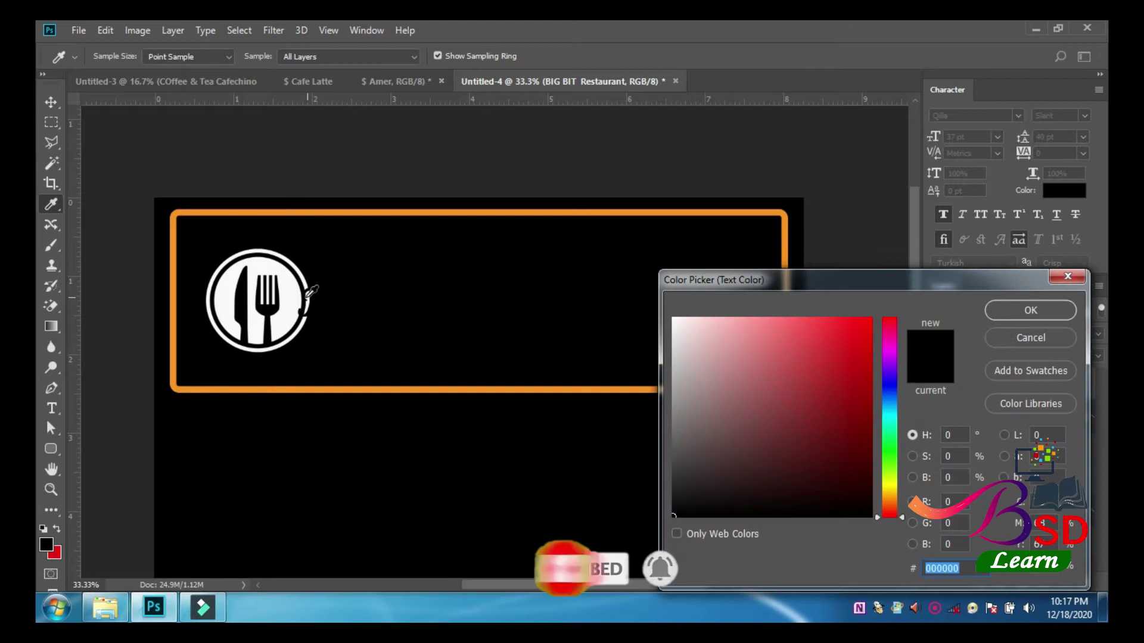
left_click(675, 320)
left_click(1027, 313)
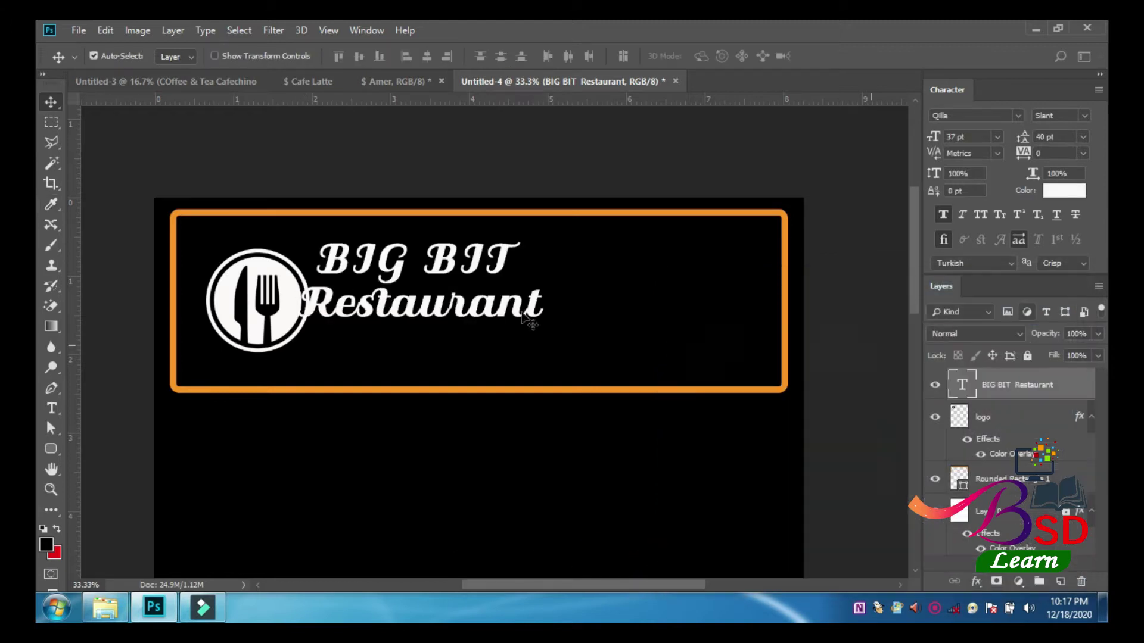
left_click_drag(447, 268, 534, 260)
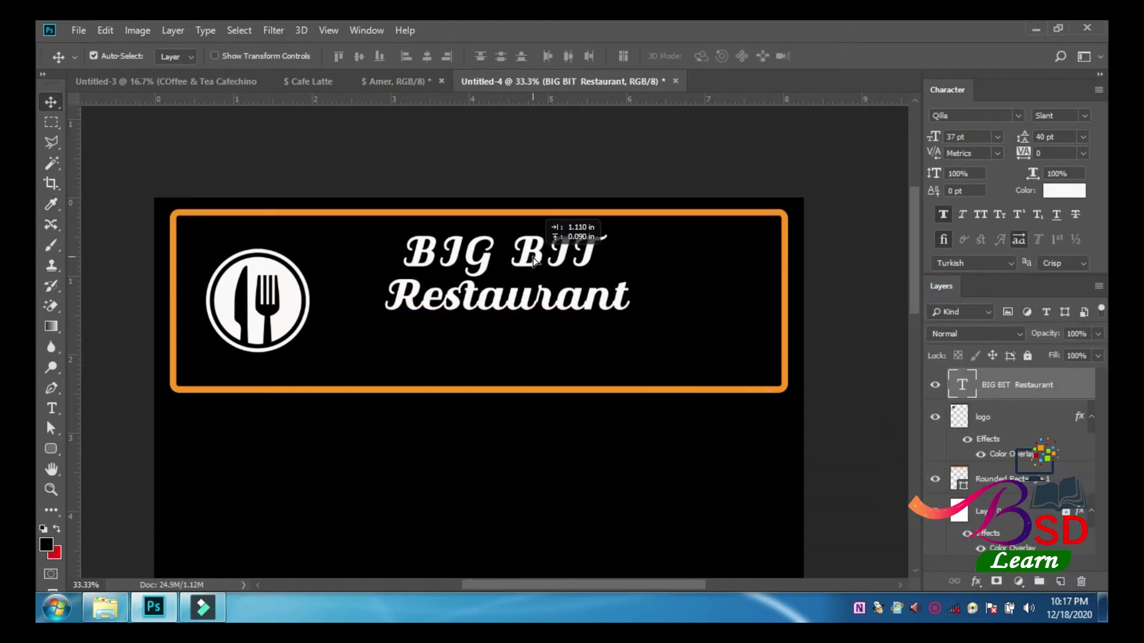
left_click_drag(533, 261, 534, 260)
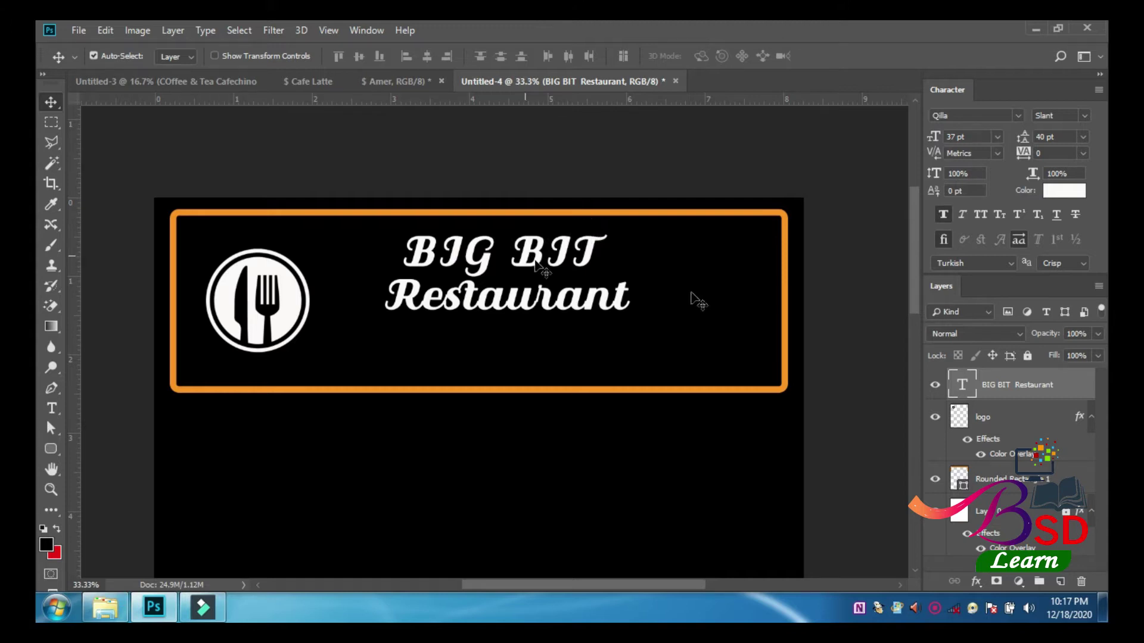
Step: Switch the title to All Caps and recolour it yellow-green #f0ff02
left_click(980, 215)
left_click_drag(602, 297, 618, 289)
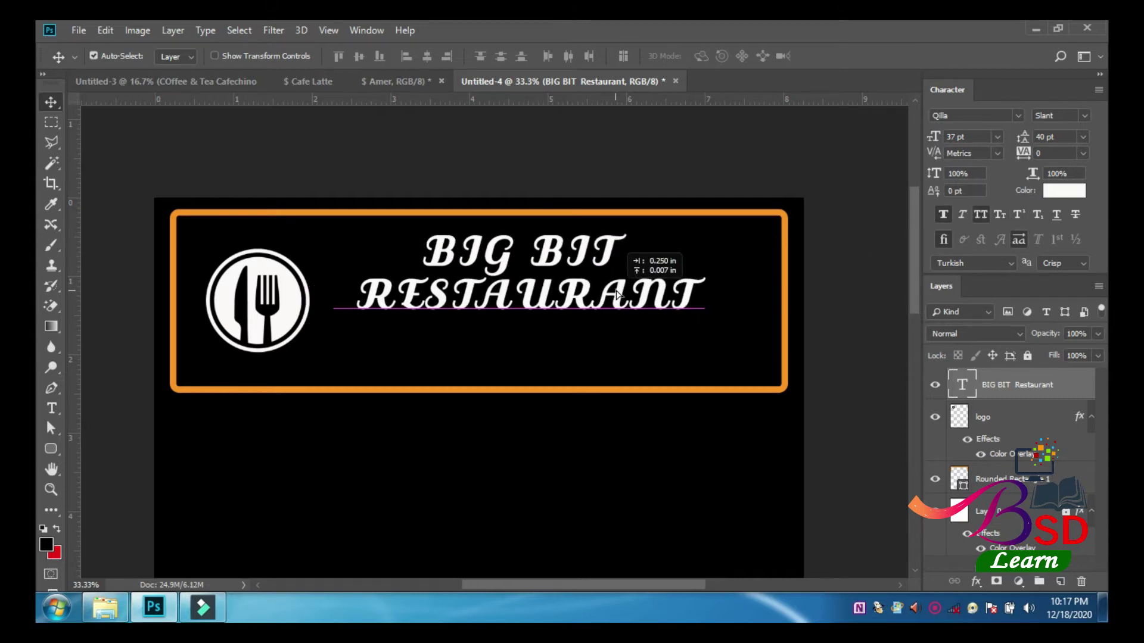
left_click(1064, 191)
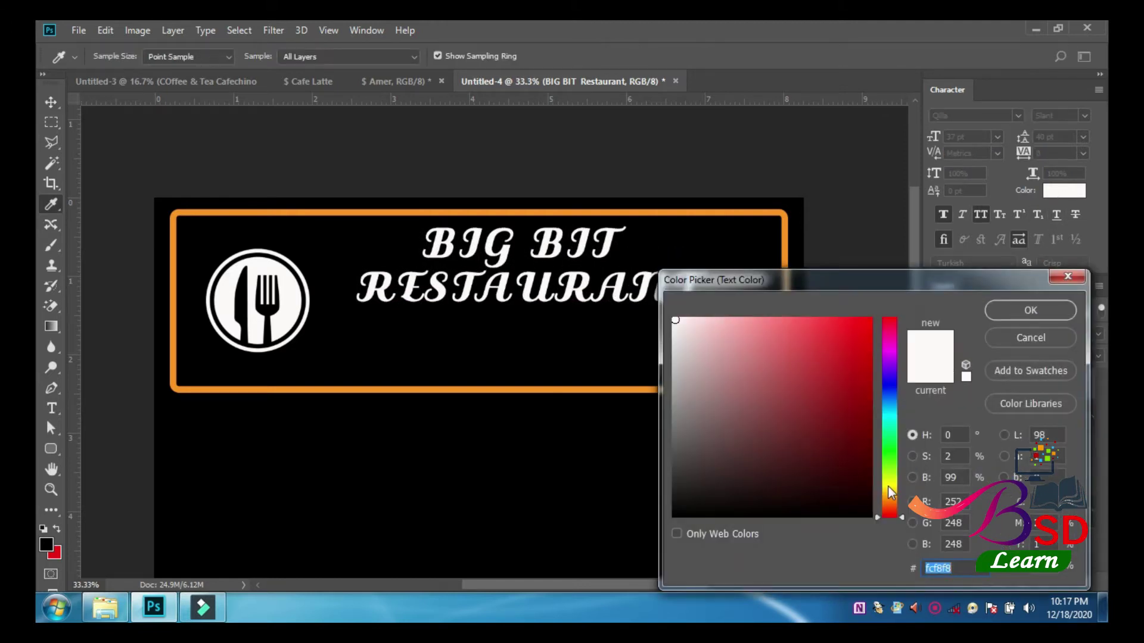
left_click(889, 485)
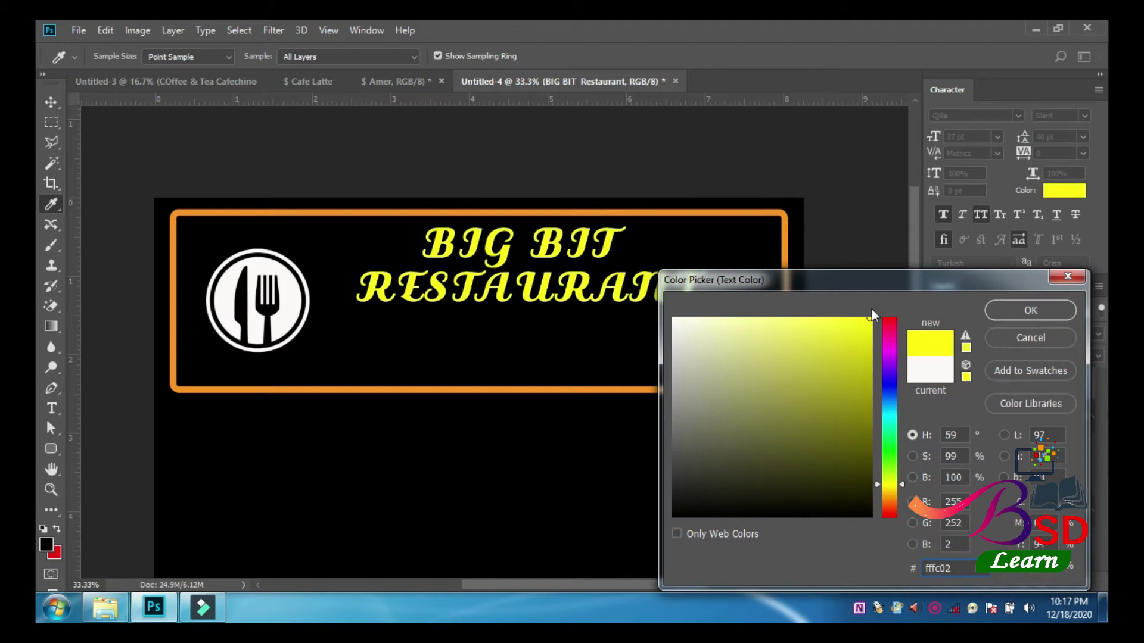
left_click_drag(902, 485, 902, 482)
left_click(1030, 311)
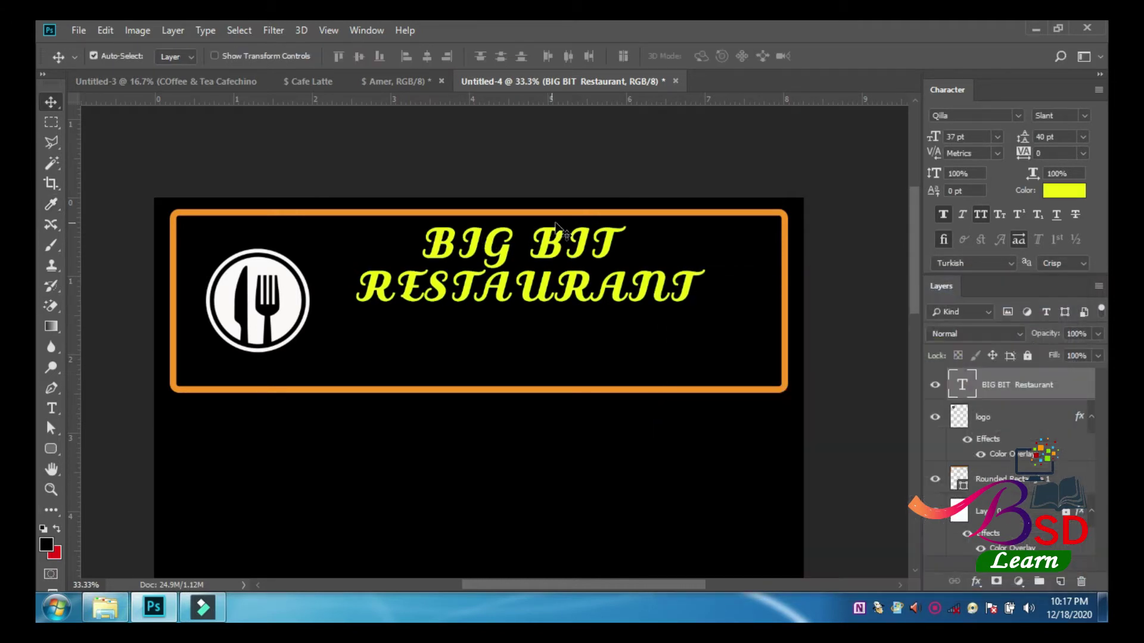
Step: Open the font family list and preview TRIALMimix-Bold on the title
left_click(1017, 116)
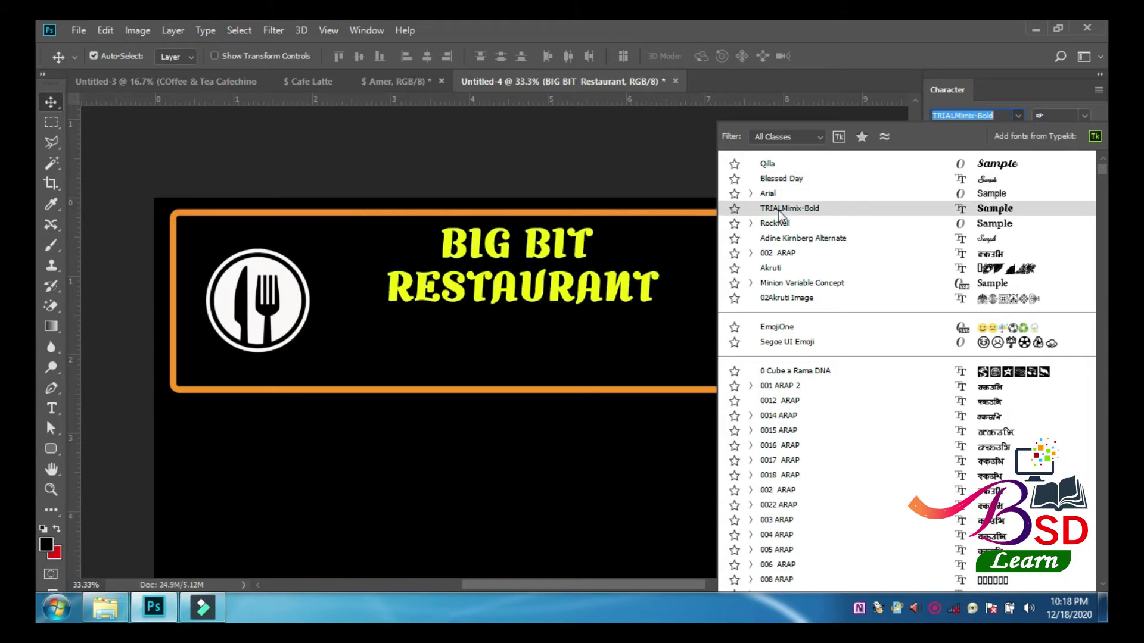
Step: Set the title in TRIALMimix-Bold, stretch it to about 141% width, and shift it slightly left
left_click(778, 210)
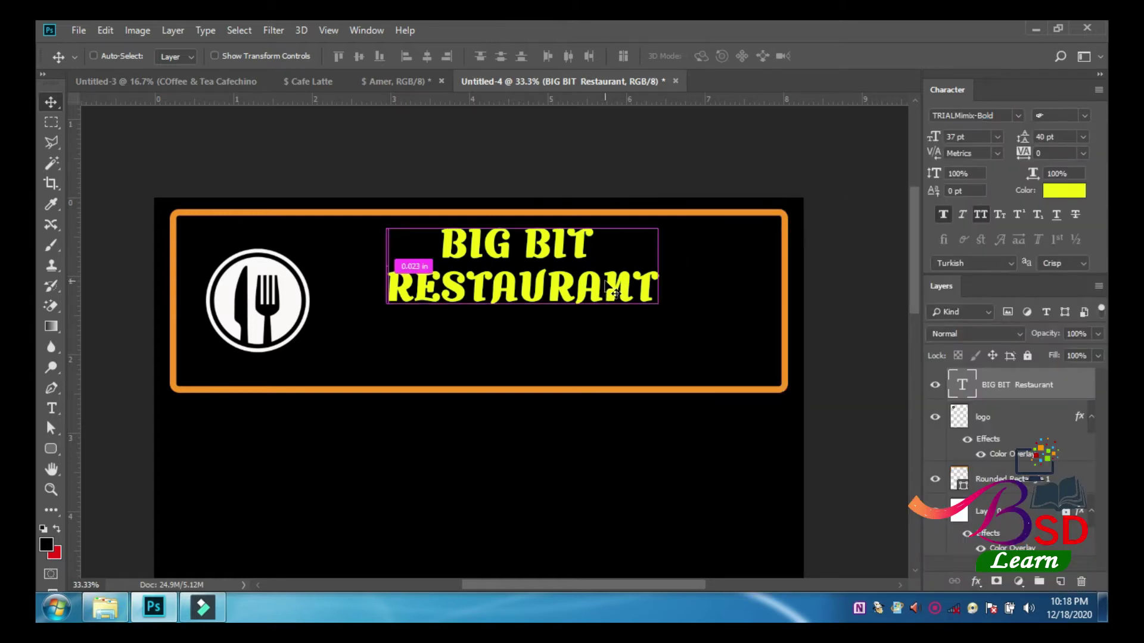
key("ctrl+t")
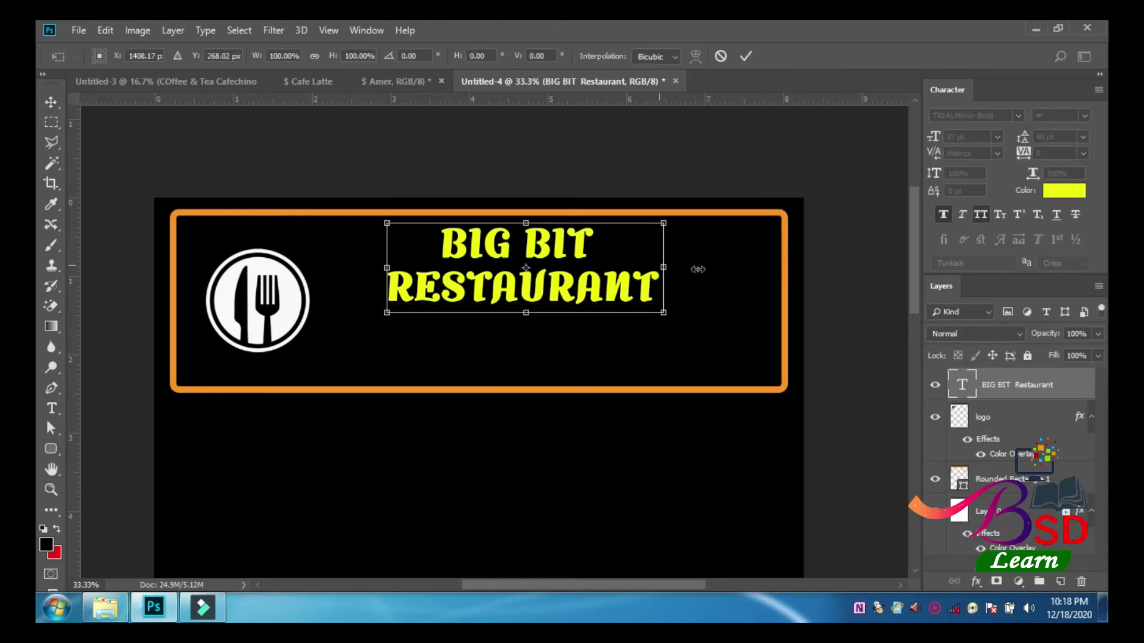
left_click_drag(660, 268, 736, 268)
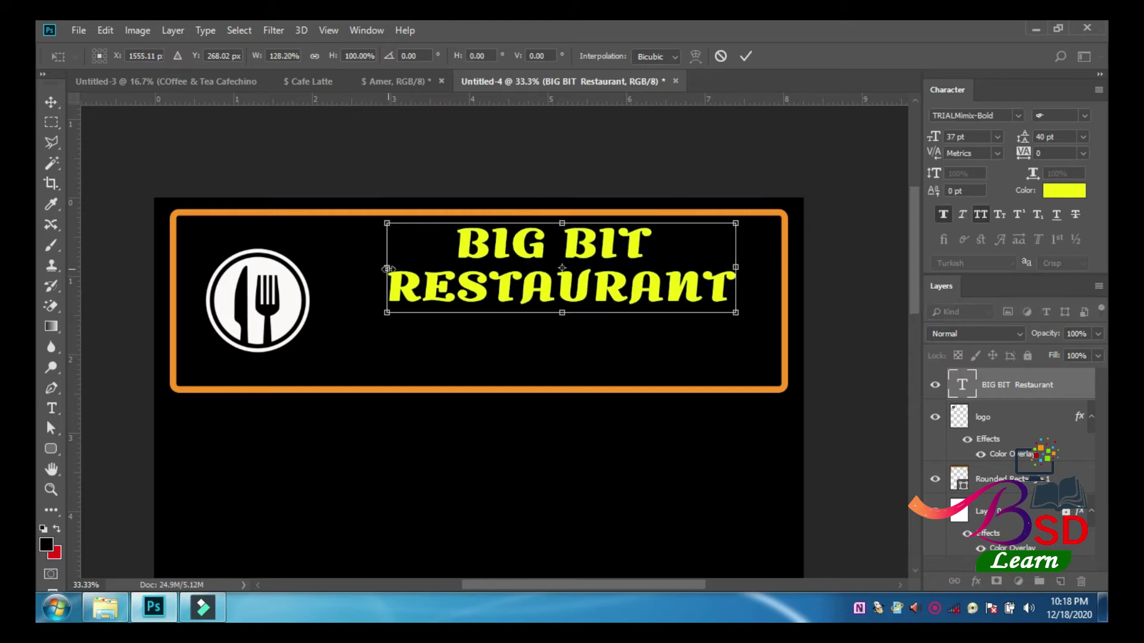
left_click_drag(388, 269, 351, 269)
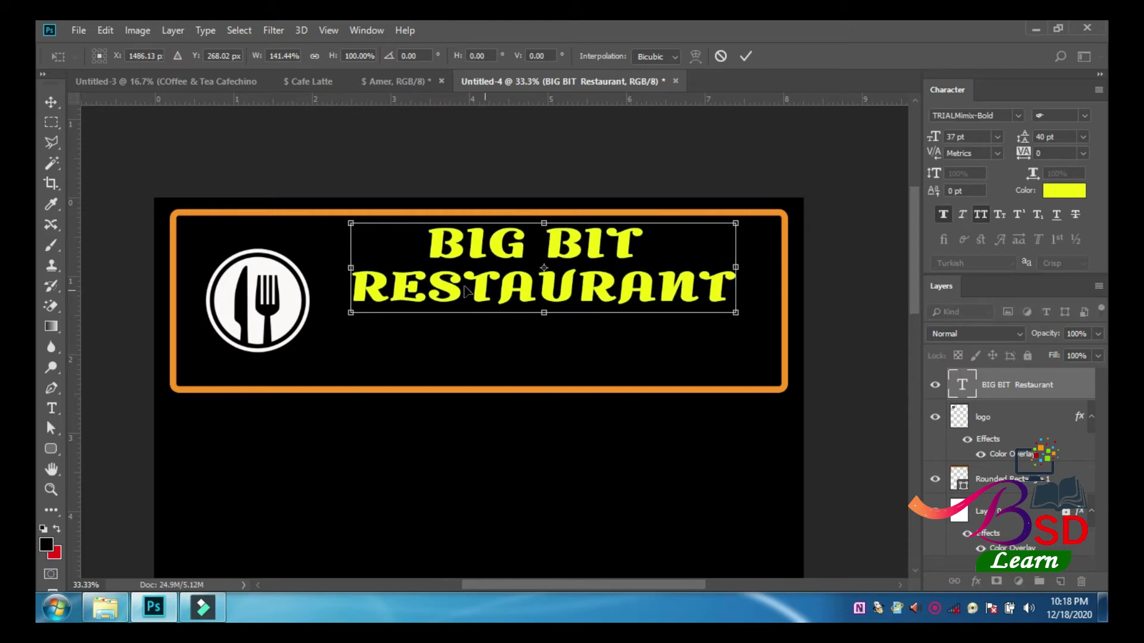
left_click_drag(480, 289, 467, 292)
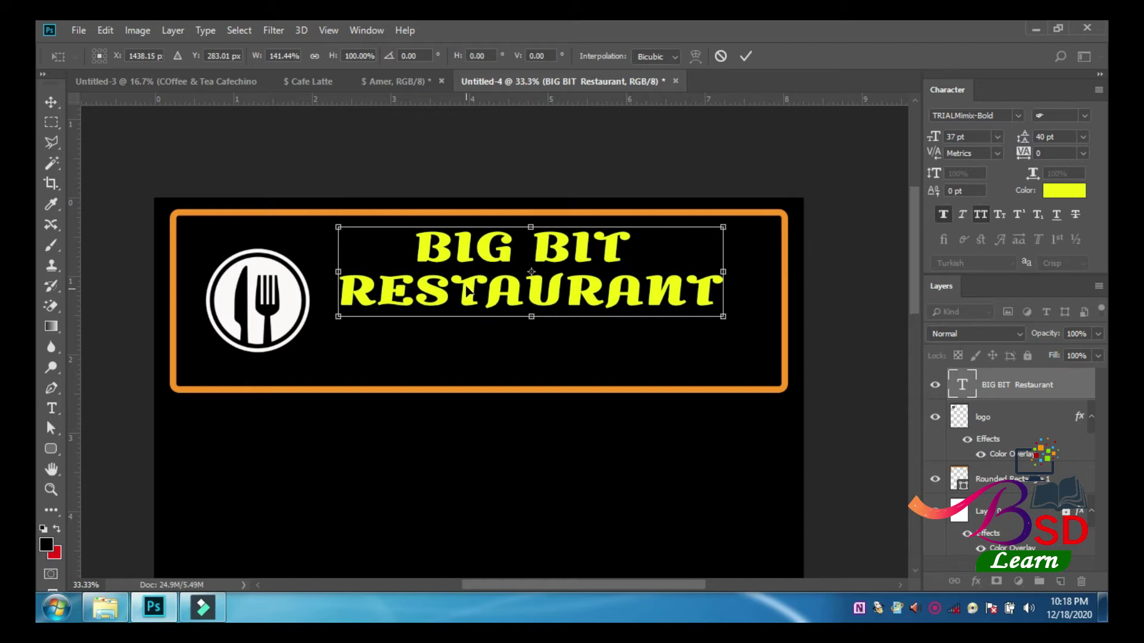
key("Return")
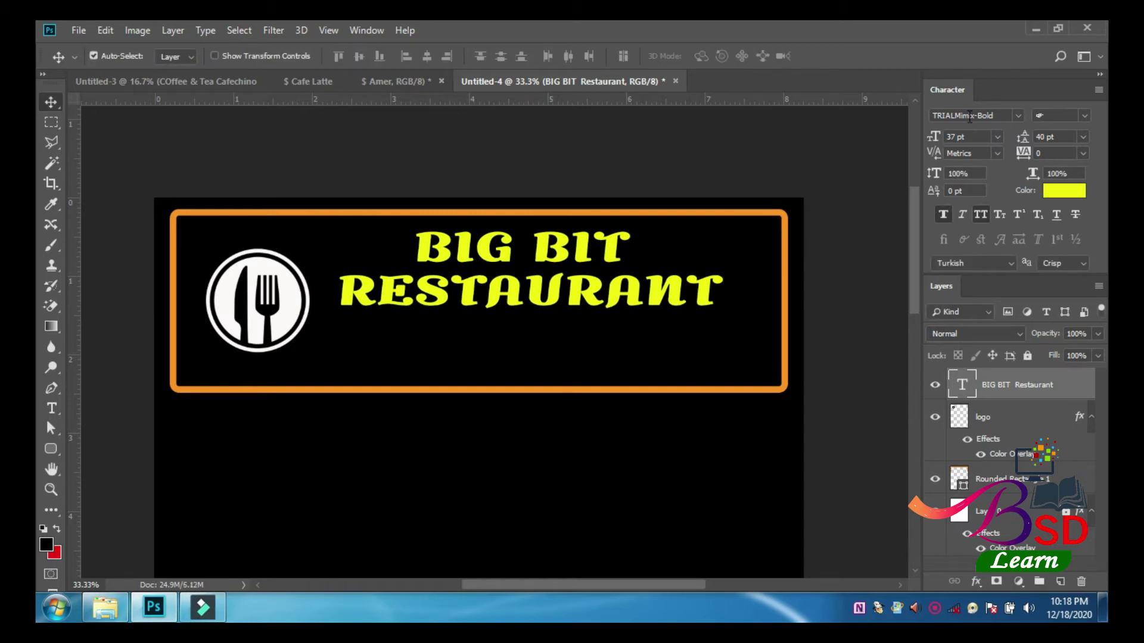
Step: Change the BIG BIT RESTAURANT title font to Arrus Blk BT Black
left_click(970, 117)
type("arr")
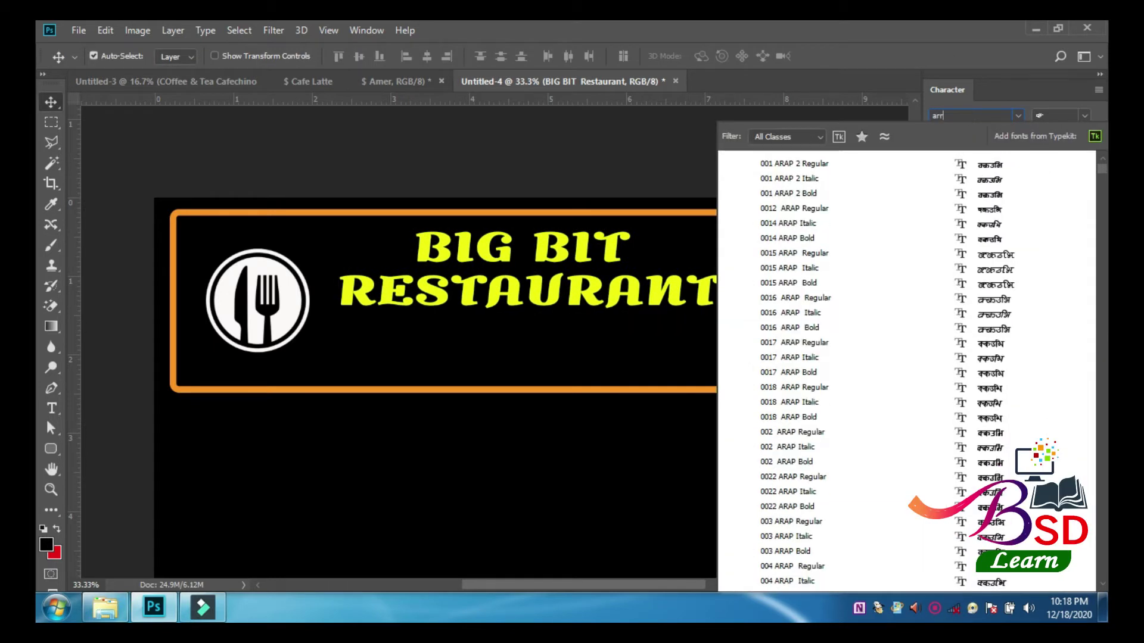
type("us Blk BT")
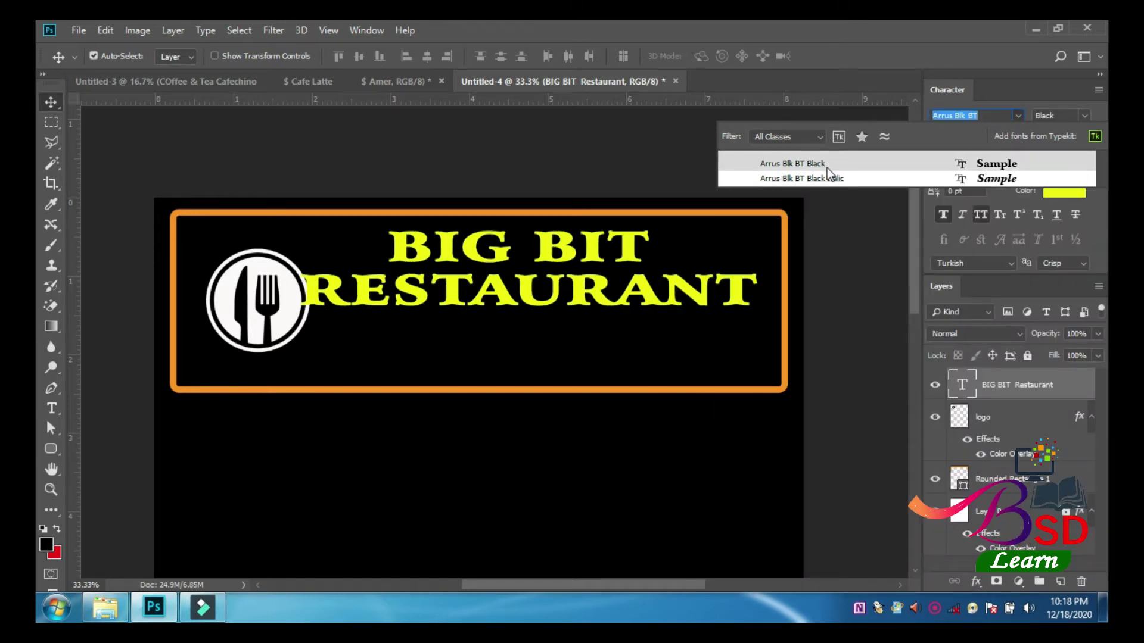
left_click(827, 168)
key("ctrl")
Step: Reshape the title narrower and slightly taller, then move it left beside the logo
key("ctrl+t")
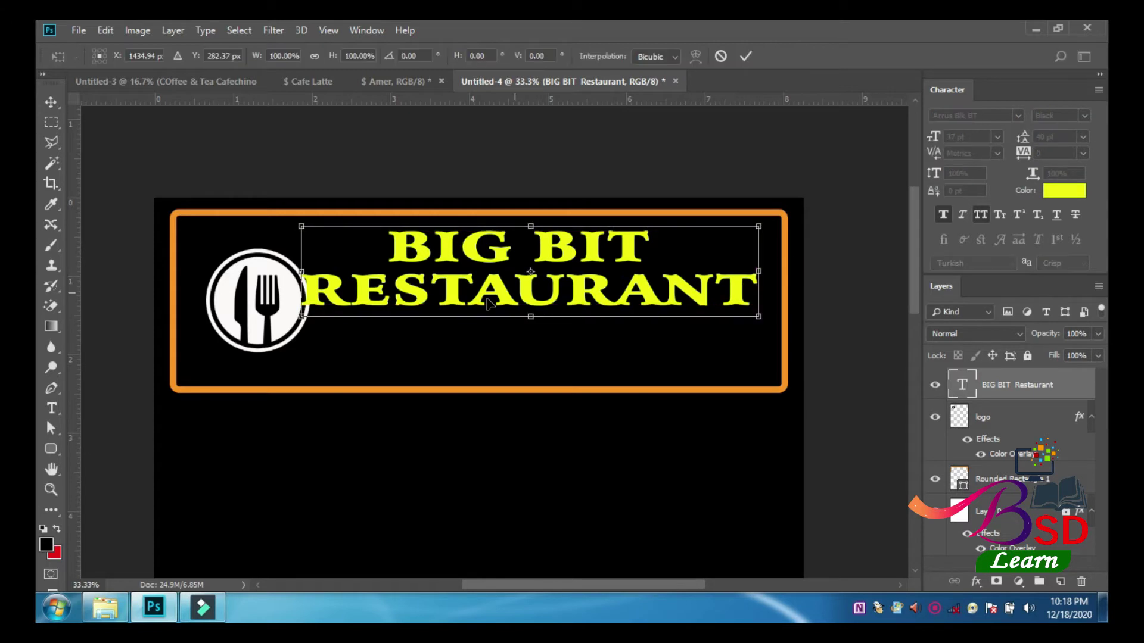
left_click_drag(303, 271, 362, 271)
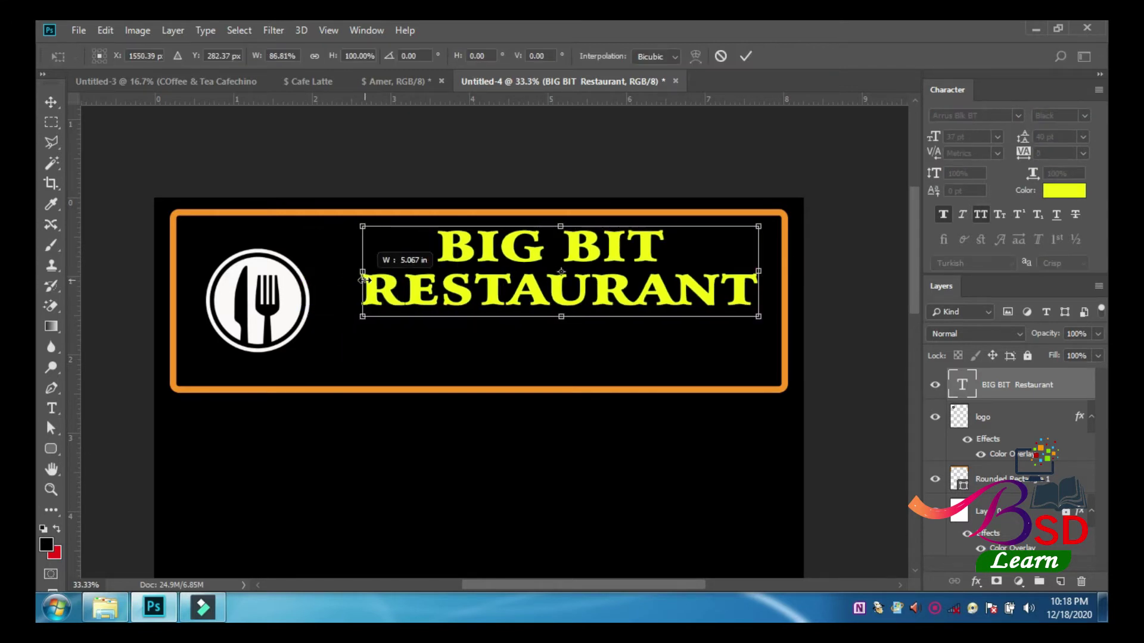
left_click_drag(762, 272, 750, 271)
left_click_drag(556, 316, 558, 325)
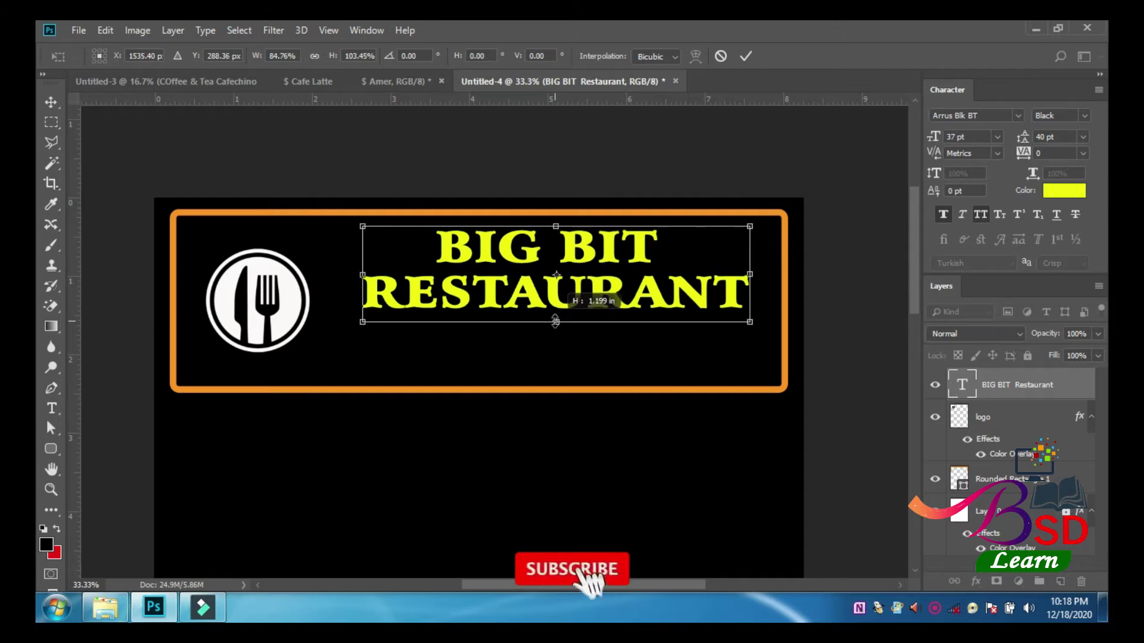
key("Return")
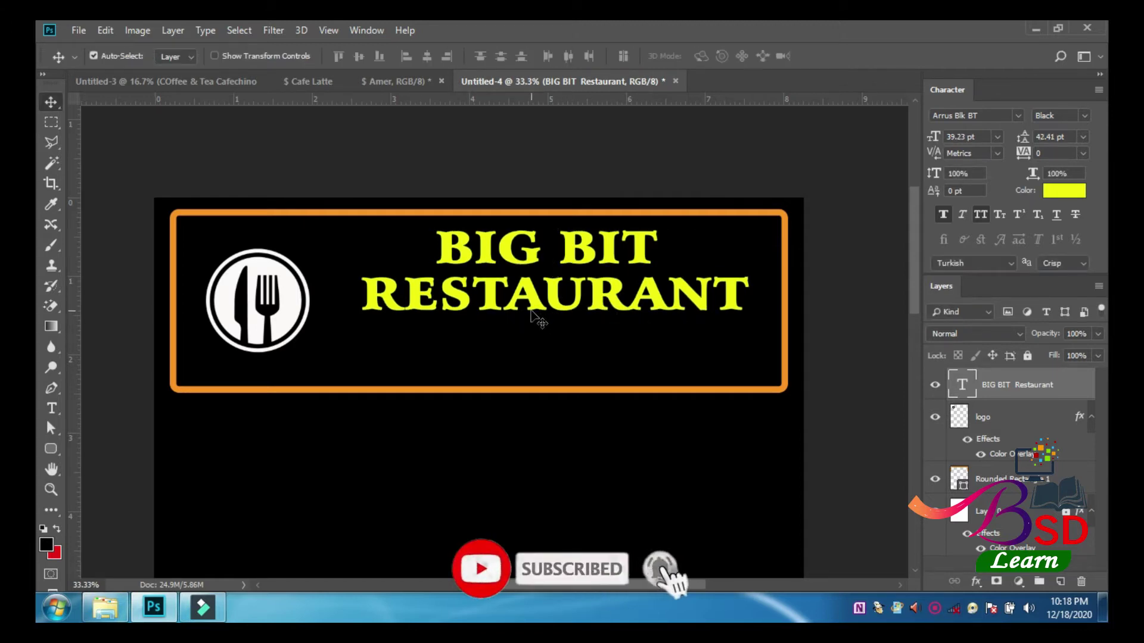
left_click_drag(553, 298, 531, 304)
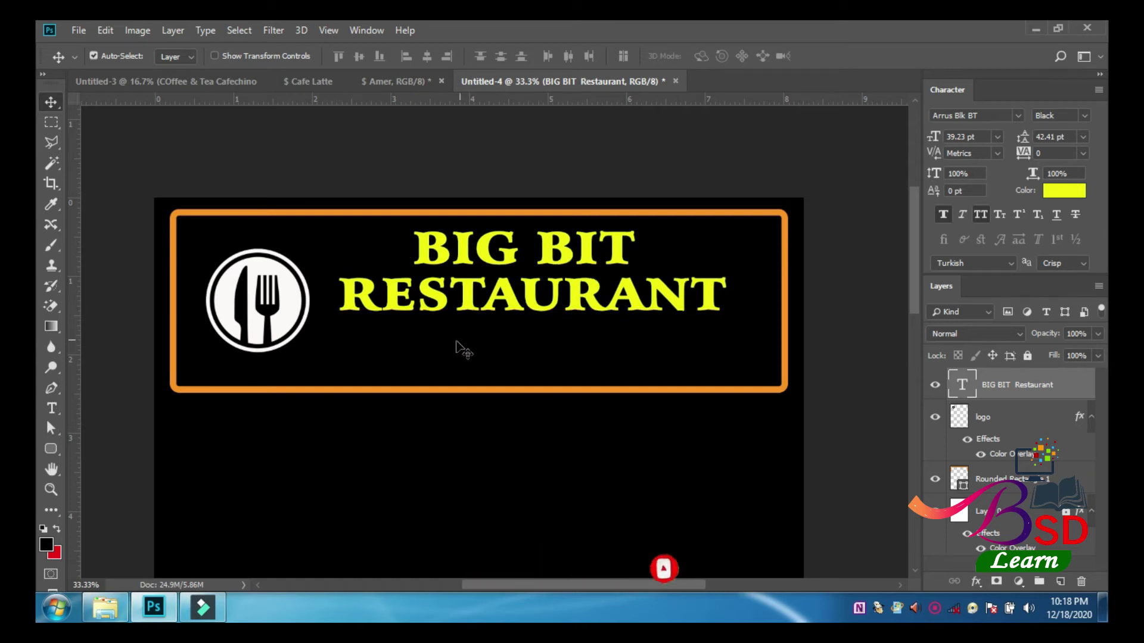
Step: Type a two-line contact text below the title: the mobile number and the Gmail address
left_click(51, 408)
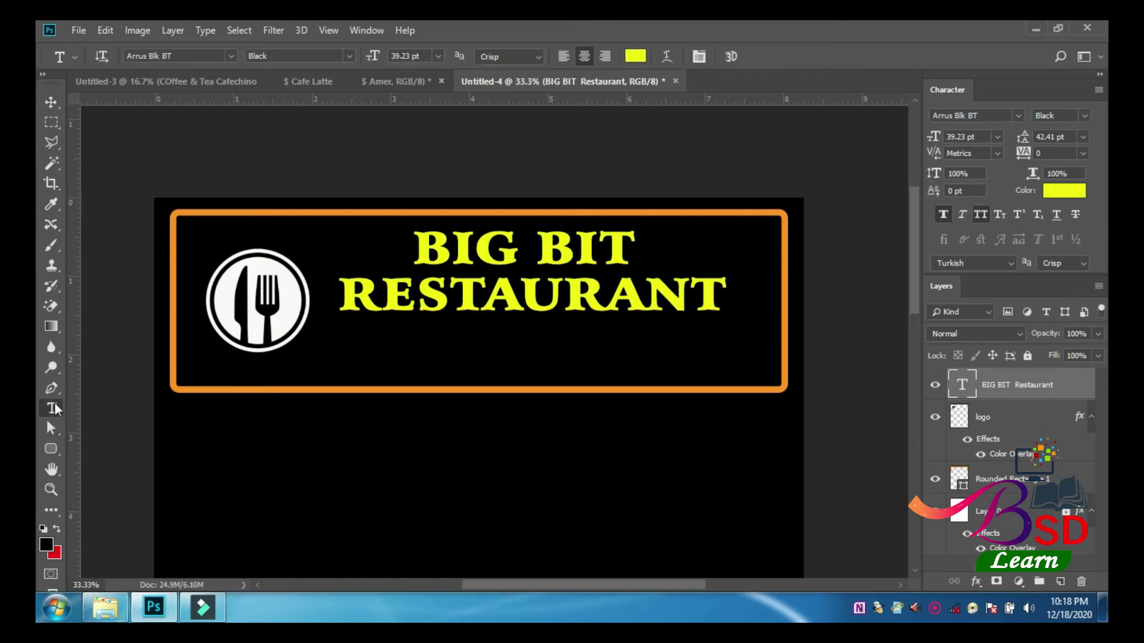
left_click(424, 346)
type("MO")
key("BackSpace")
key("BackSpace")
type("MOBOLE NO. ")
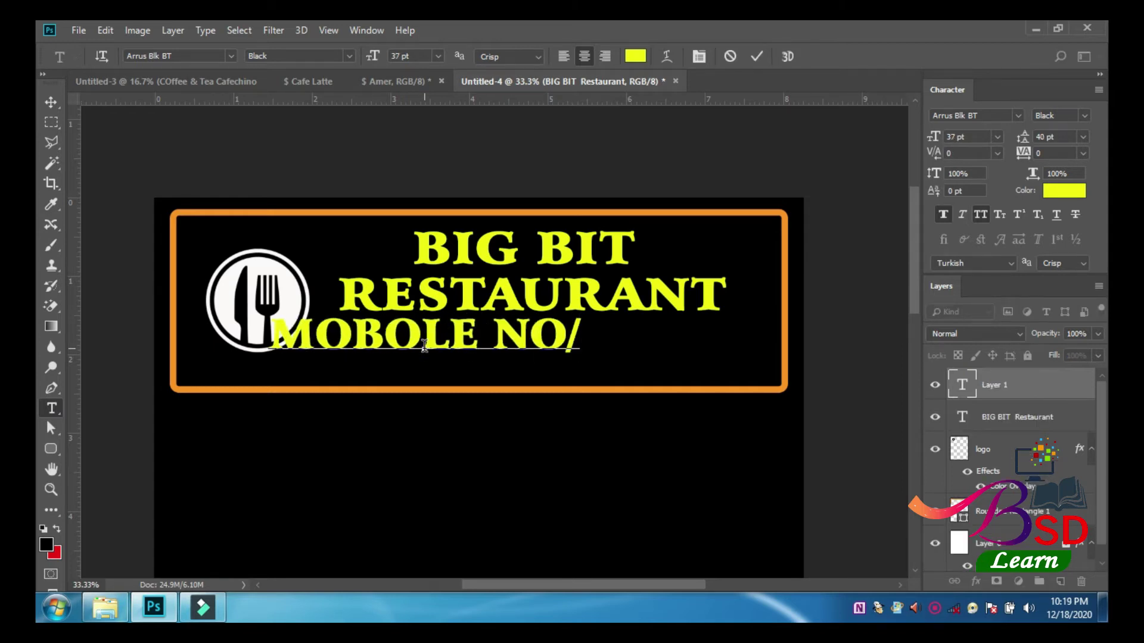
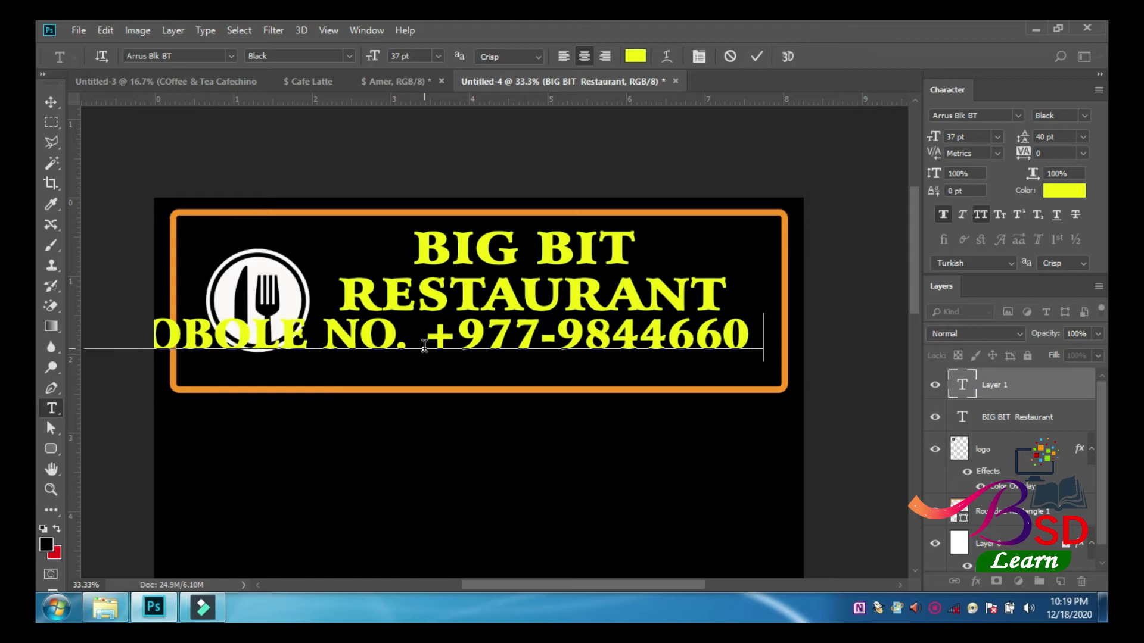
key("Return")
type("GMAIL.COM")
key("BackSpace")
key("BackSpace")
key("BackSpace")
key("BackSpace")
key("ctrl+Return")
Step: Size the contact text to 12 pt with 18 pt line spacing and move it under the title
left_click_drag(933, 136, 879, 143)
type("12")
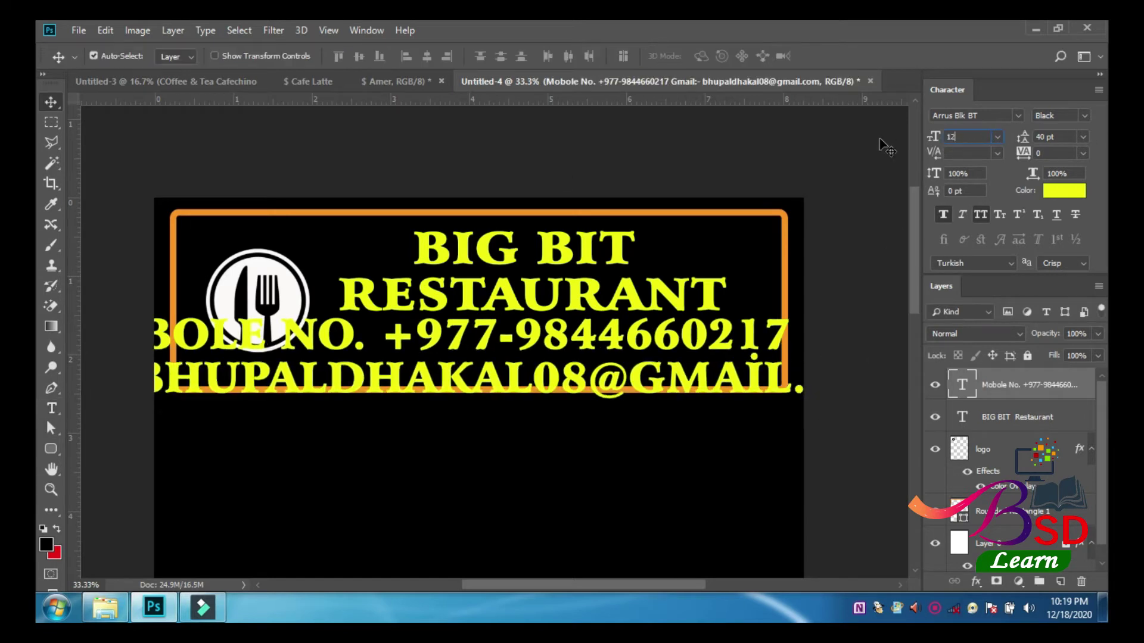
key("Return")
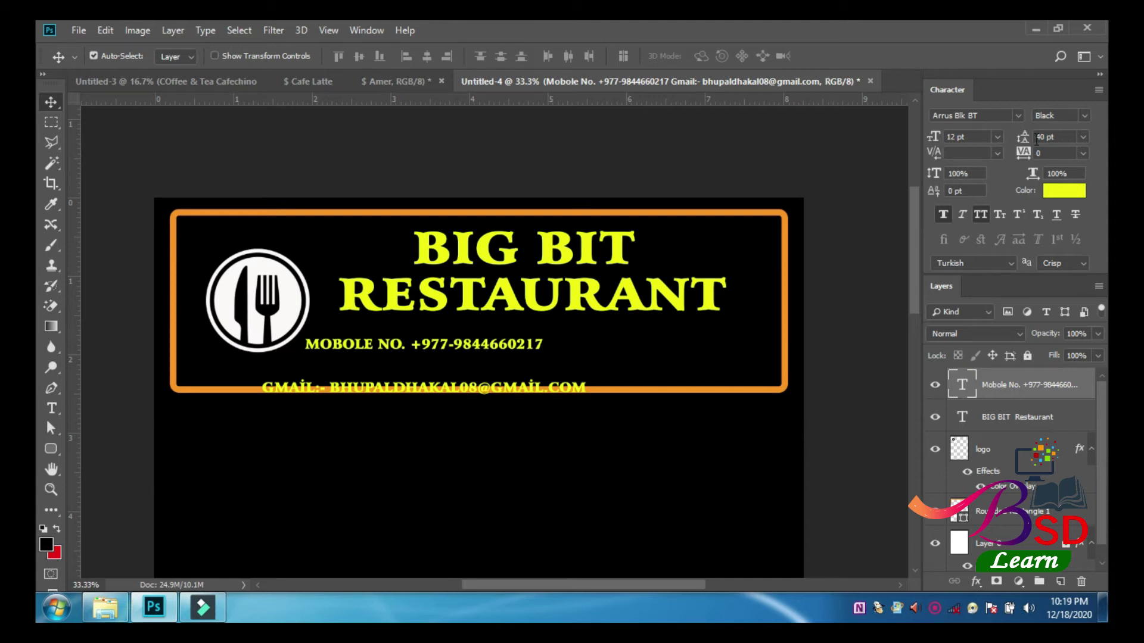
left_click_drag(1057, 137, 1033, 137)
type("4")
type("8")
key("Return")
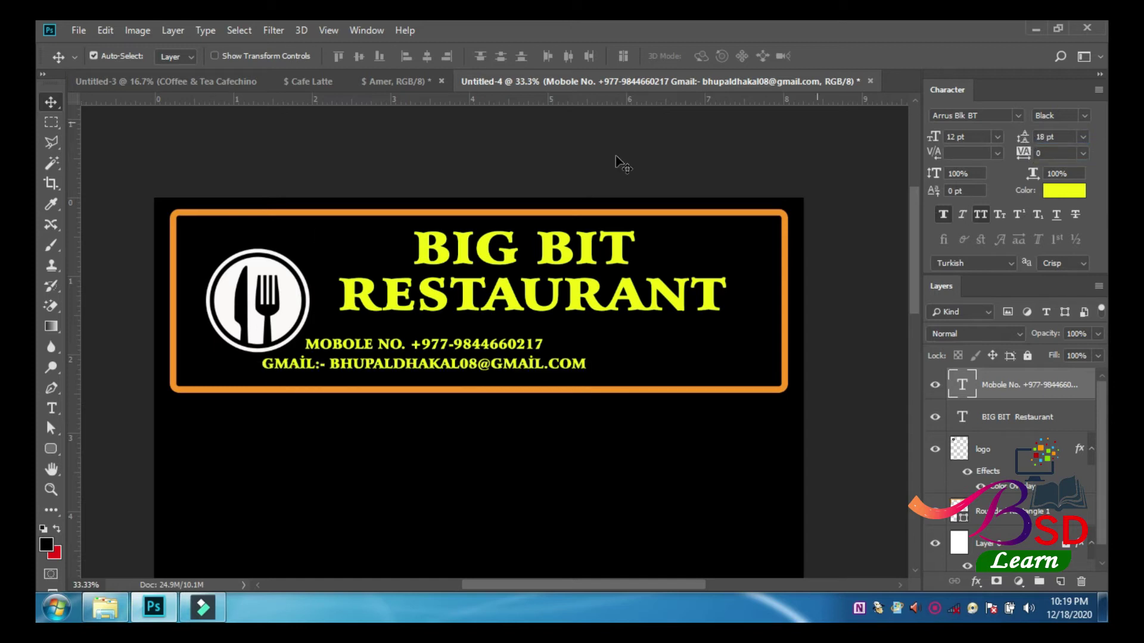
left_click_drag(464, 356, 557, 339)
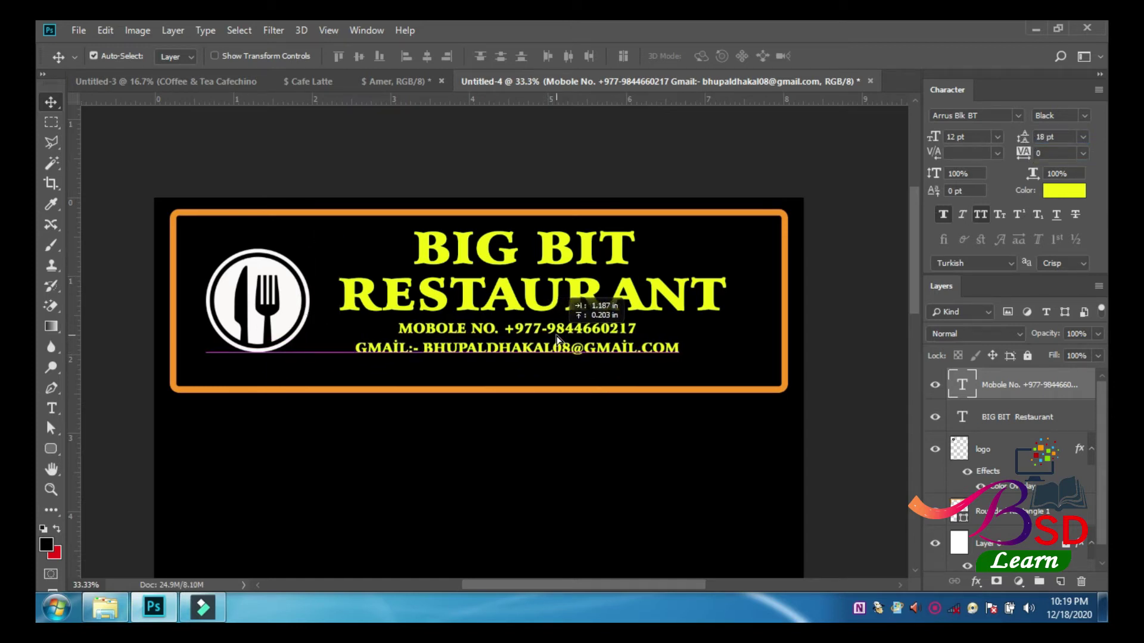
Step: Make the contact text white Arial Regular in mixed case instead of all caps
left_click(1060, 191)
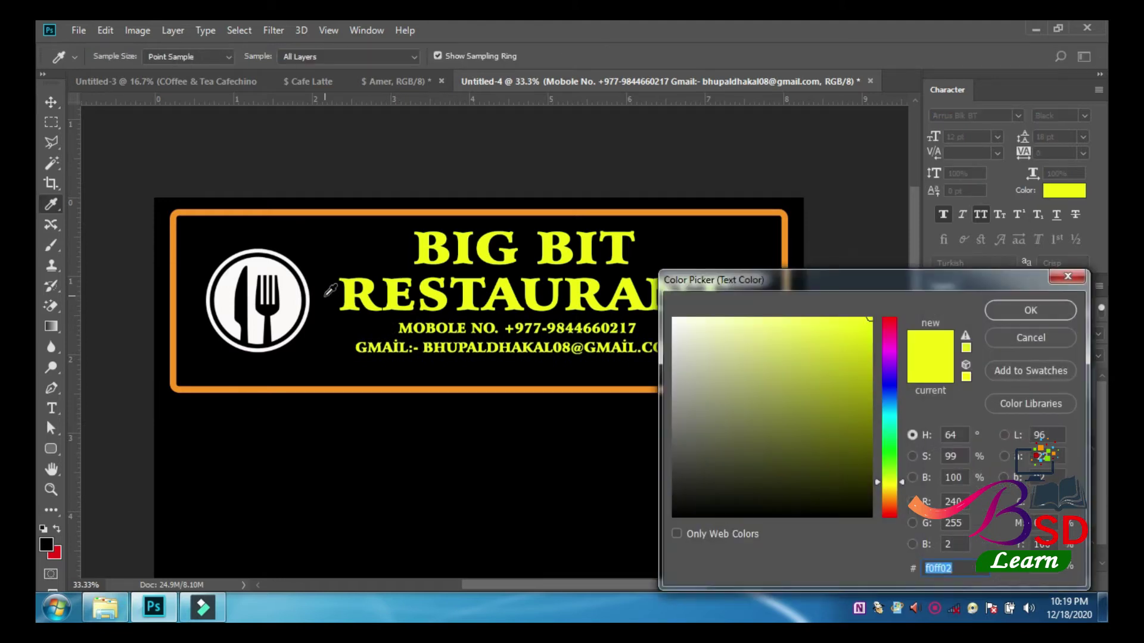
left_click(303, 298)
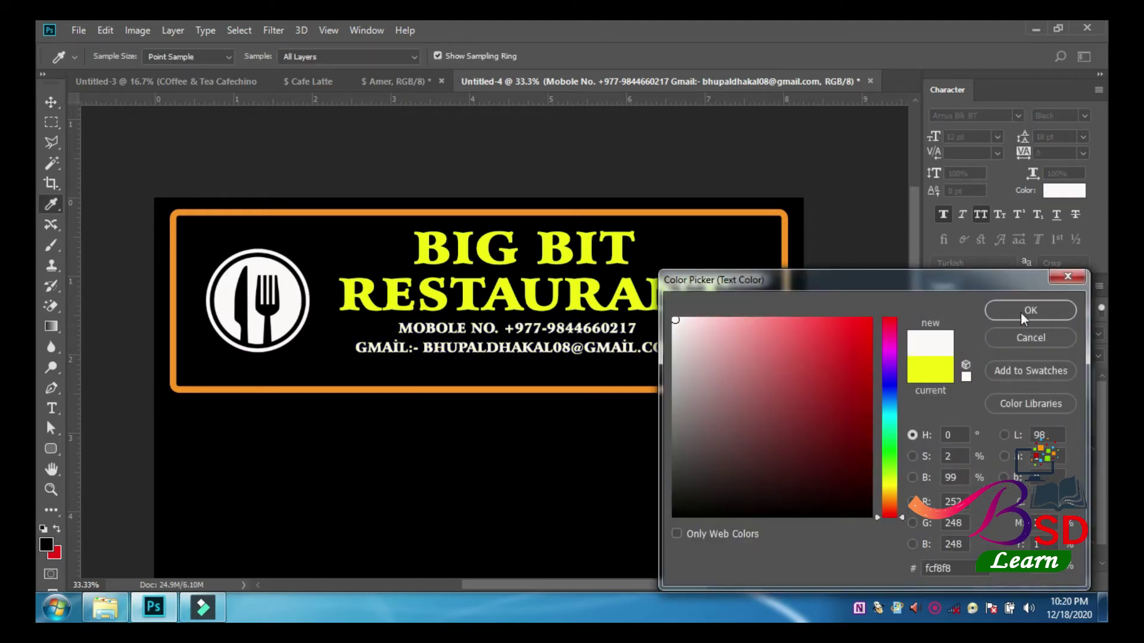
left_click(1021, 314)
left_click(1019, 115)
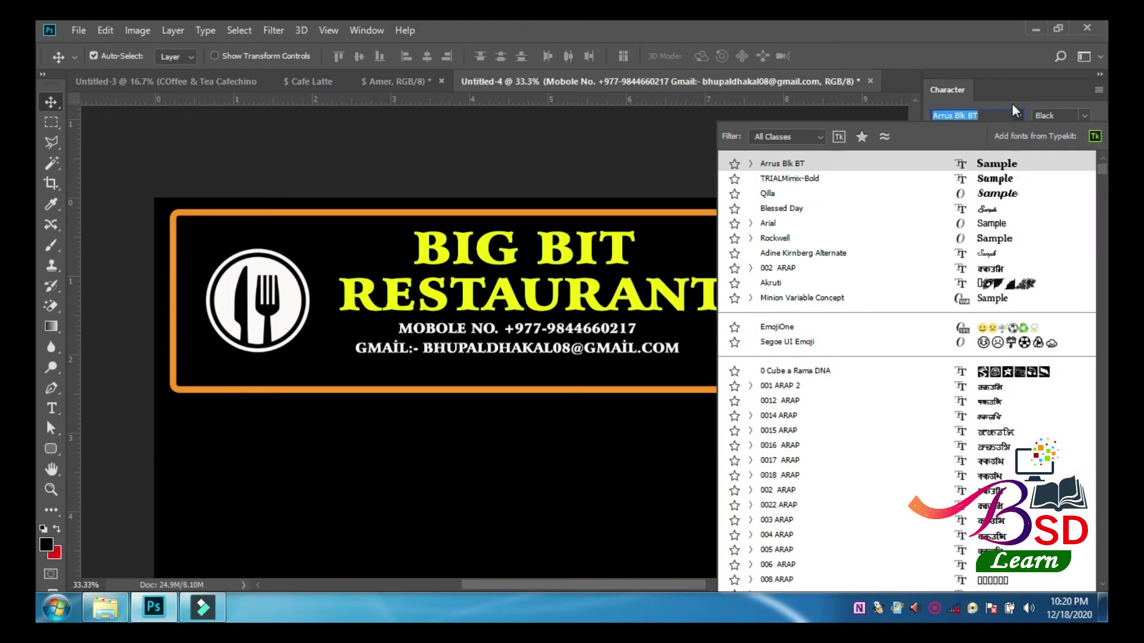
left_click(775, 223)
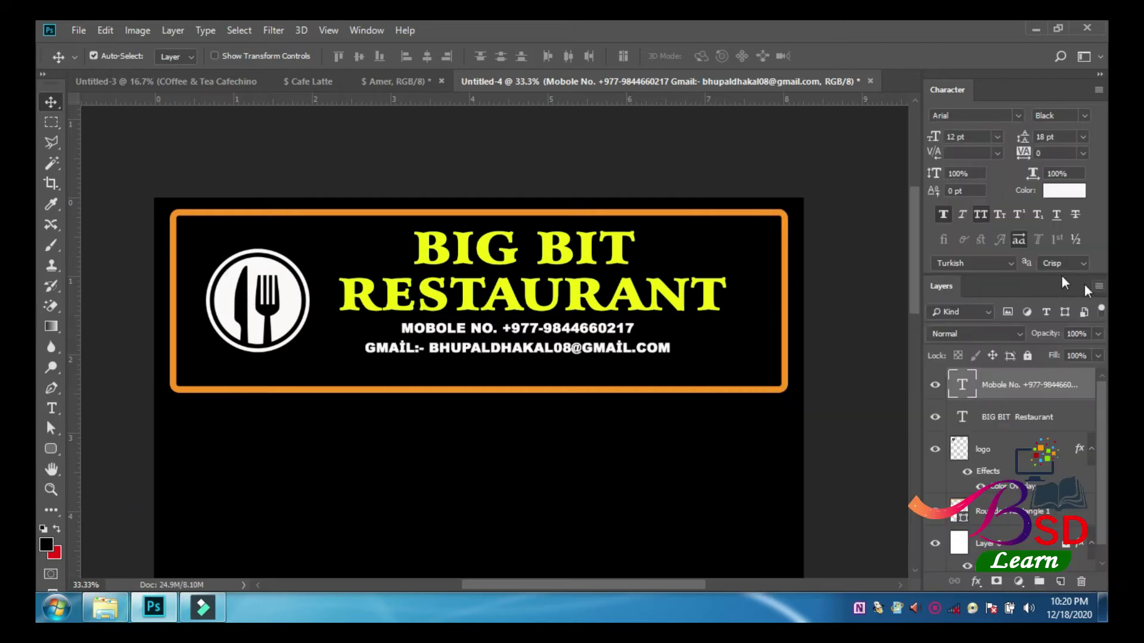
left_click(982, 215)
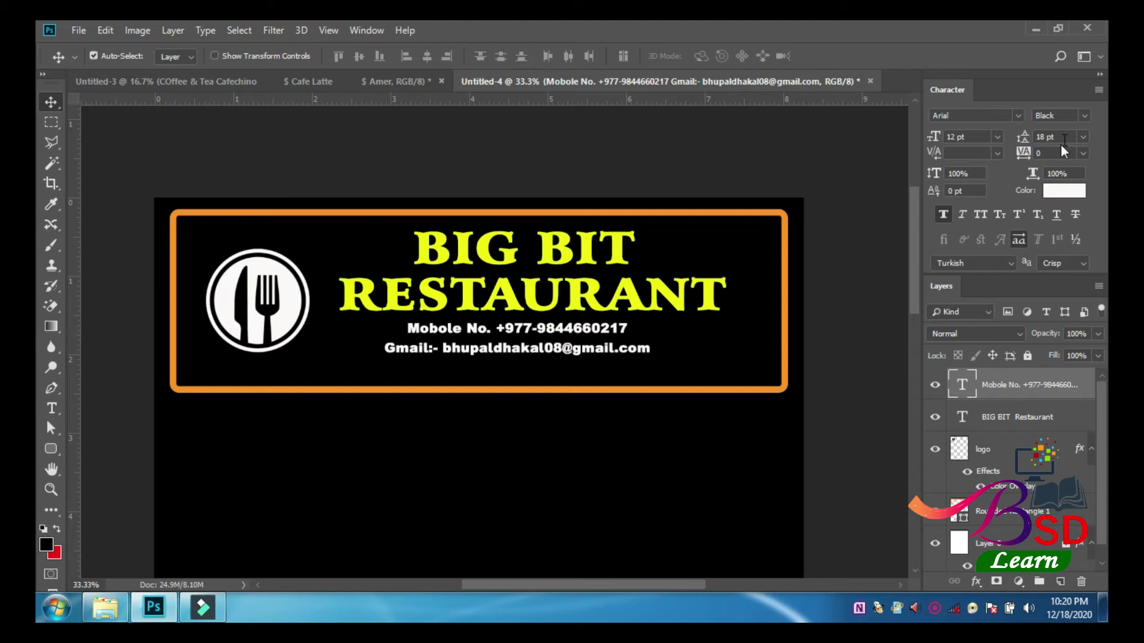
left_click(1085, 114)
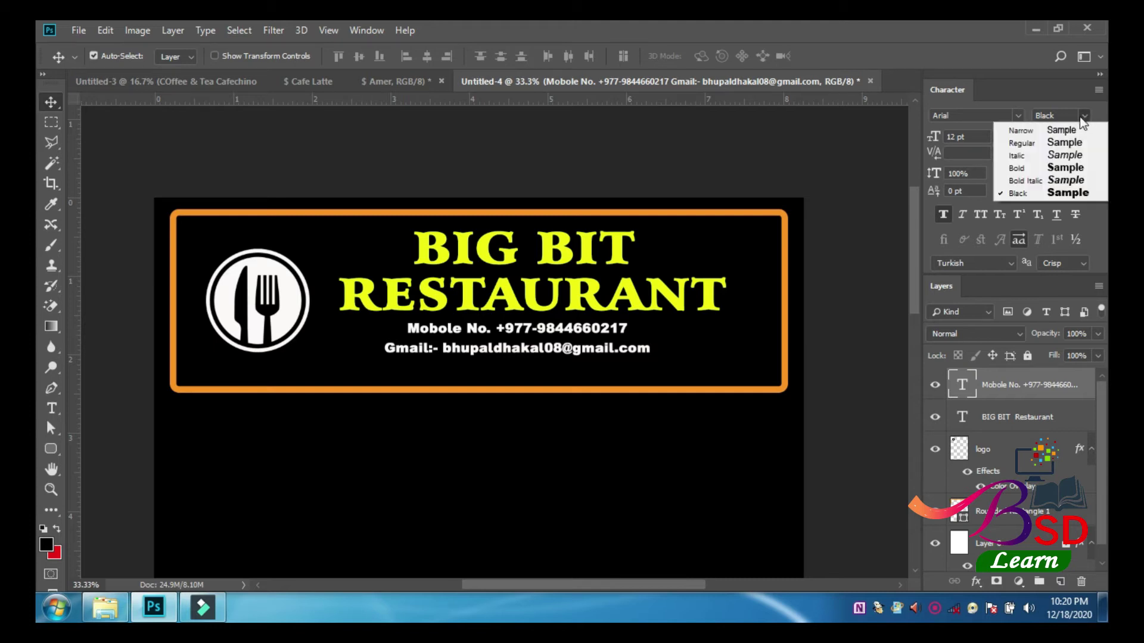
left_click(1052, 139)
Step: Tighten the contact lines' spacing to 15 pt and shift them right to centre them
scroll(530, 268, "up", 1)
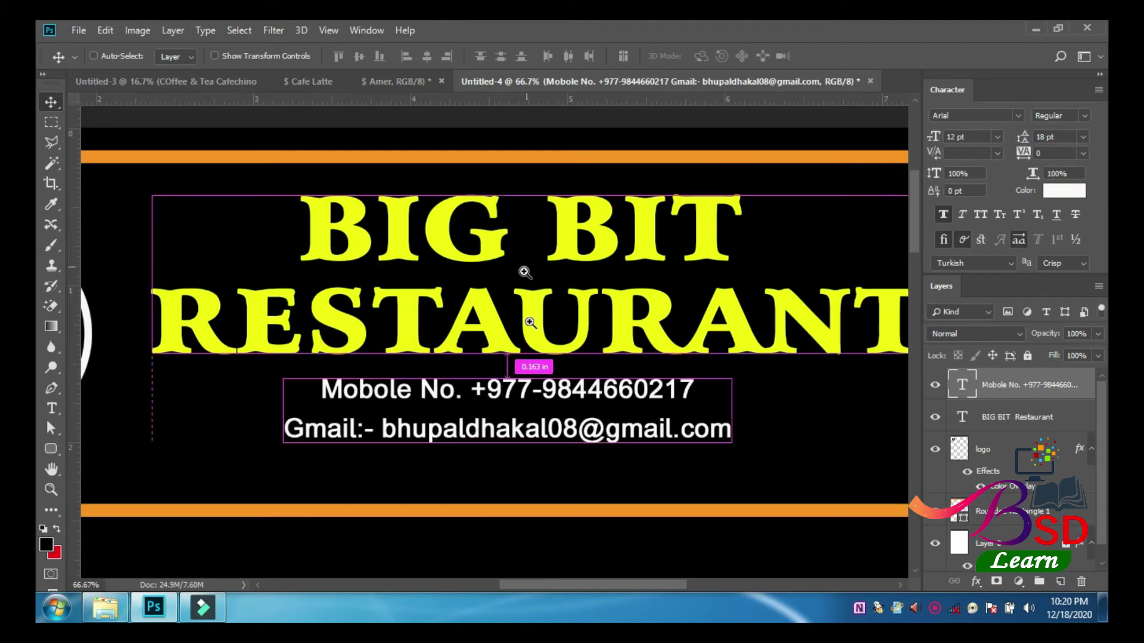
left_click_drag(539, 425, 517, 411)
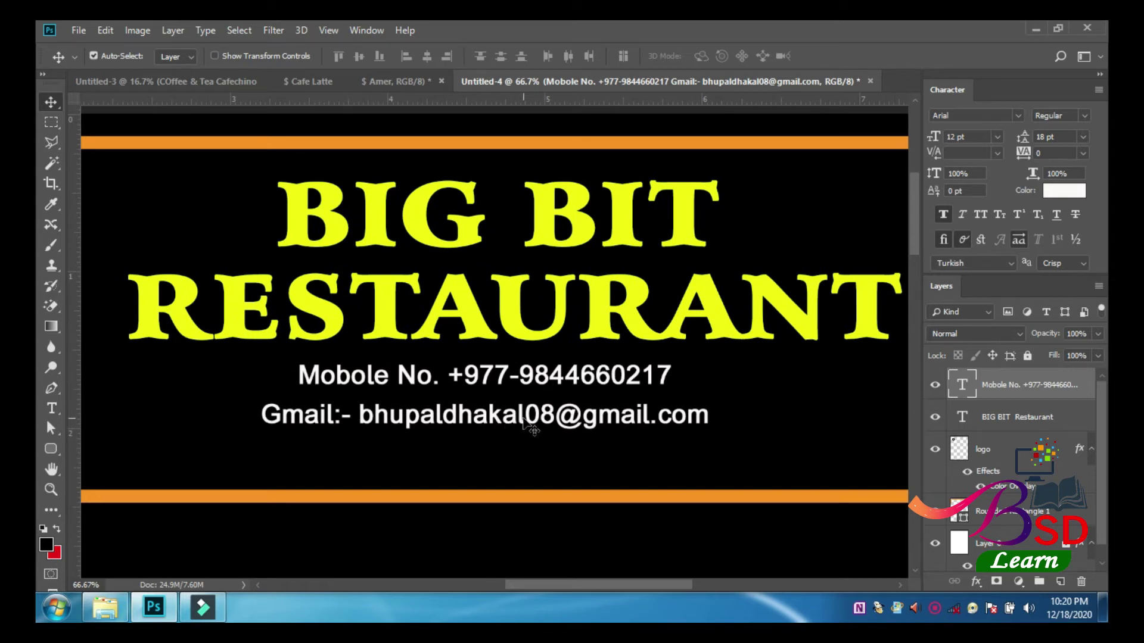
left_click(1058, 137)
type("153")
key("Return")
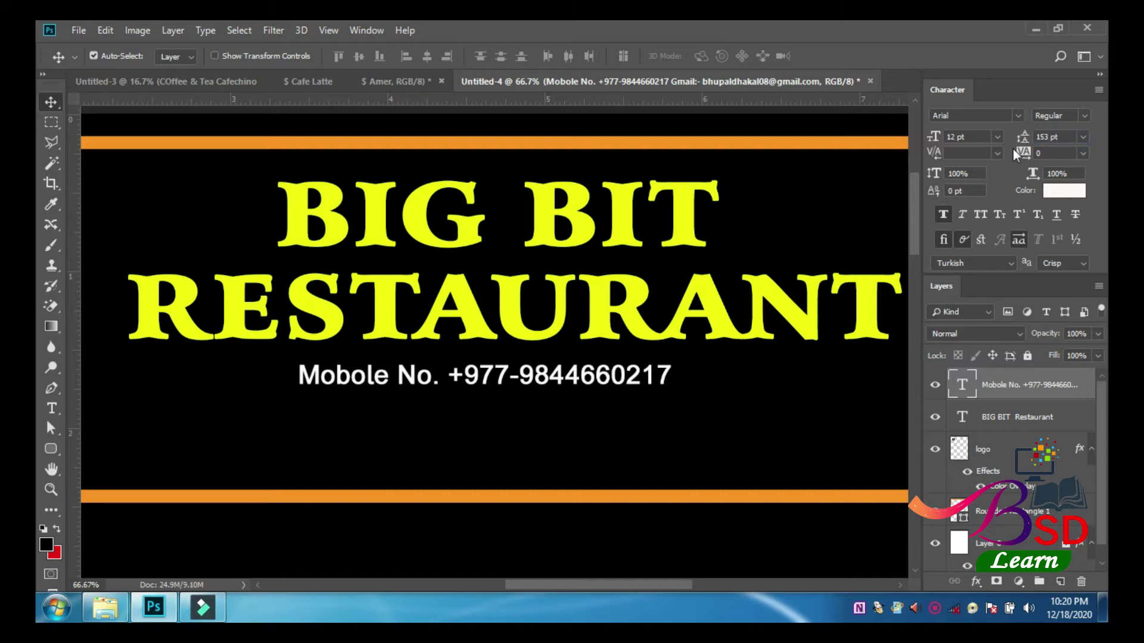
left_click(1023, 137)
type("15")
key("Return")
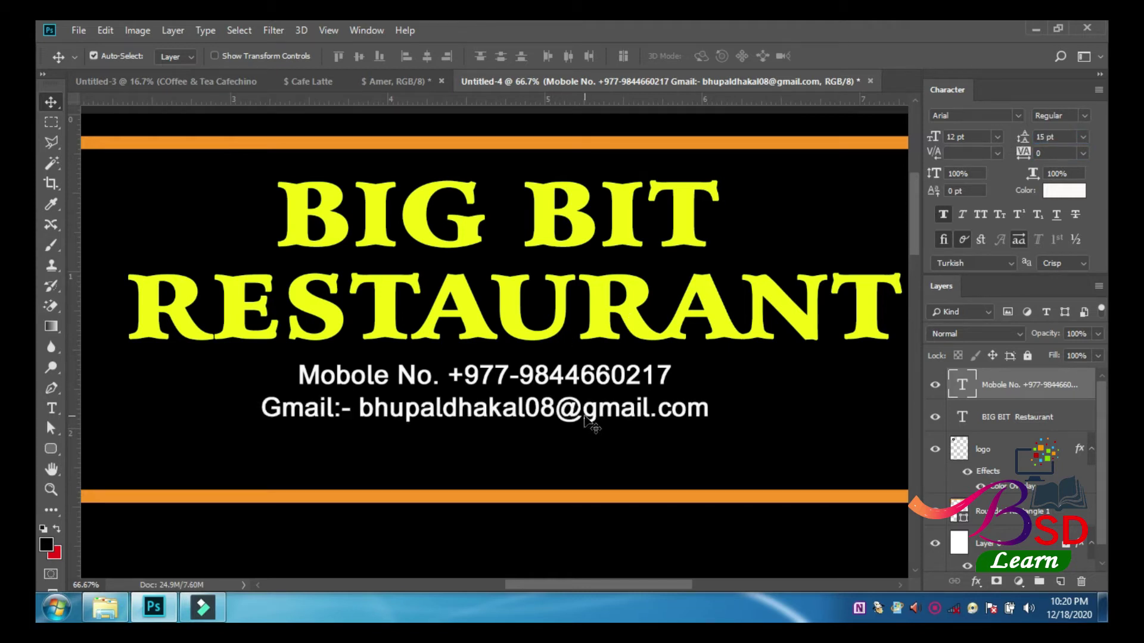
left_click_drag(590, 420, 601, 419)
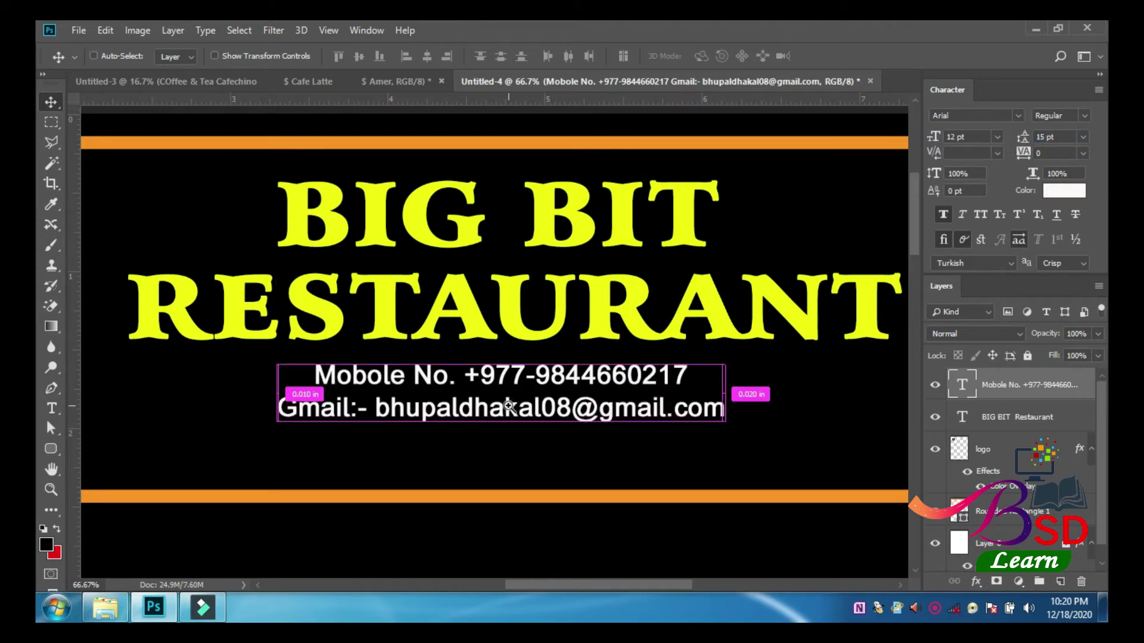
Step: Nudge the contact lines slightly down and view the whole top banner
scroll(508, 407, "down", 1)
scroll(508, 407, "down", 1)
scroll(515, 409, "down", 1)
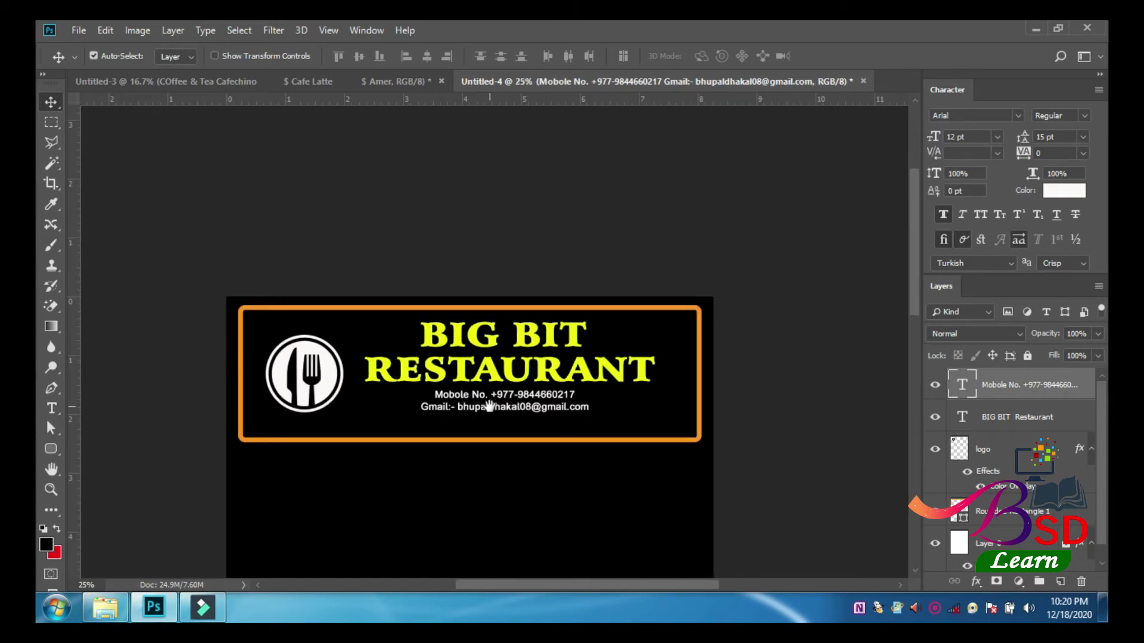
left_click_drag(517, 411, 515, 414)
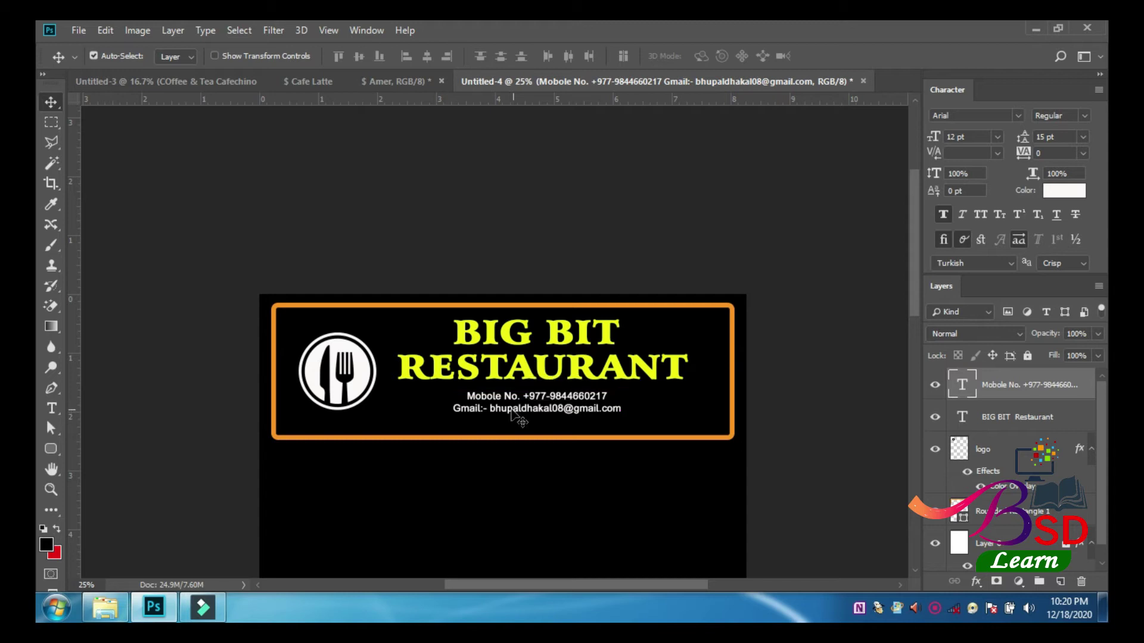
scroll(414, 475, "down", 1)
mouse_move(413, 474)
left_mouse_down()
mouse_move(428, 347)
mouse_move(394, 348)
left_mouse_up()
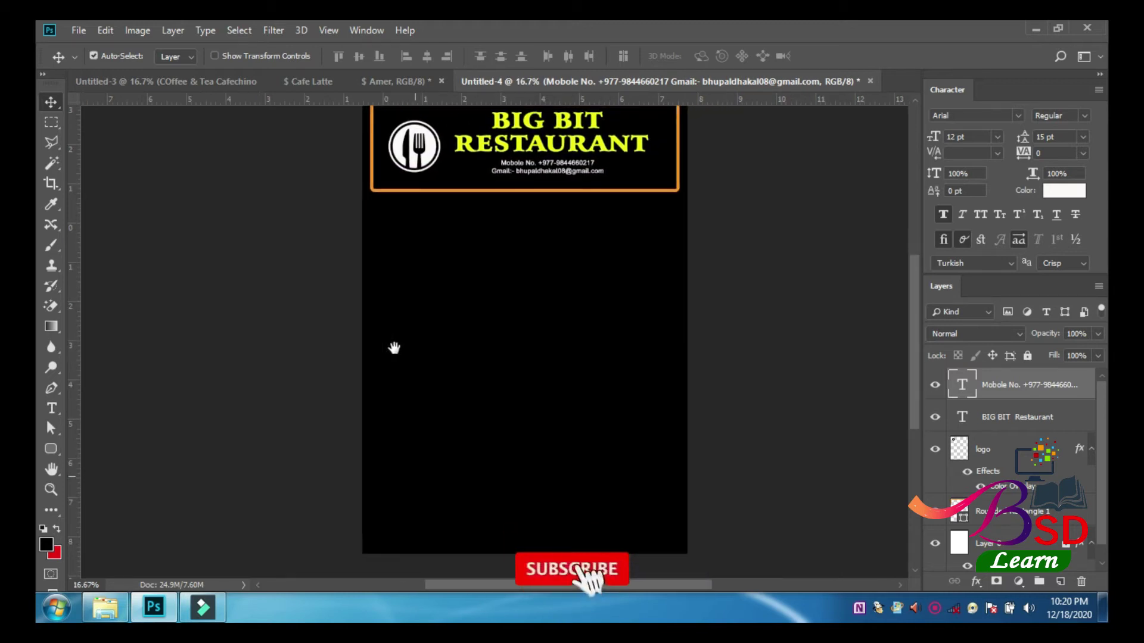
Step: Draw a large unfilled rounded rectangle below the banner
left_click(52, 449)
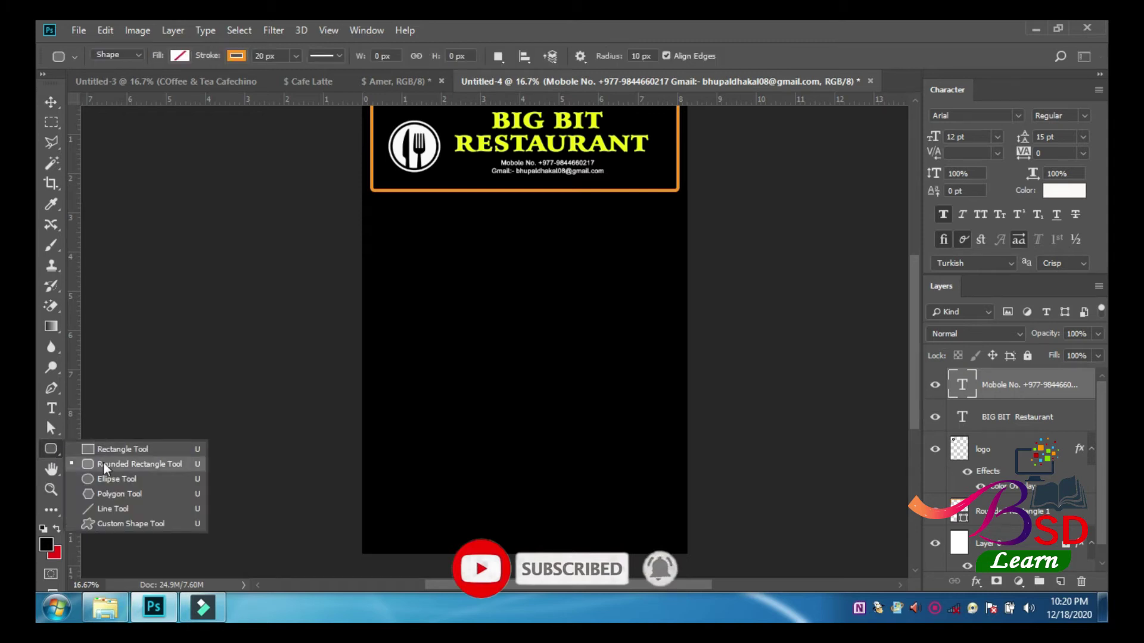
left_click(103, 463)
left_click(182, 55)
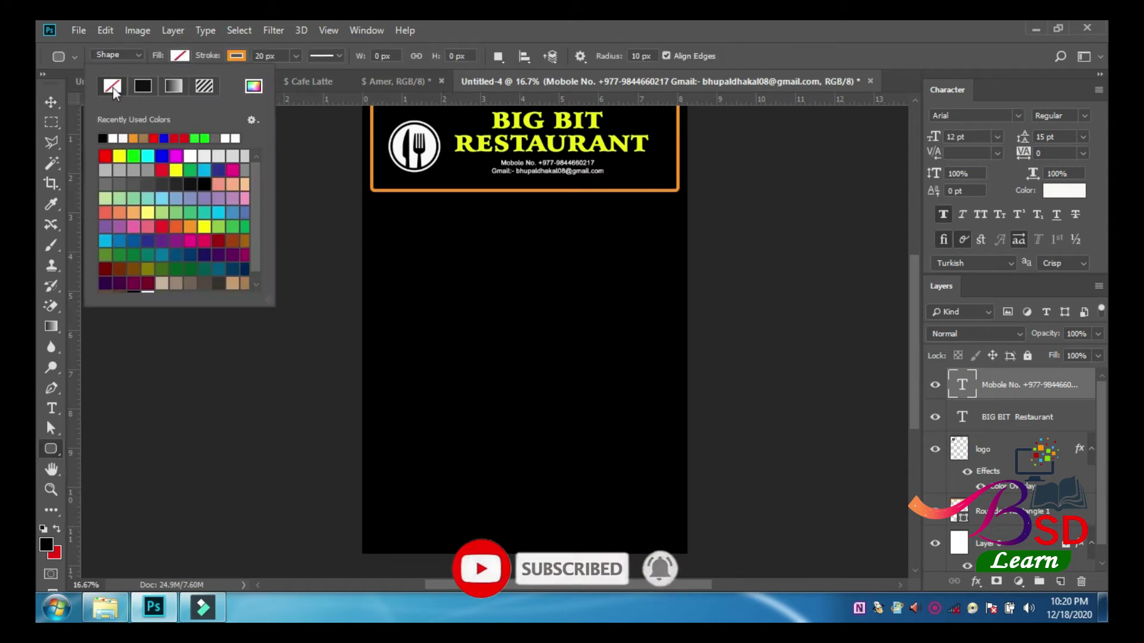
left_click(260, 58)
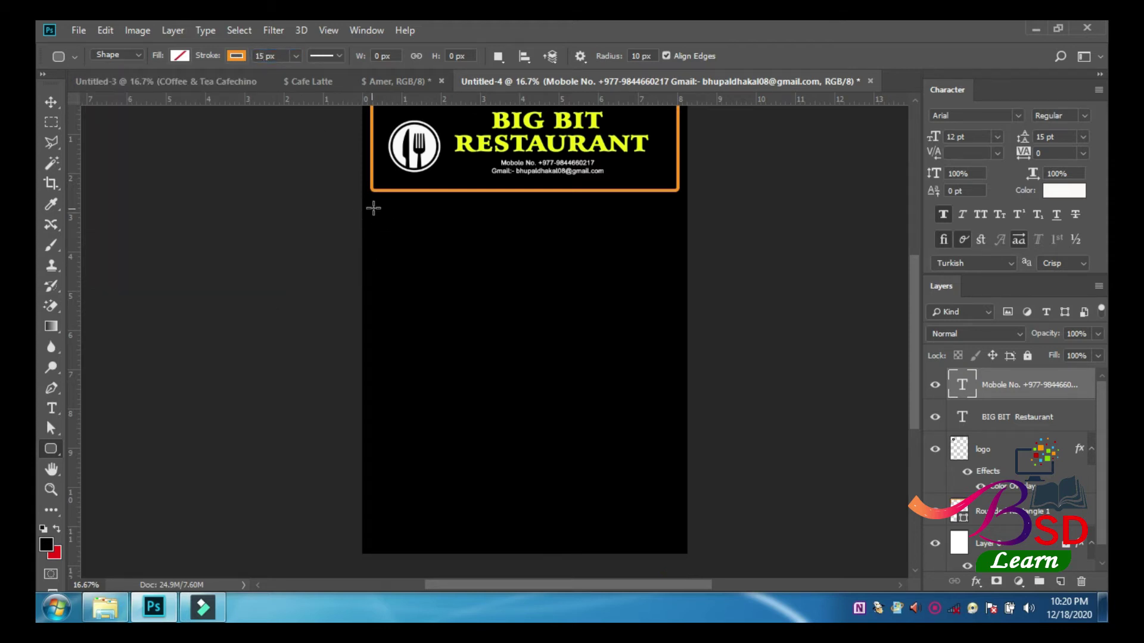
left_click_drag(371, 208, 679, 547)
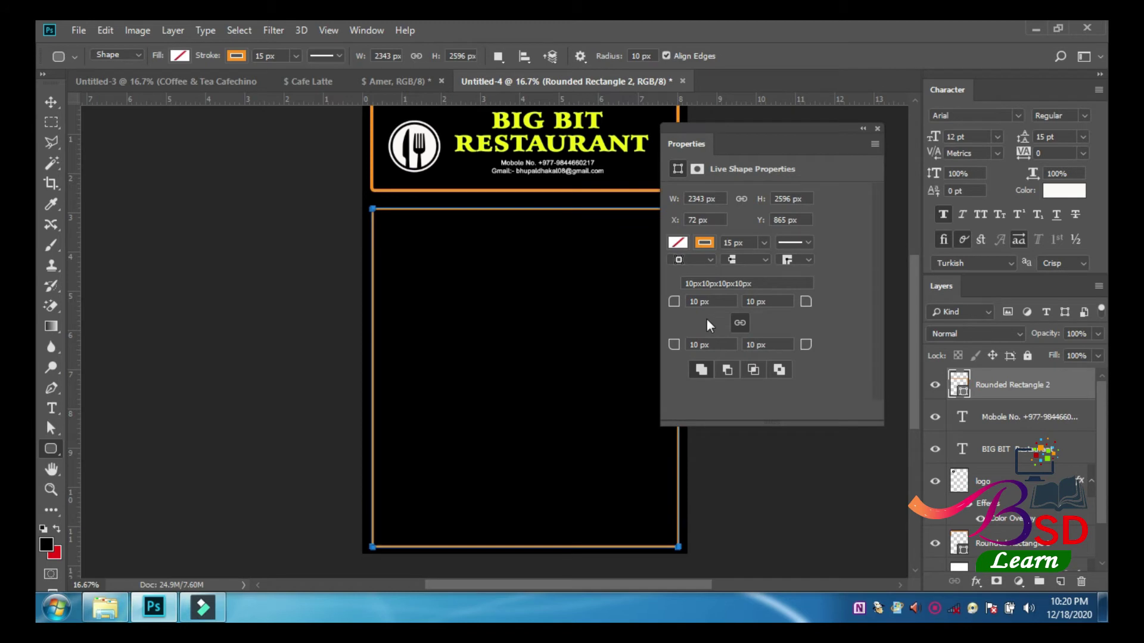
Step: Give the box 20 px corner radii and a 25 px orange border, then deselect it
double_click(688, 304)
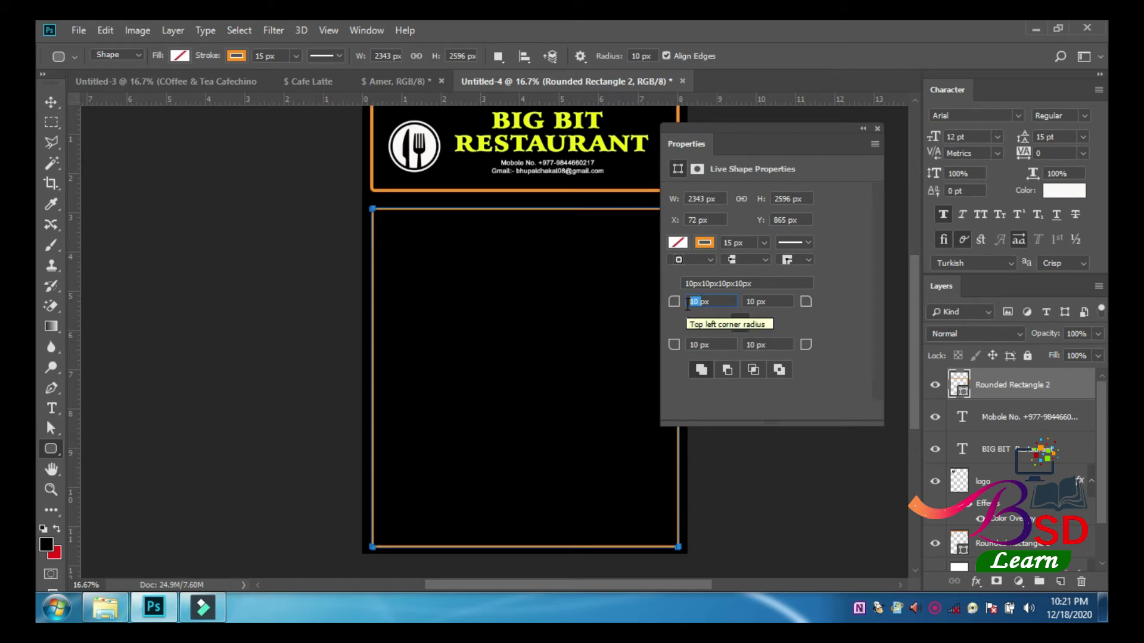
type("20")
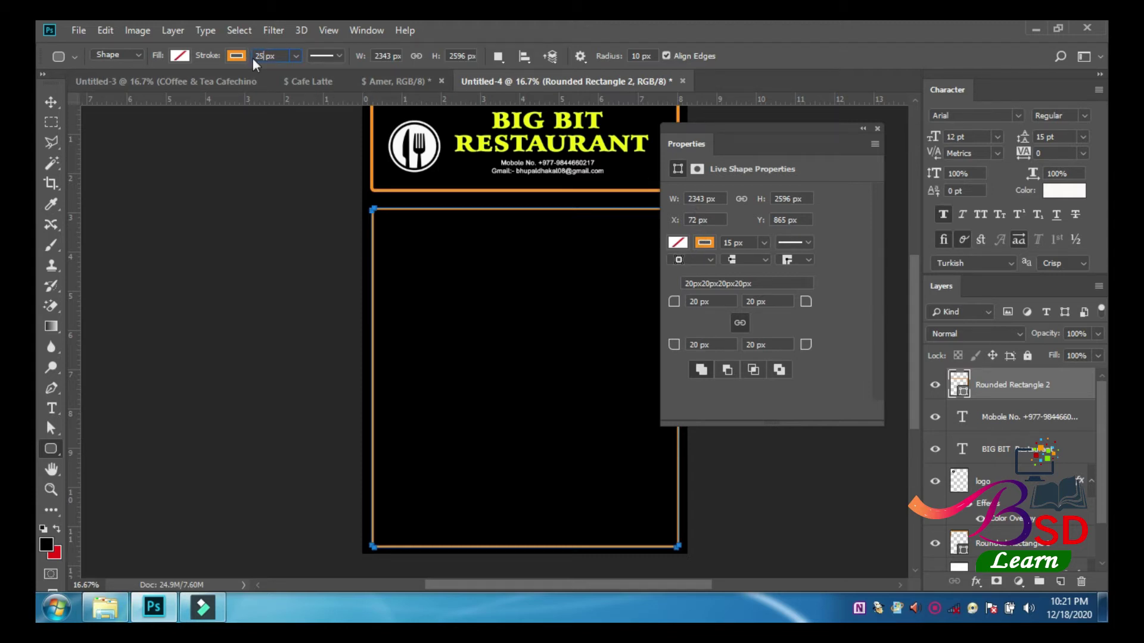
key("Return")
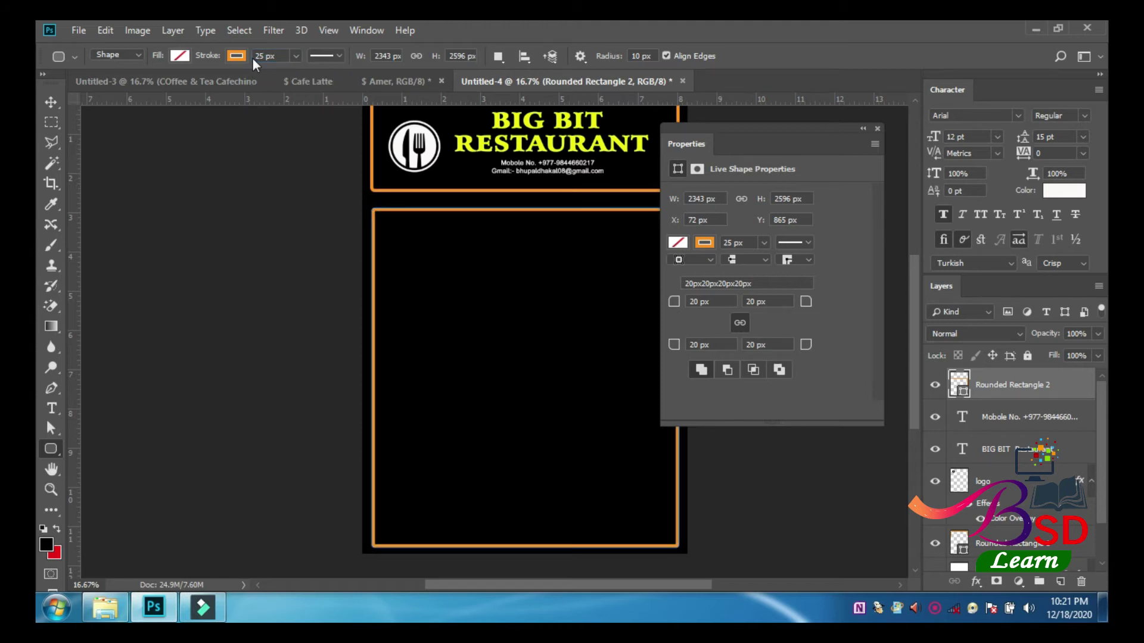
left_click(877, 128)
left_click(864, 181)
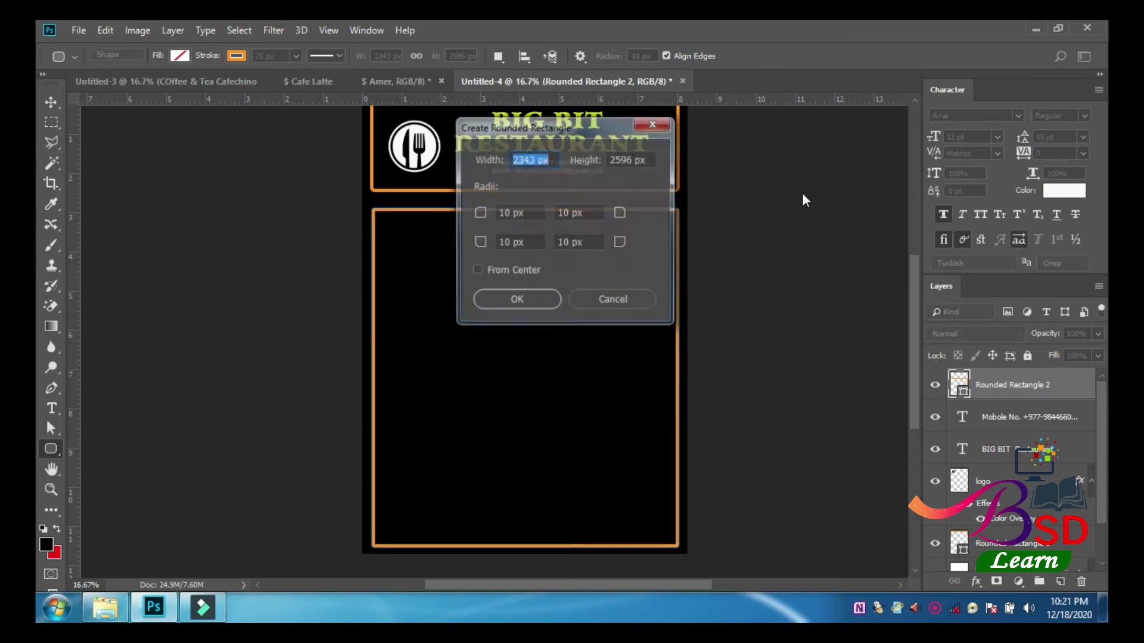
left_click(655, 124)
key("v")
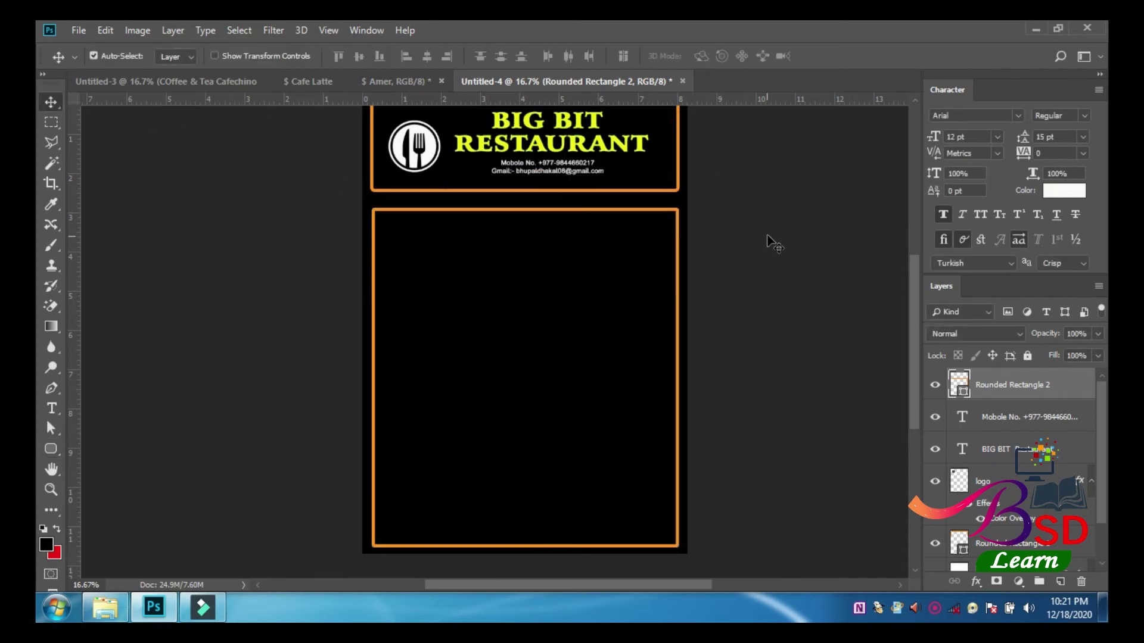
left_click(771, 243)
Step: Set the Rounded Rectangle Tool to no stroke and an orange fill
left_click(52, 449)
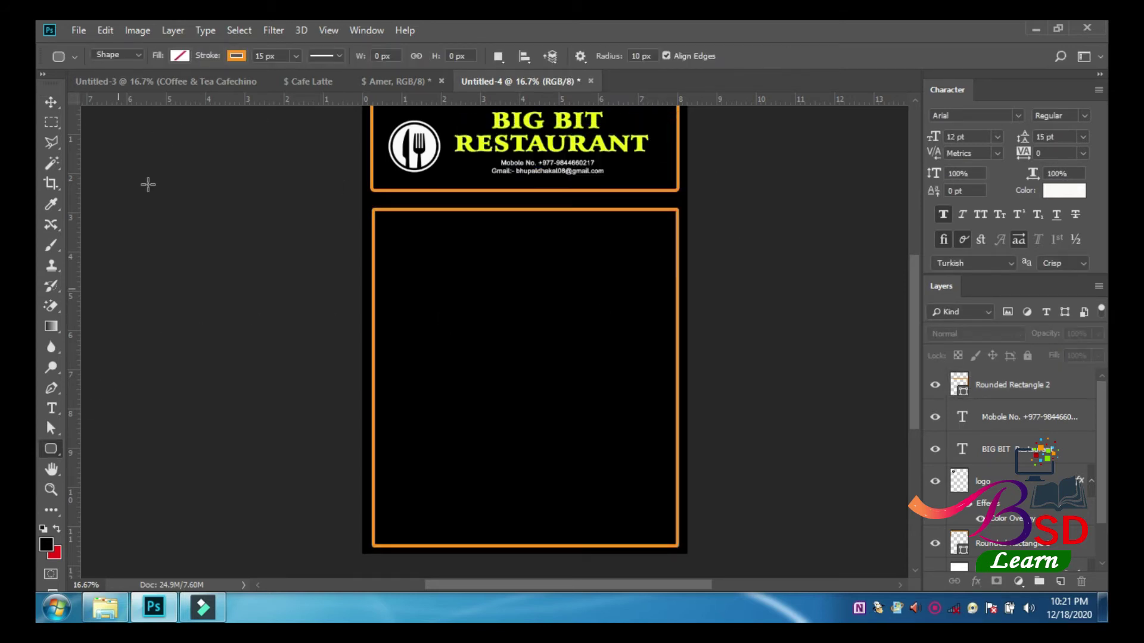
left_click(236, 56)
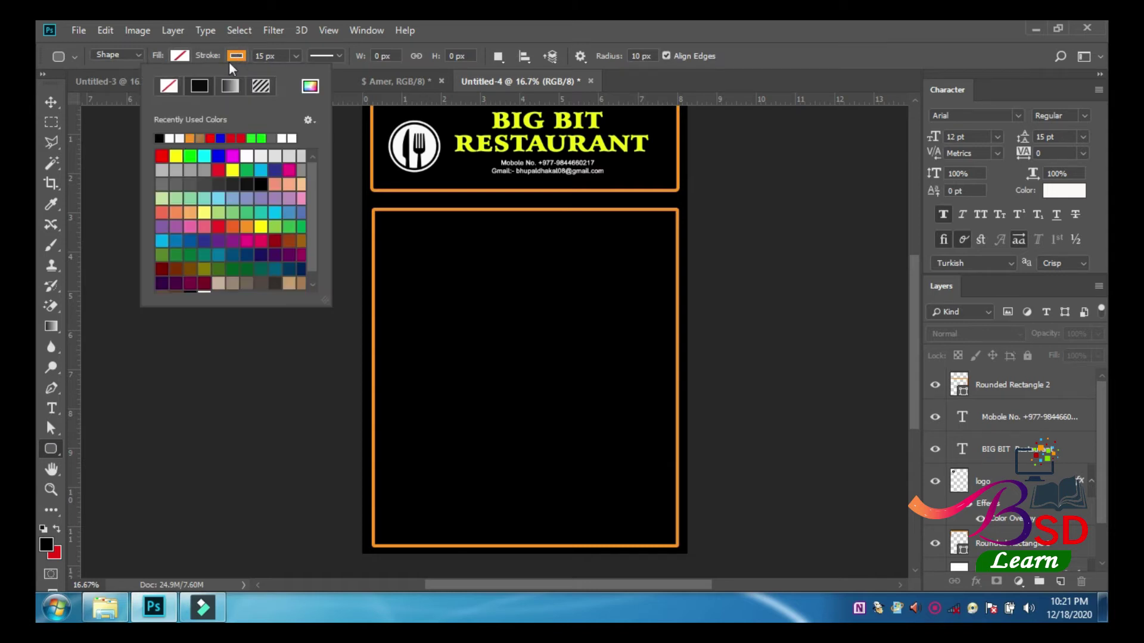
left_click(170, 86)
left_click(184, 58)
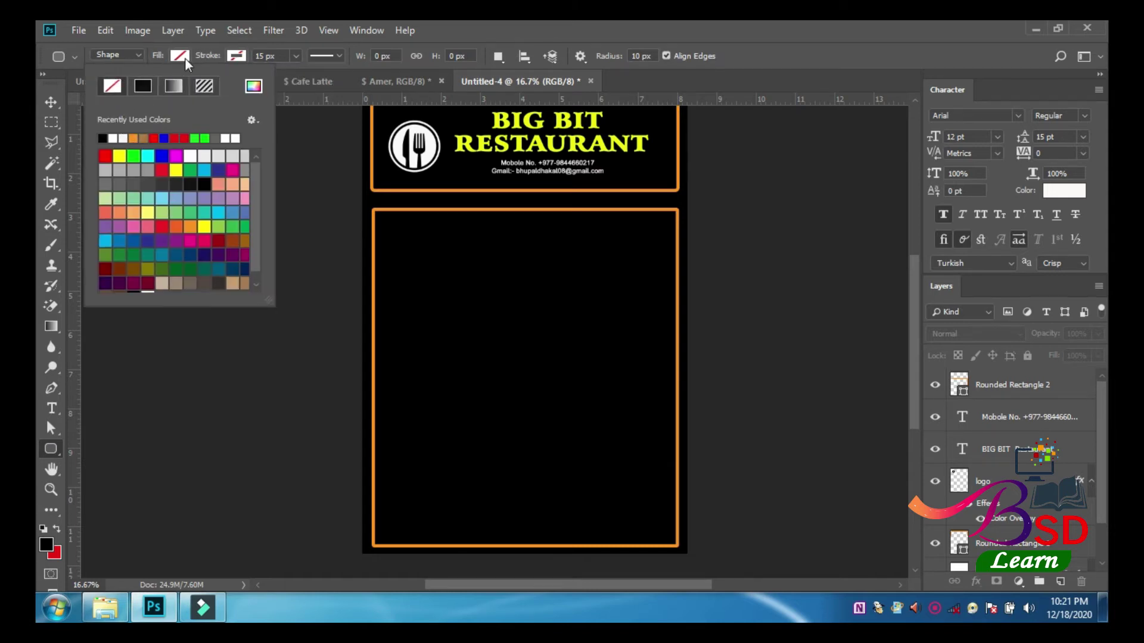
left_click(134, 138)
Step: Draw an orange strip across the top of the large box and nudge it slightly
left_click(456, 245, "ctrl")
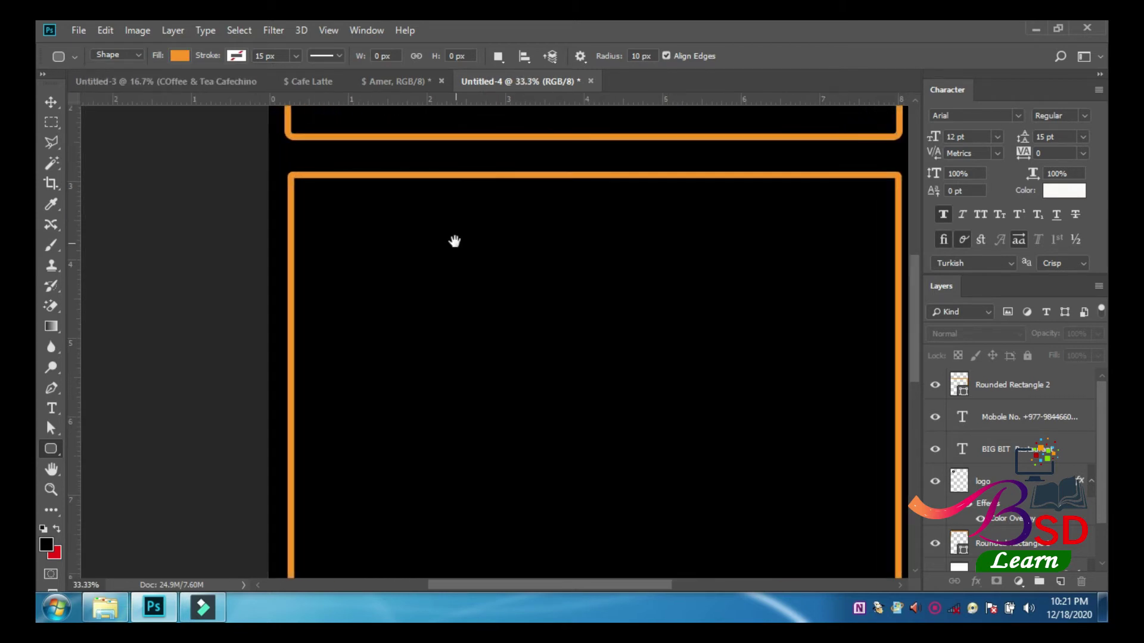
mouse_move(291, 174)
left_mouse_down()
mouse_move(874, 322)
mouse_move(900, 235)
left_mouse_up()
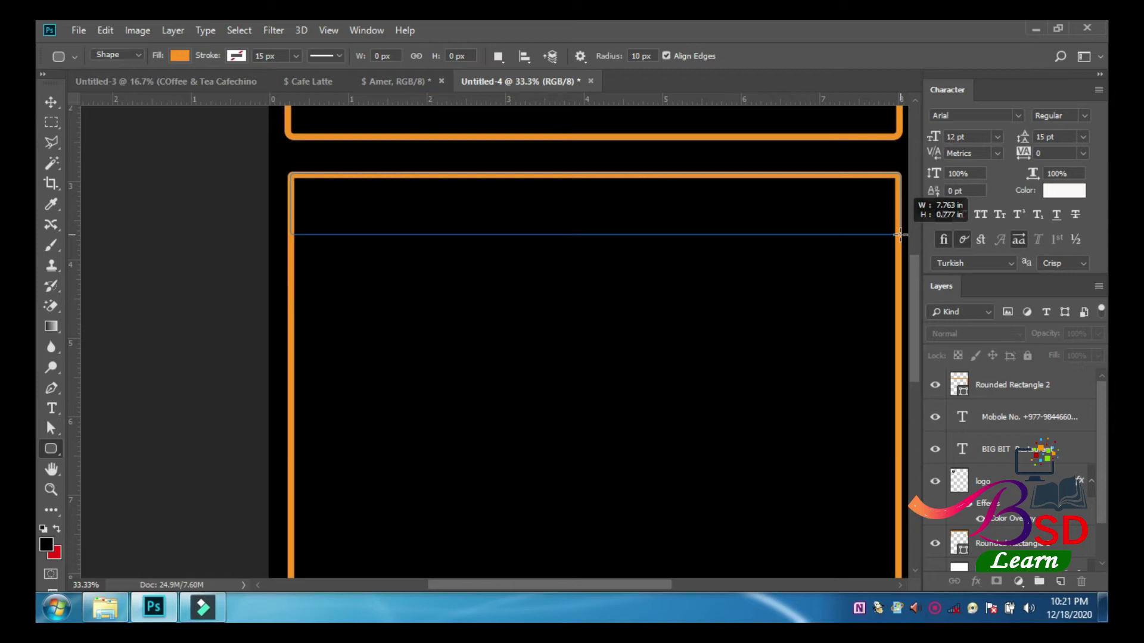
left_click_drag(900, 235, 895, 235)
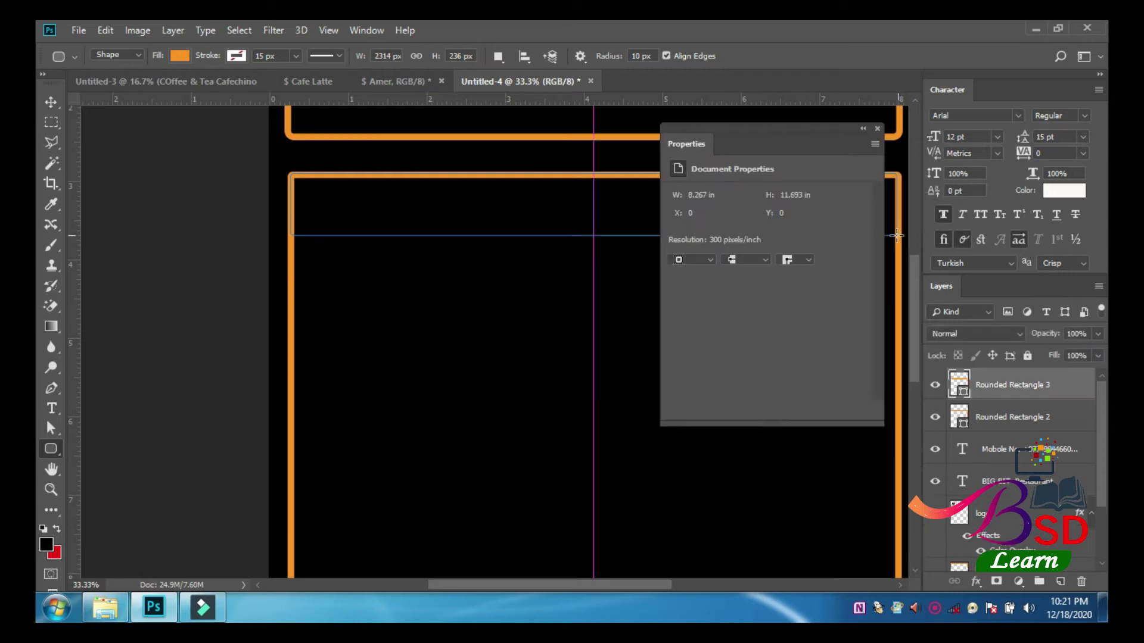
left_click(877, 129)
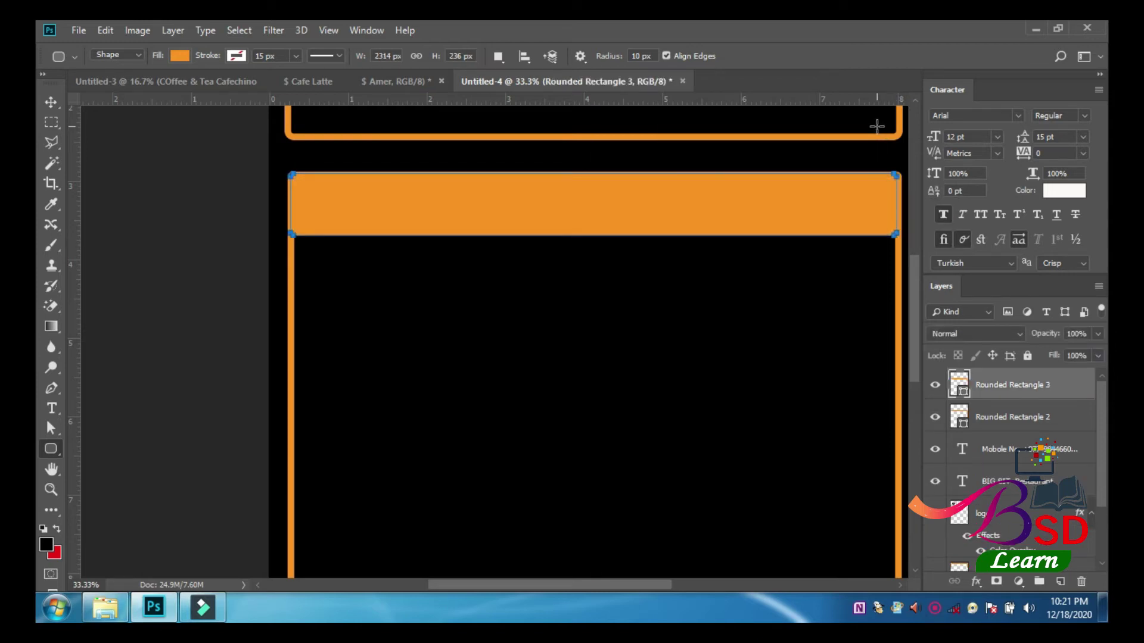
key("Return")
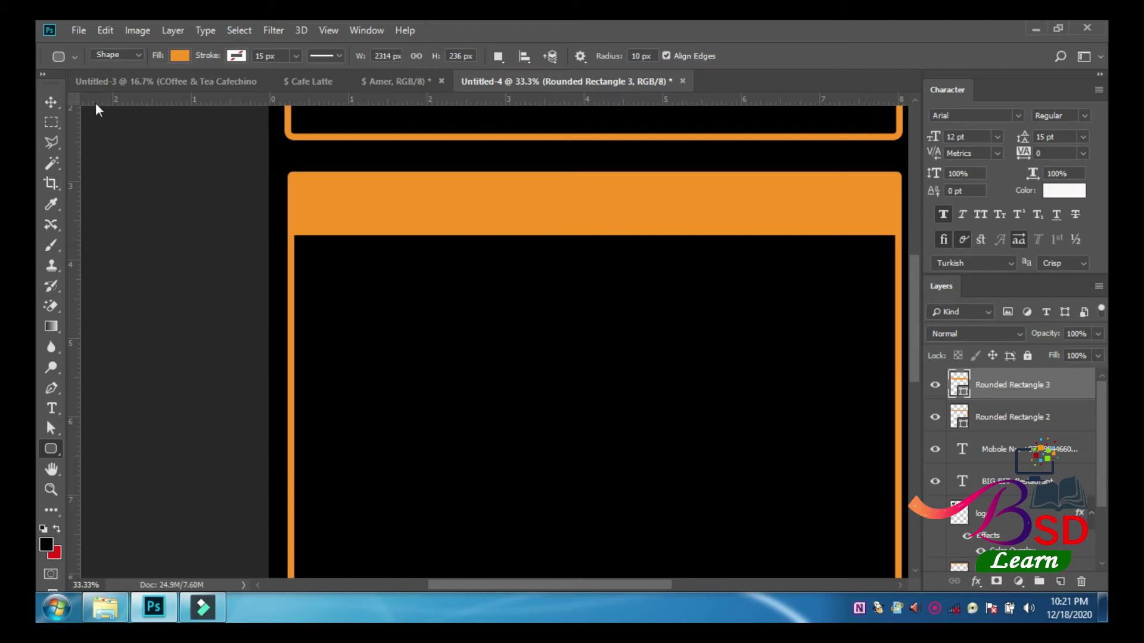
left_click(51, 101)
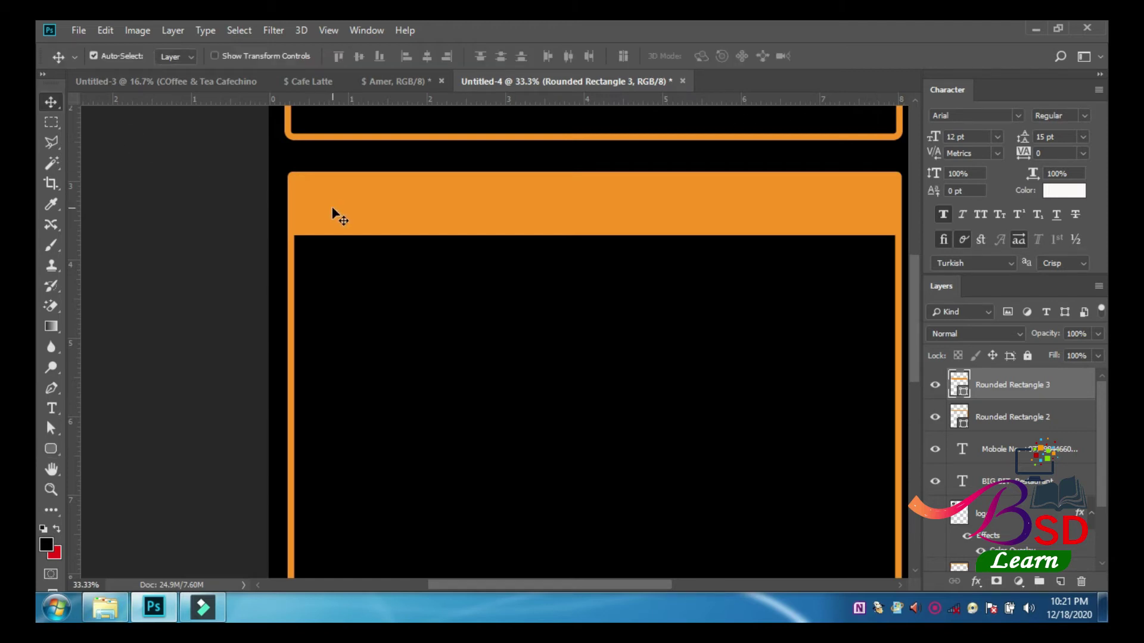
key("shift+Down")
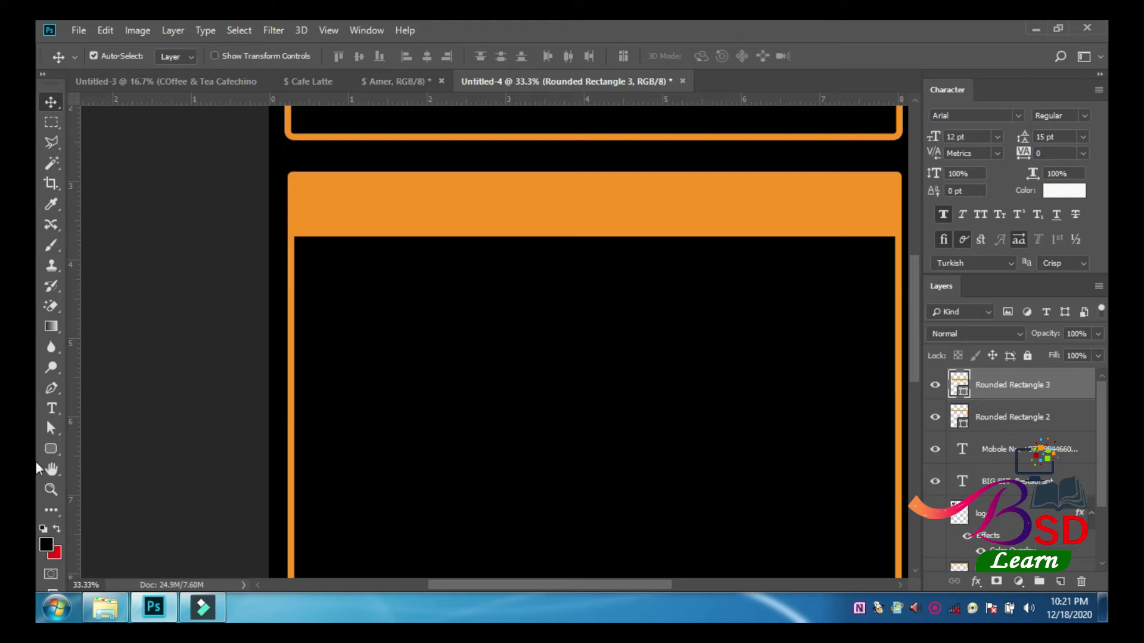
Step: Type the Menu Card heading inside the orange header strip
left_click(205, 331)
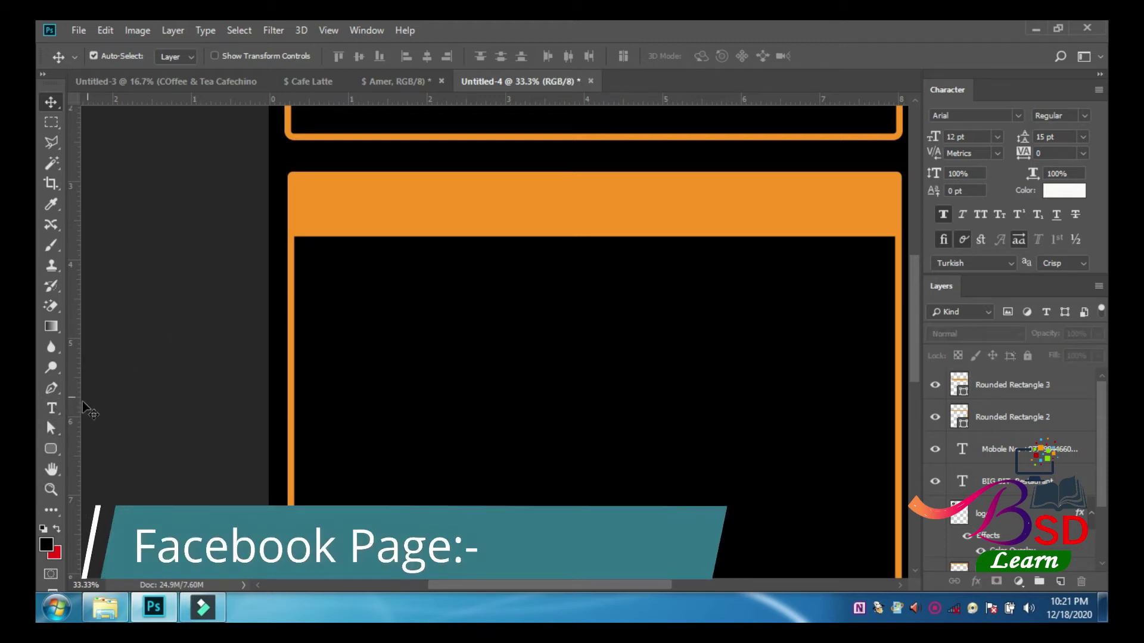
left_click(52, 409)
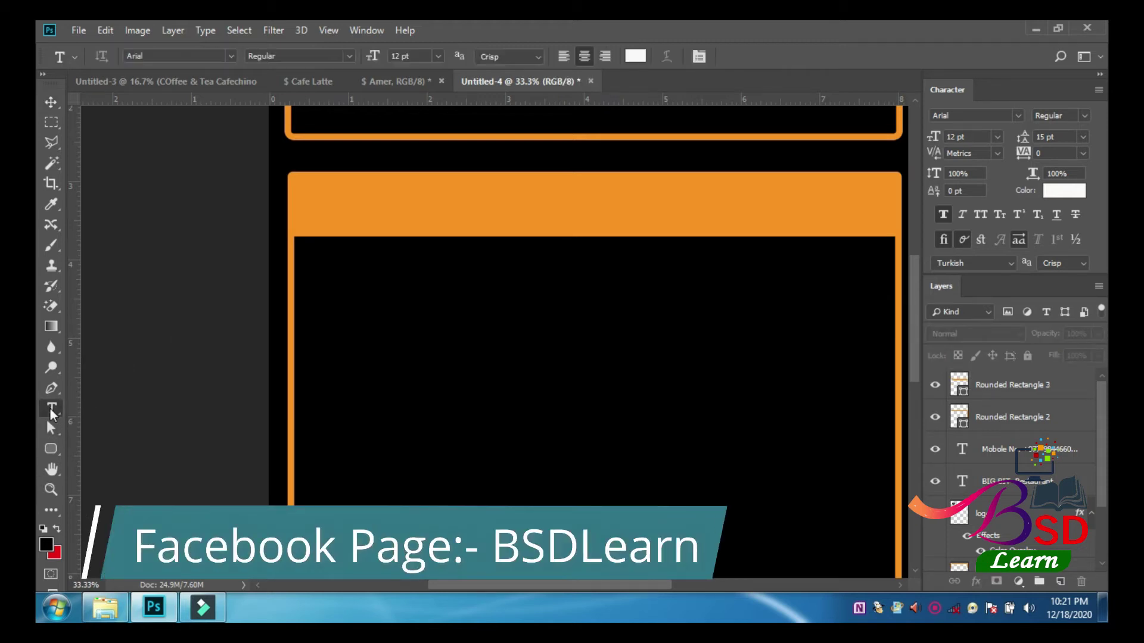
left_click(492, 206)
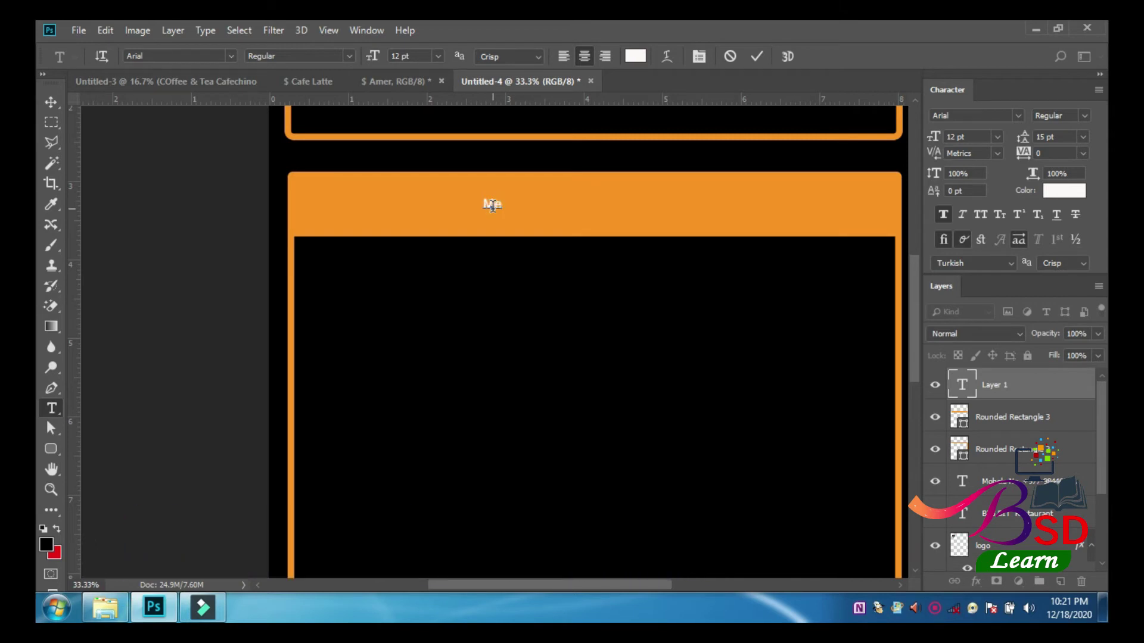
type("Menu")
type("Card")
left_click(50, 103)
left_click_drag(529, 211, 518, 208)
Step: Move Menu Card toward the header centre and set it to 40 pt
left_click(512, 210, "ctrl")
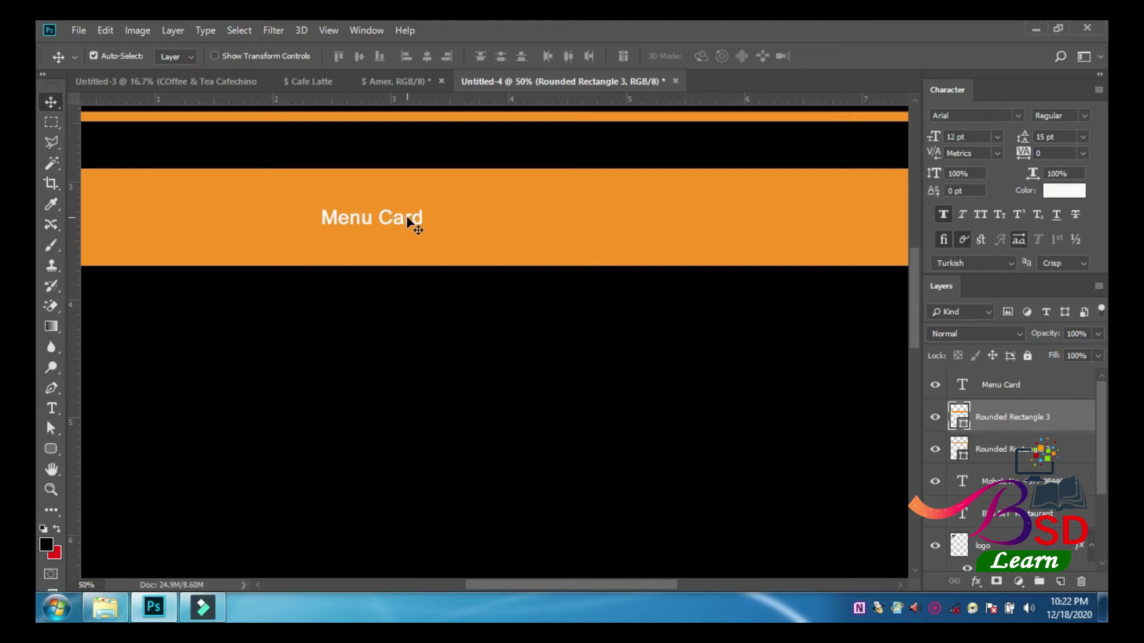
left_click_drag(410, 222, 501, 221)
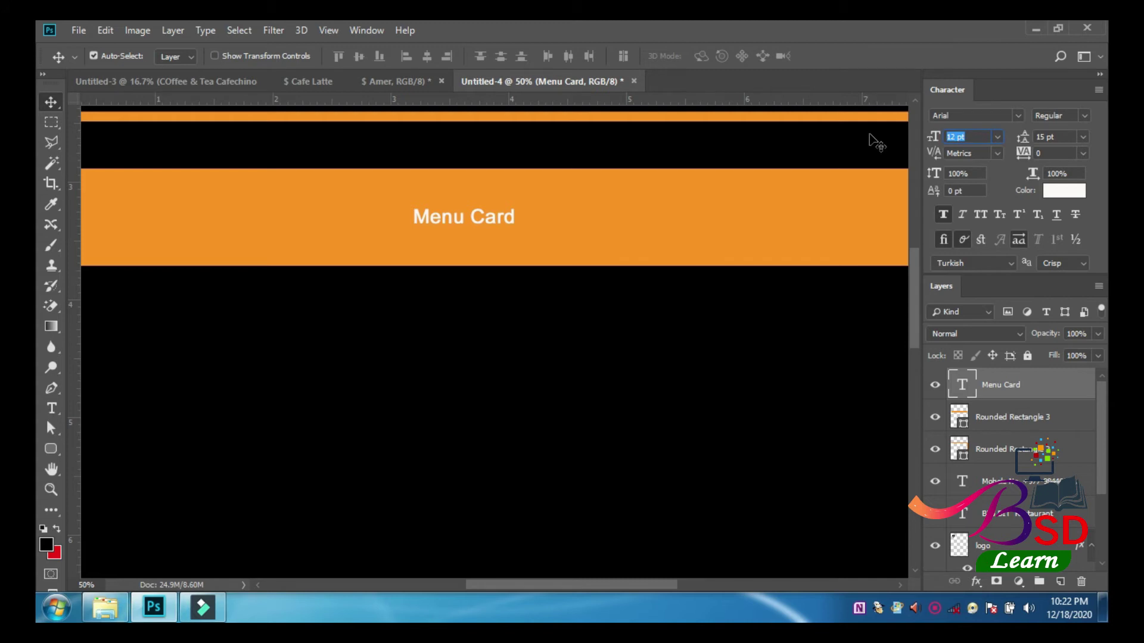
type("0")
key("Return")
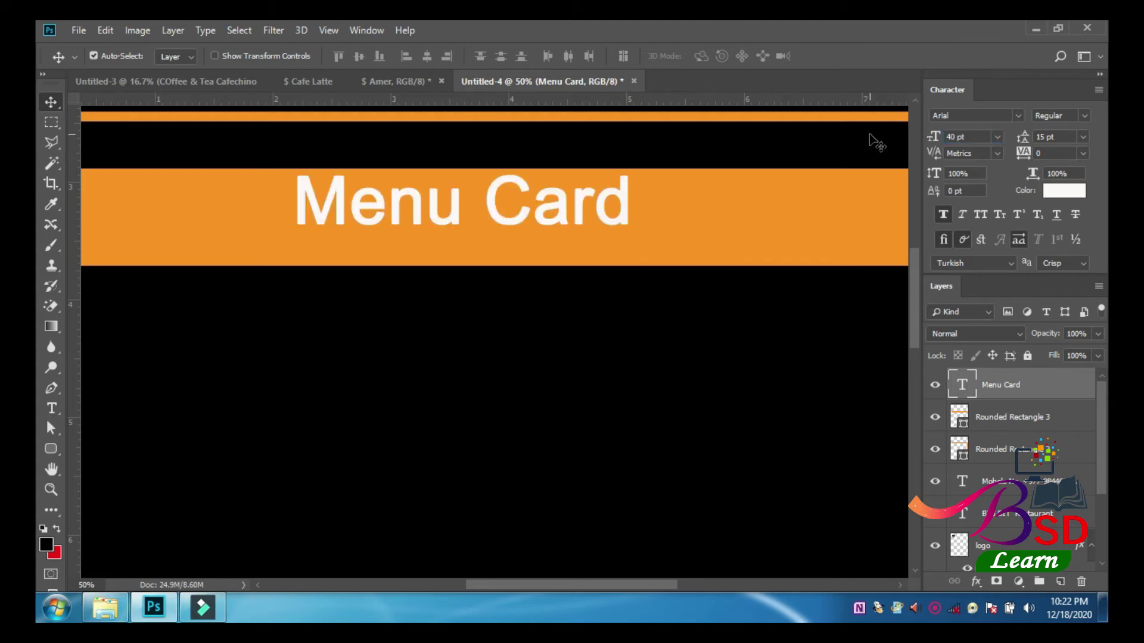
left_click(707, 254, "ctrl+alt")
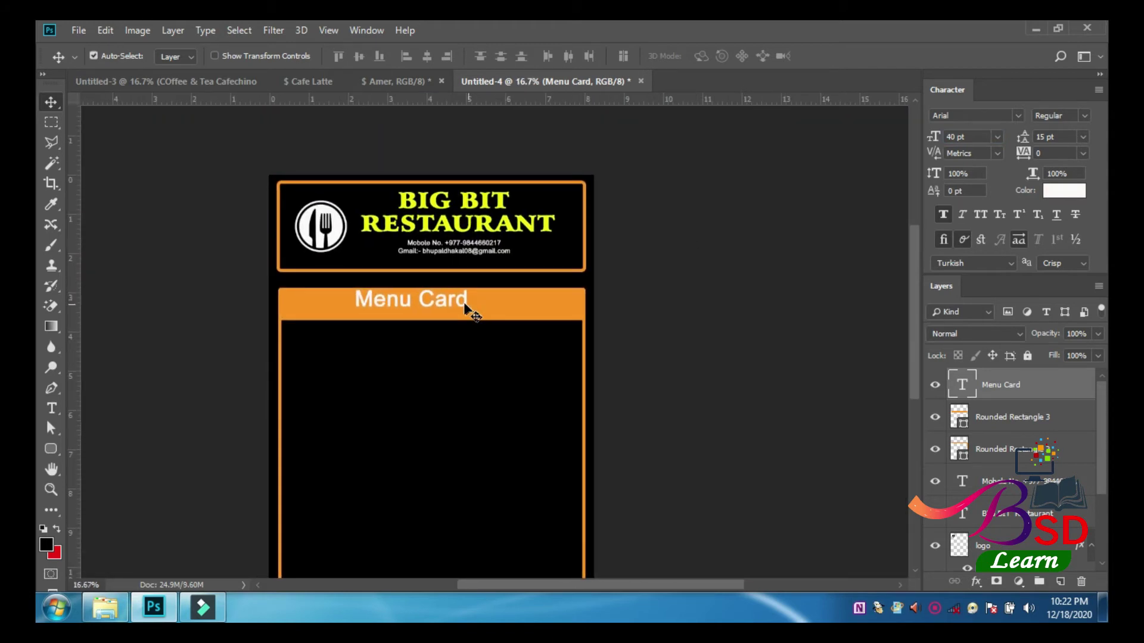
key("ctrl")
Step: Centre Menu Card horizontally on the whole card and move it slightly lower
key("ctrl+a")
left_click(429, 55)
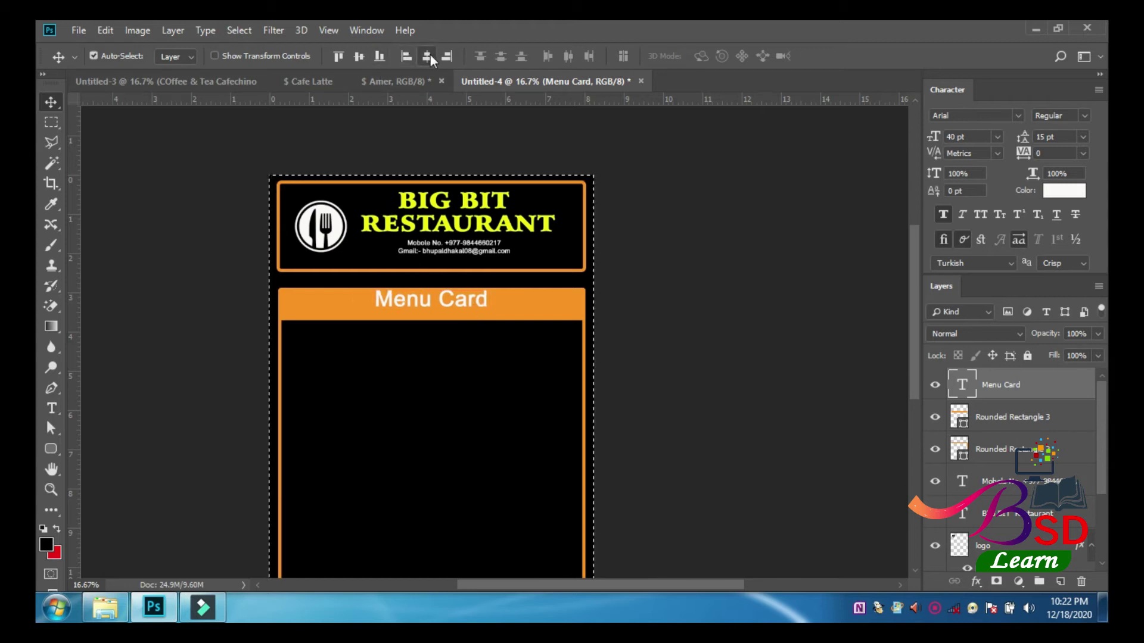
key("ctrl+d")
left_click(475, 302, "ctrl")
left_click_drag(501, 343, 547, 327)
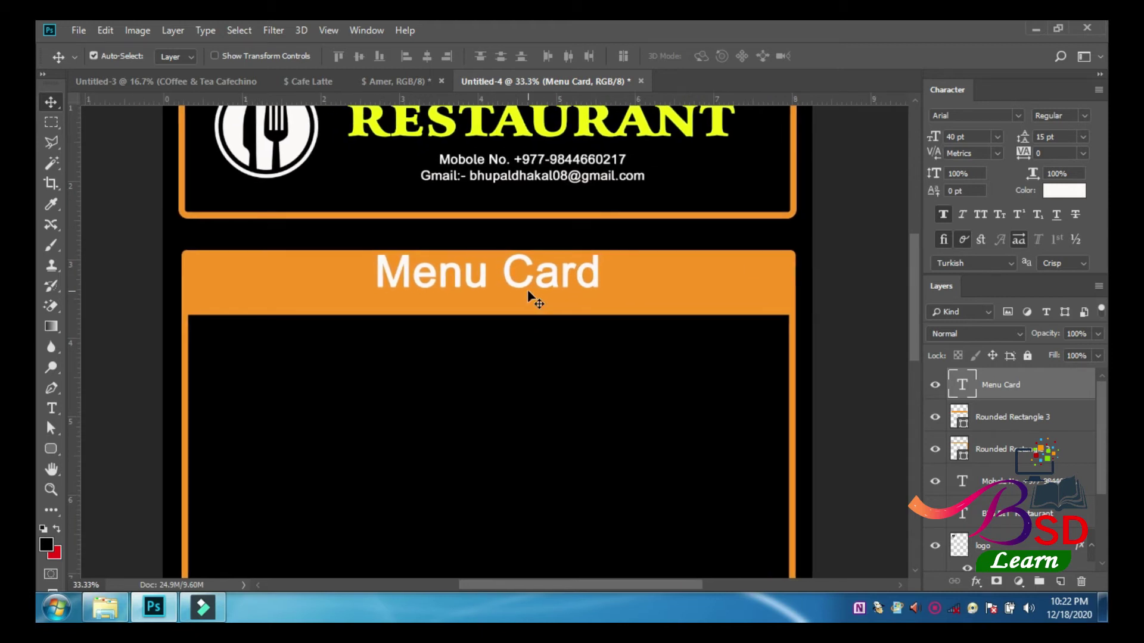
left_click_drag(521, 289, 520, 292)
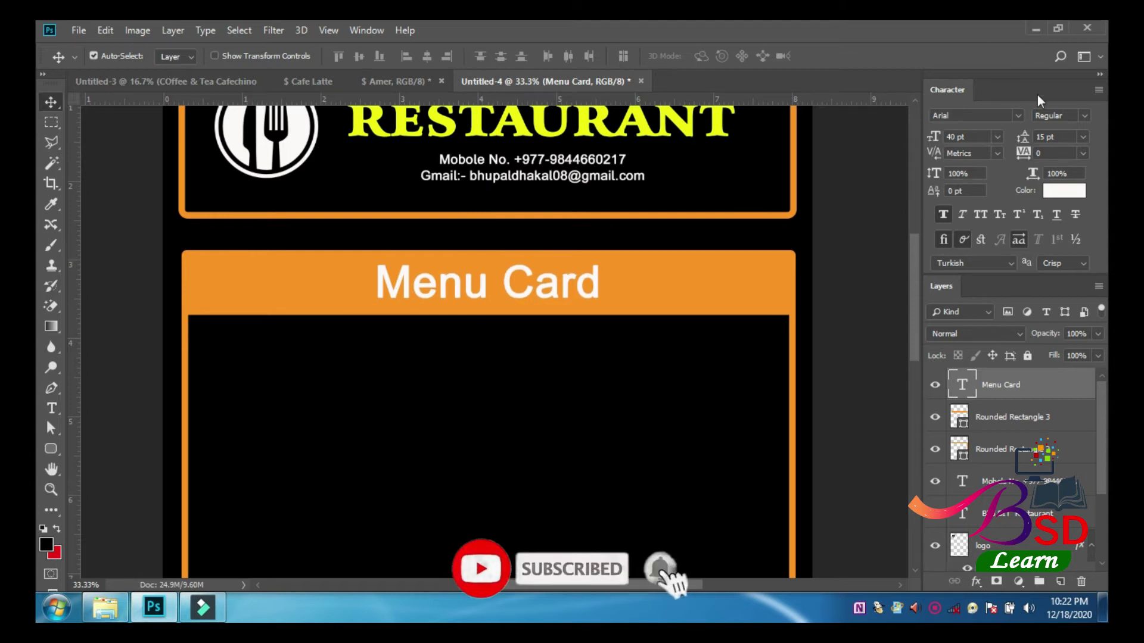
Step: Set the Menu Card heading to the Qilla font at 45 pt
left_click(1018, 116)
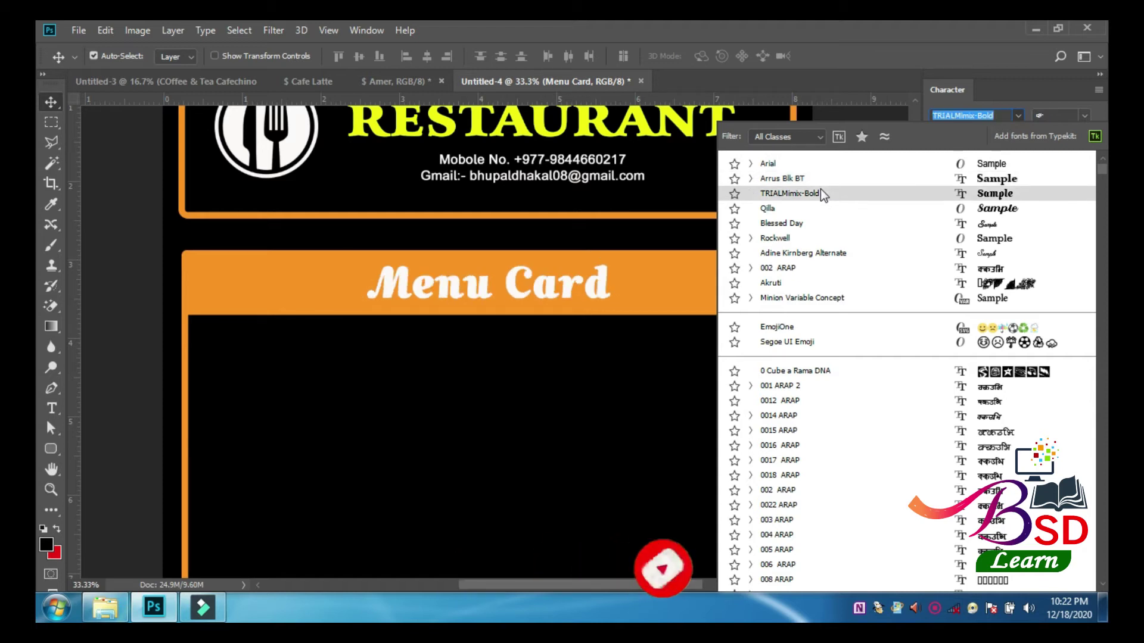
left_click(813, 207)
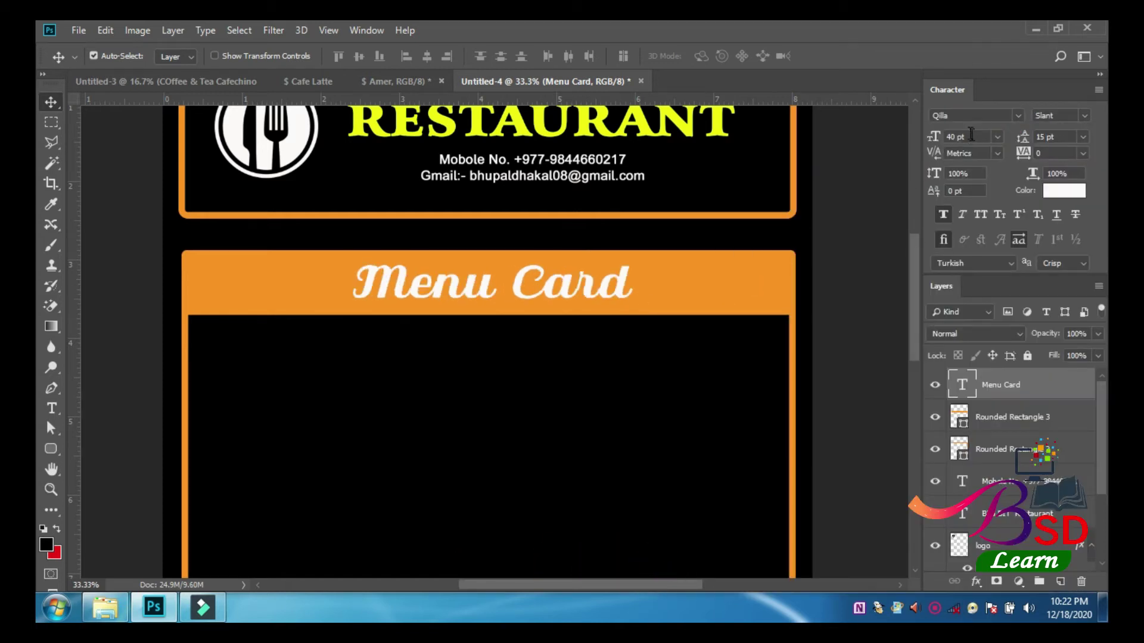
type("45")
key("Return")
Step: Colour the heading red (#fd0808) and reposition it on the orange bar
left_click(1065, 192)
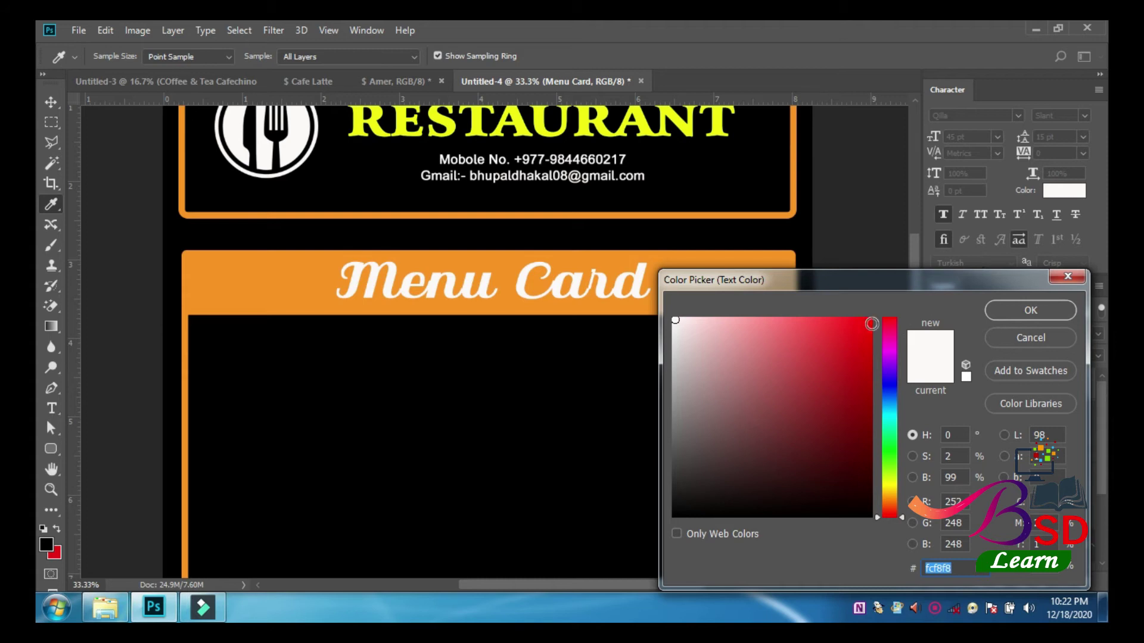
left_click(866, 321)
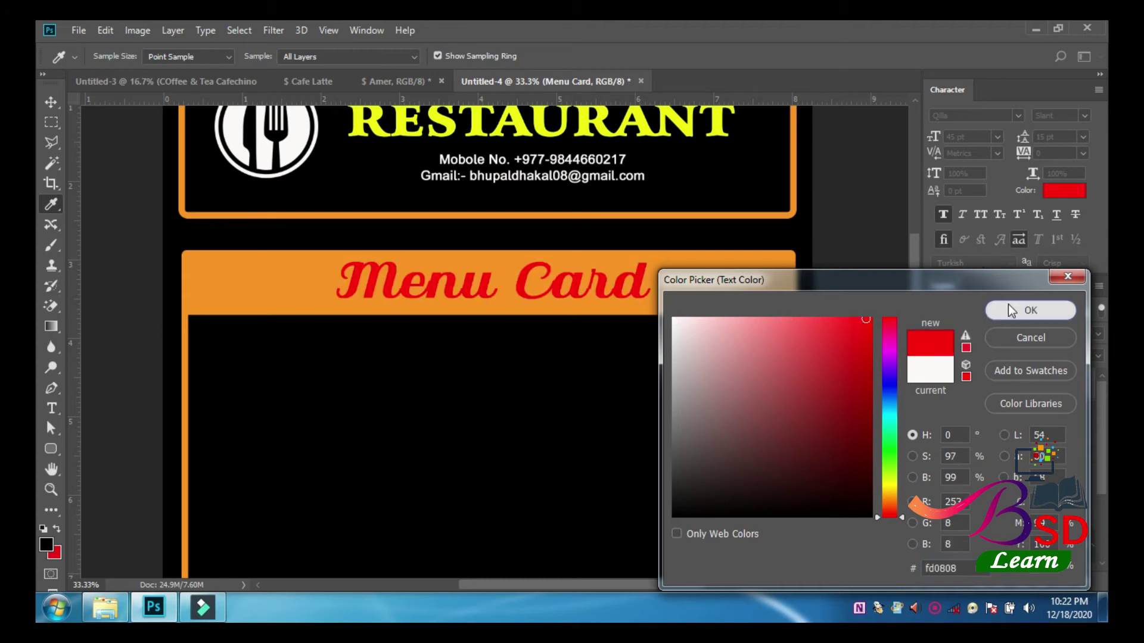
left_click(1011, 310)
left_click_drag(639, 289, 641, 286)
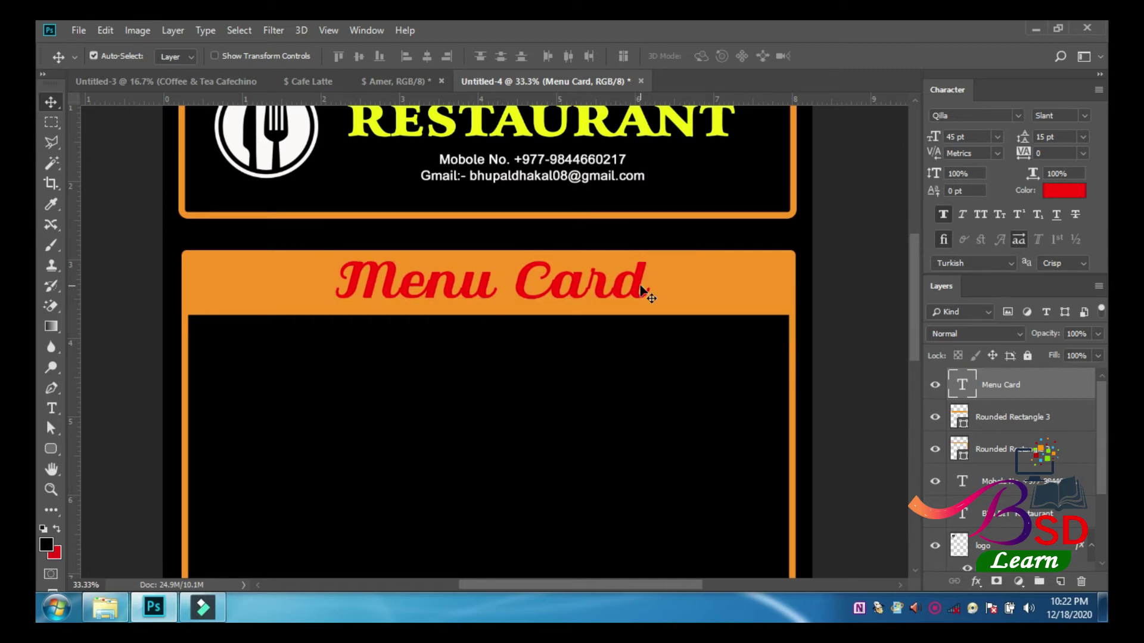
key("ctrl")
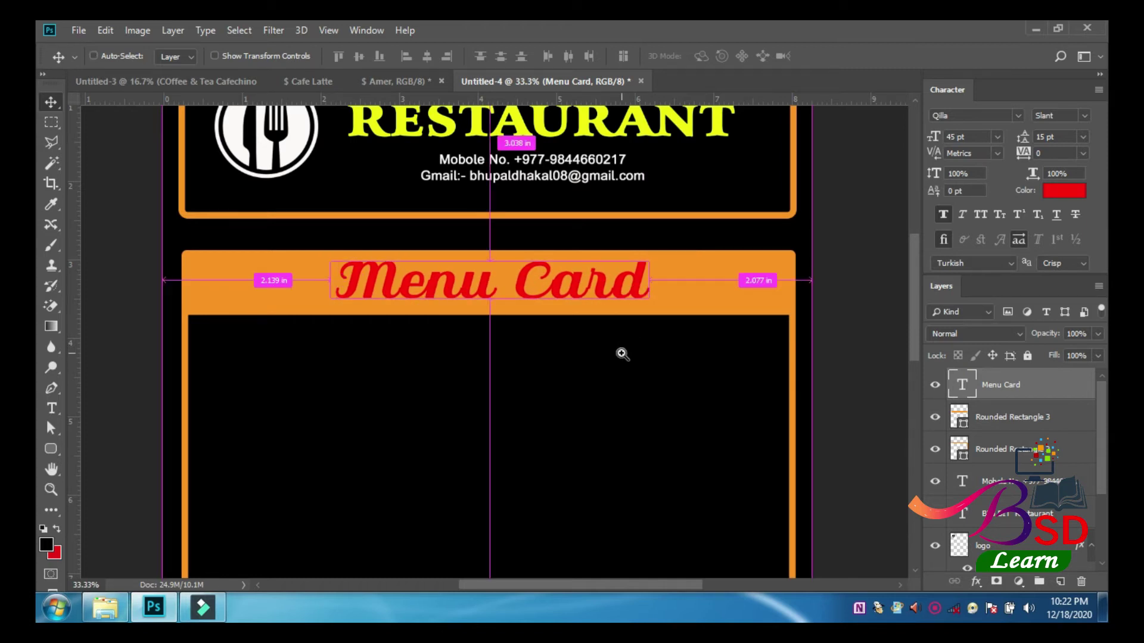
left_click(622, 354)
Step: Drag the Burger list layer from Untitled-3 into the Untitled-4 menu card
scroll(677, 257, "down", 2)
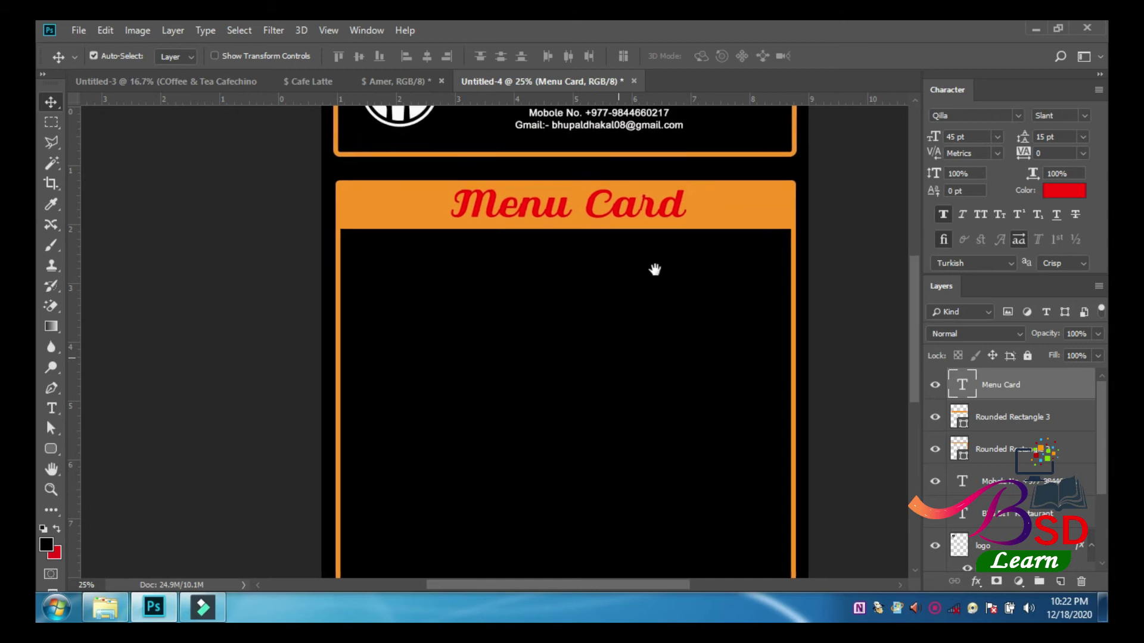
left_click(265, 80)
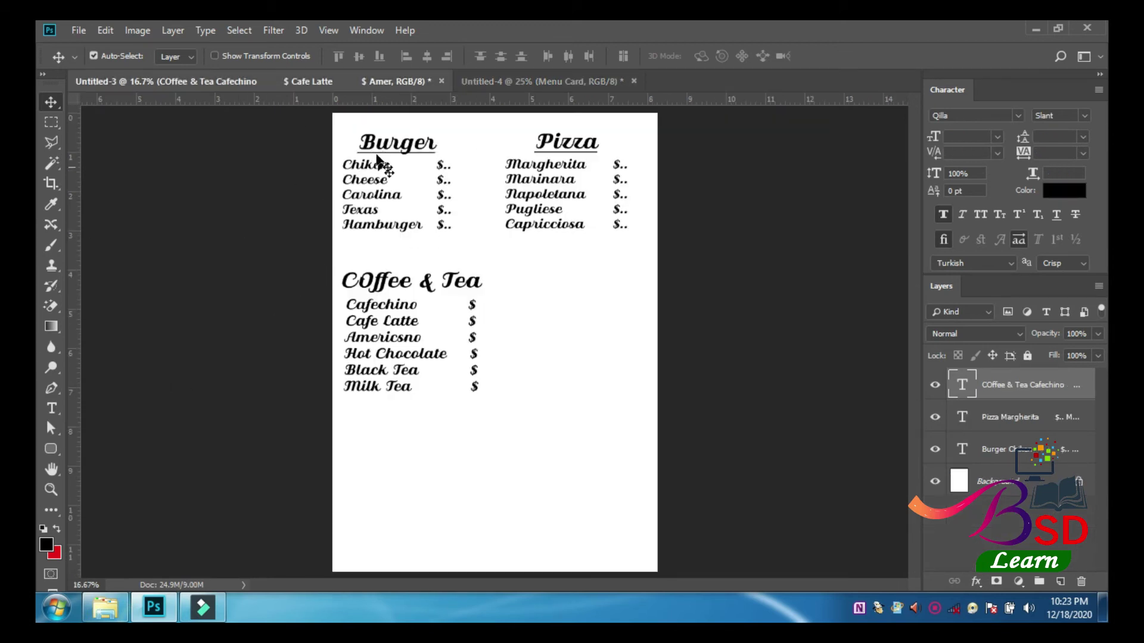
left_click_drag(382, 153, 514, 82)
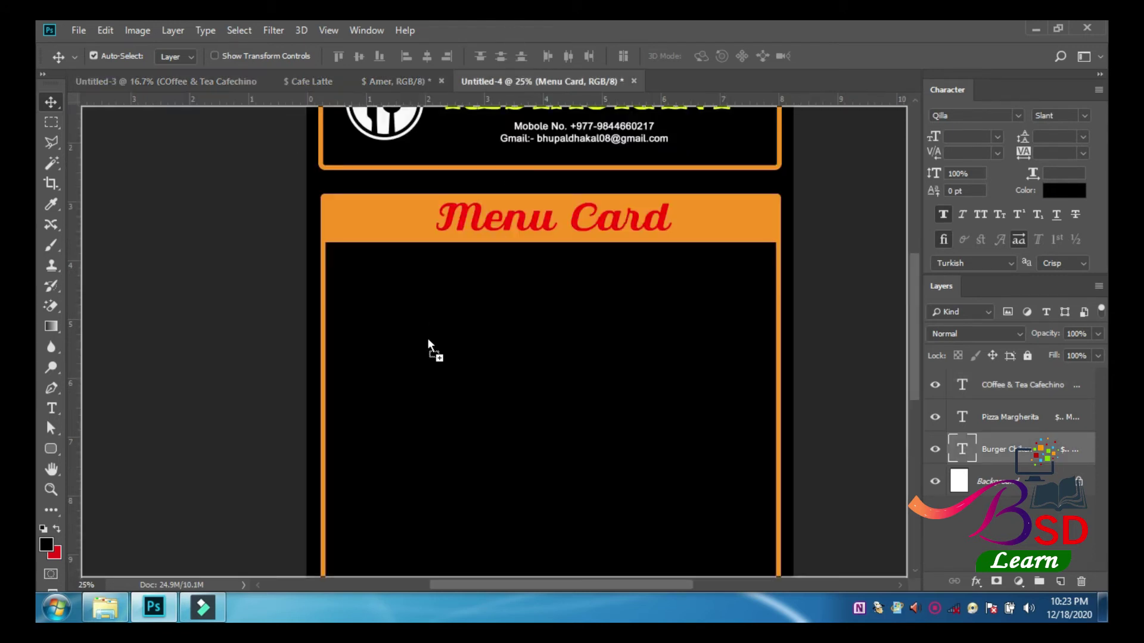
left_click_drag(514, 82, 429, 358)
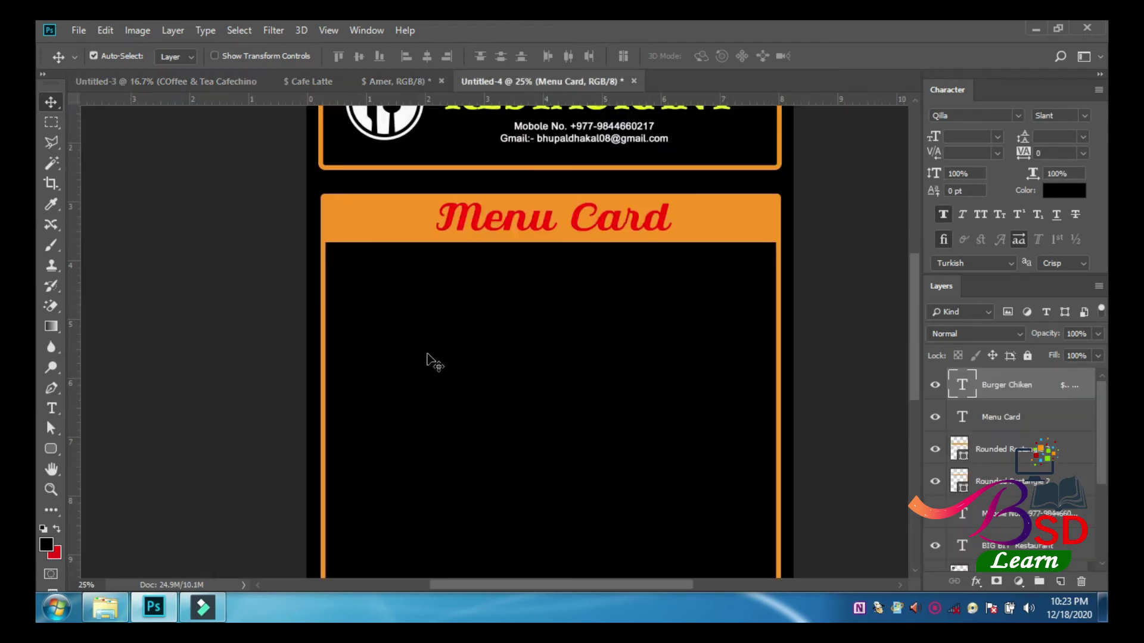
left_click(463, 342, "ctrl+alt")
left_click_drag(498, 383, 383, 375)
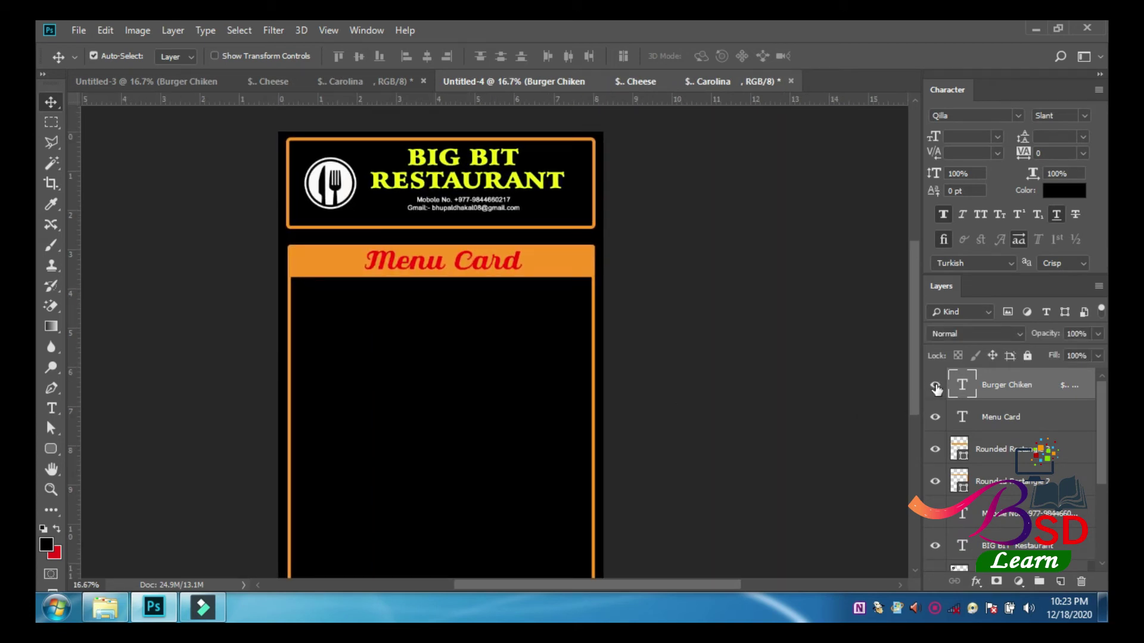
Step: Make the Burger list text white and shift it slightly left
key("ctrl+t")
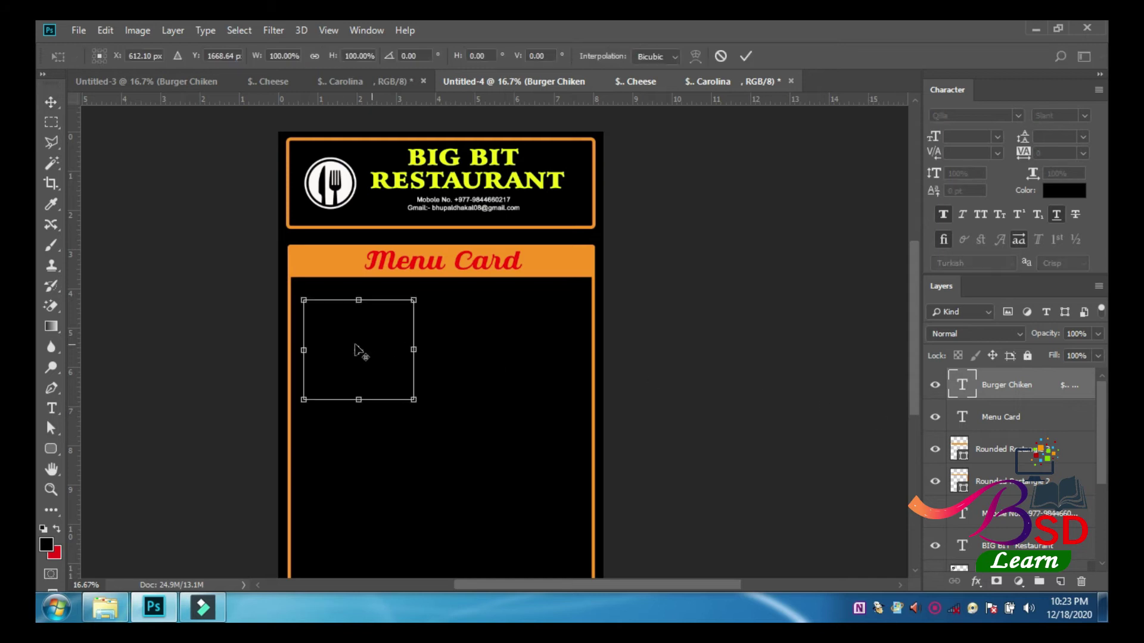
key("Escape")
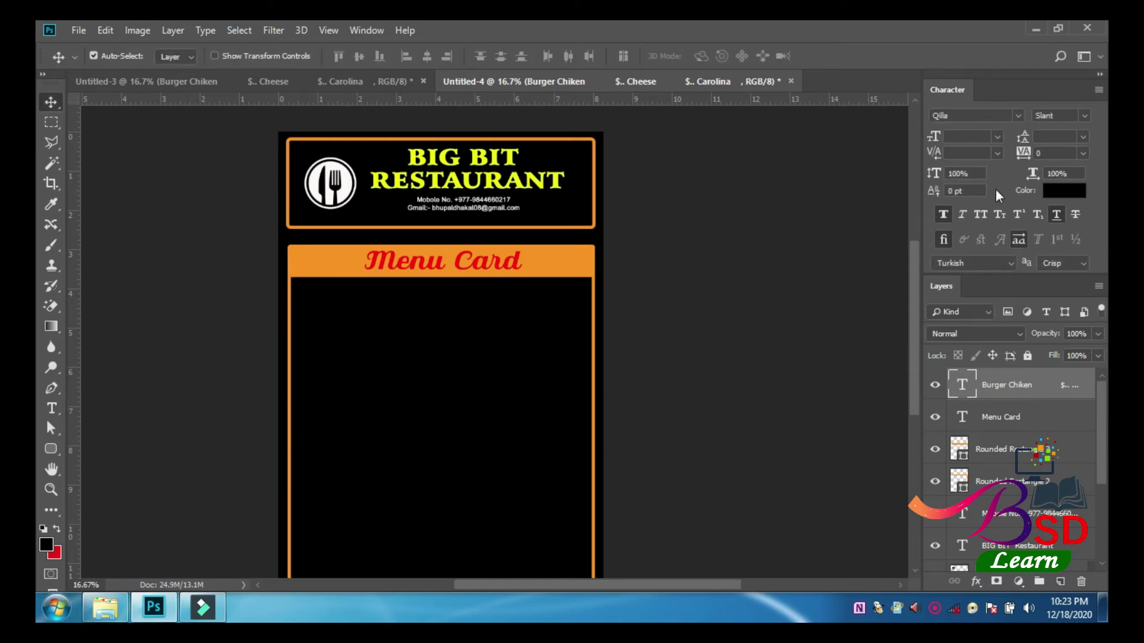
left_click(1054, 197)
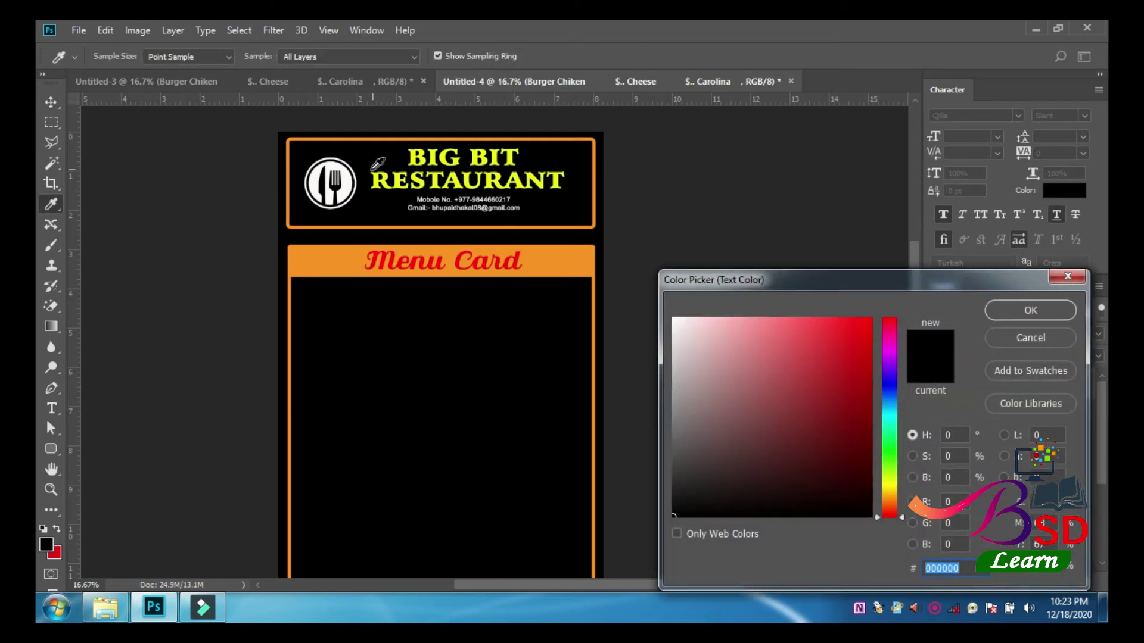
left_click(352, 178)
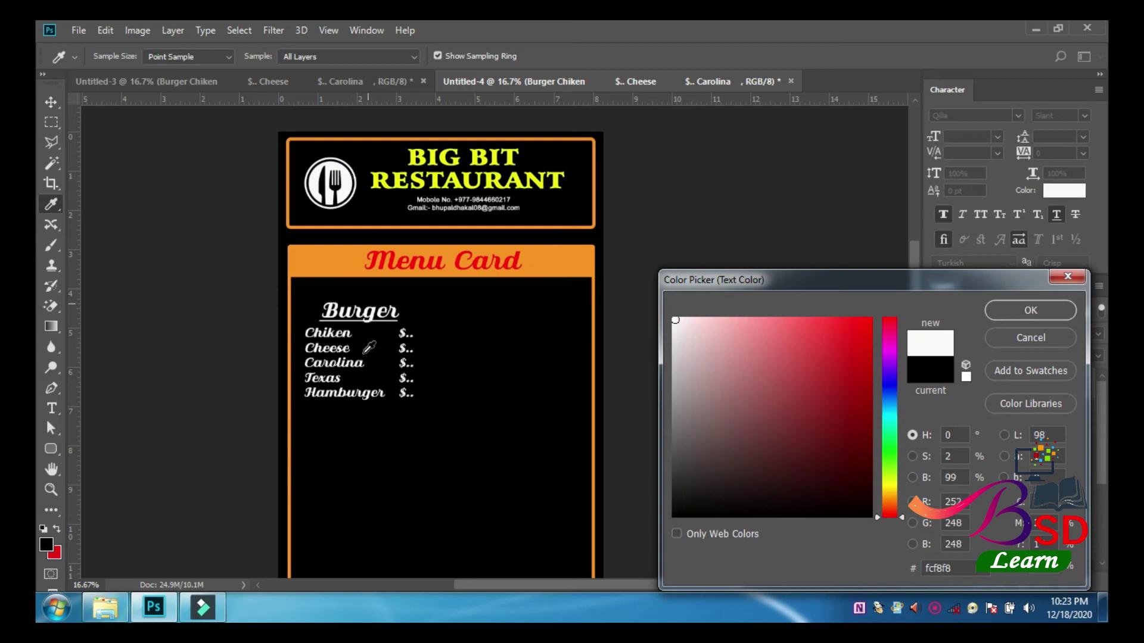
left_click(1046, 306)
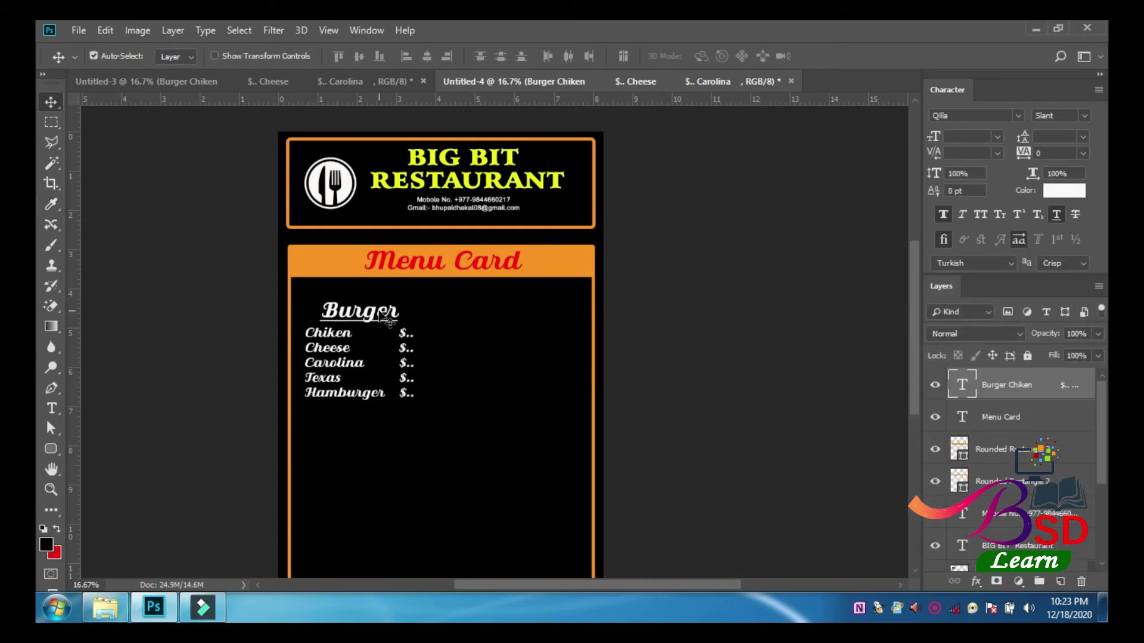
left_click_drag(381, 313, 377, 312)
left_click(221, 81)
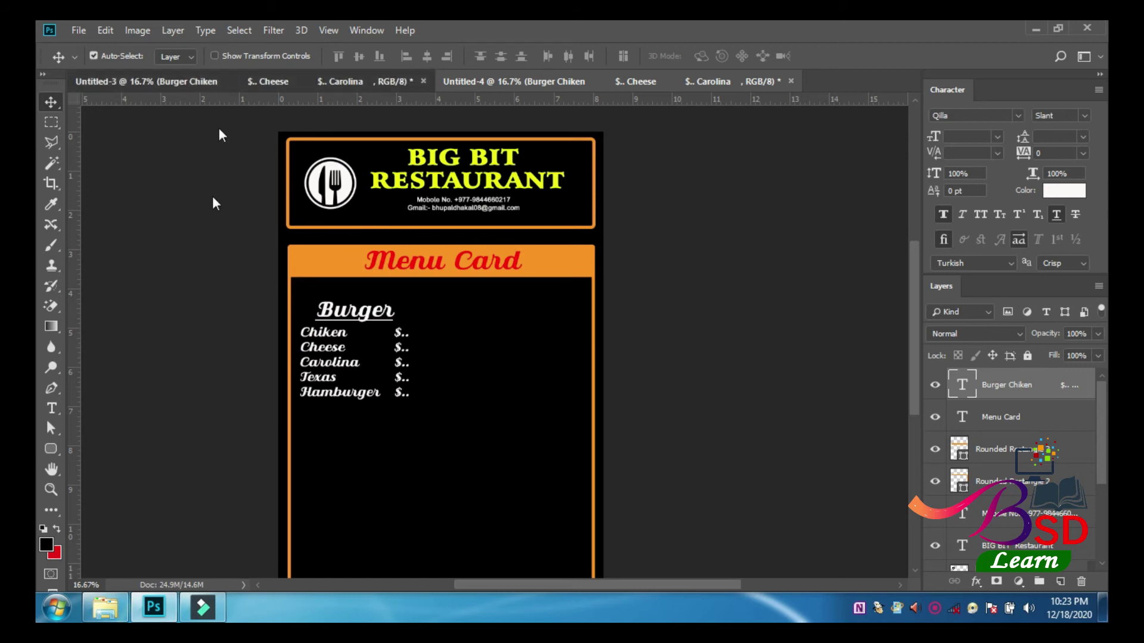
Step: Bring the Pizza list into the menu card and make its text white
mouse_move(557, 154)
left_mouse_down()
mouse_move(518, 76)
mouse_move(508, 351)
left_mouse_up()
left_click(1066, 192)
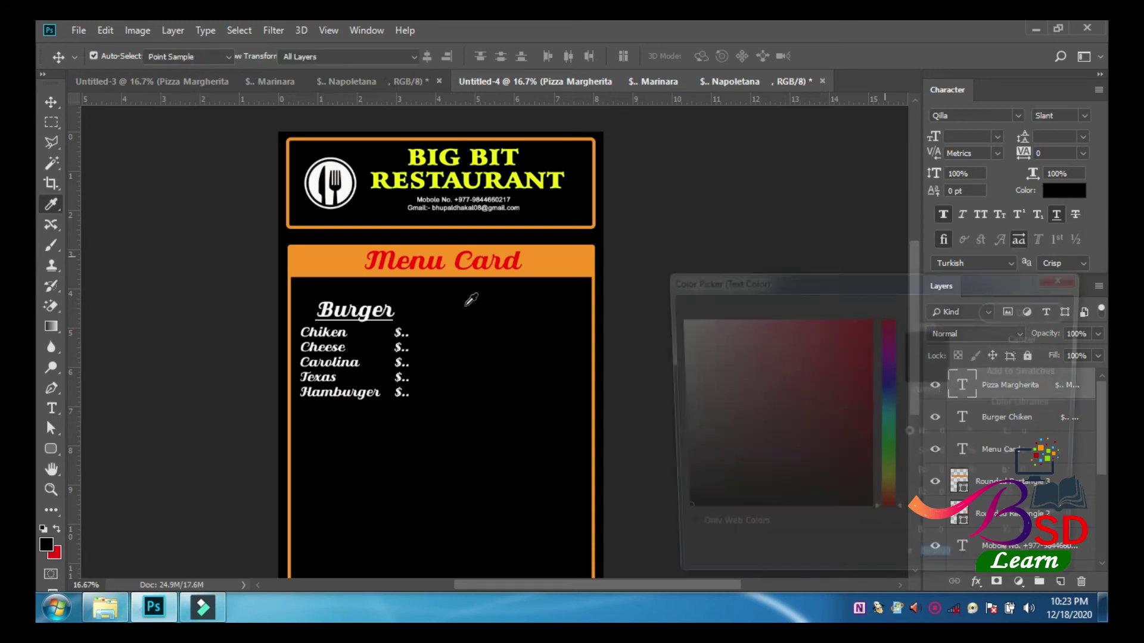
left_click(674, 320)
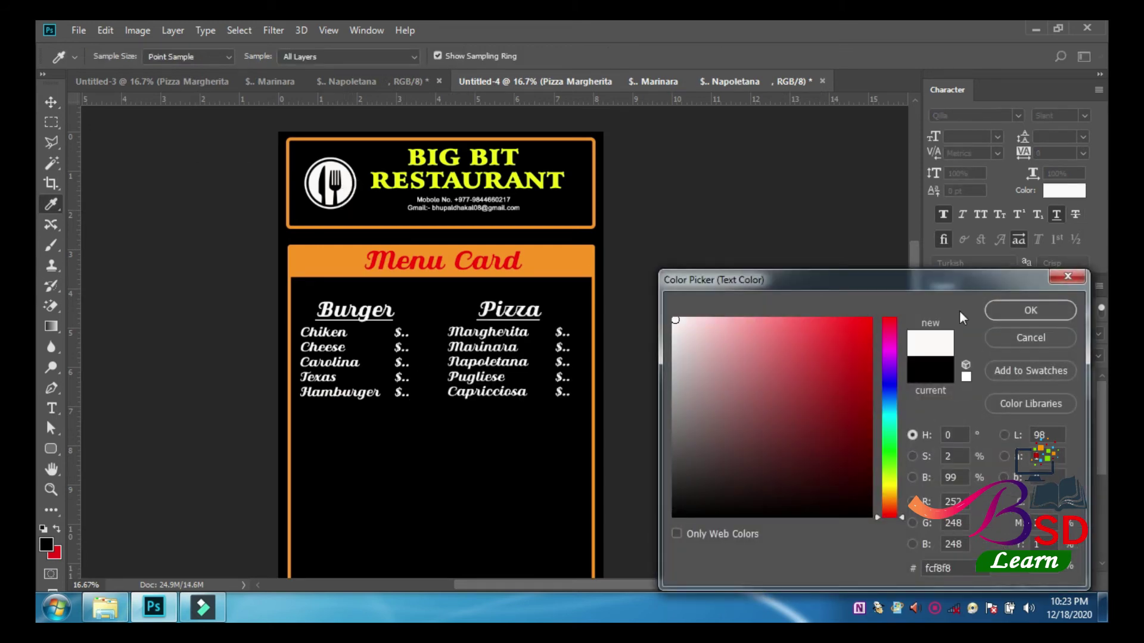
left_click(1030, 311)
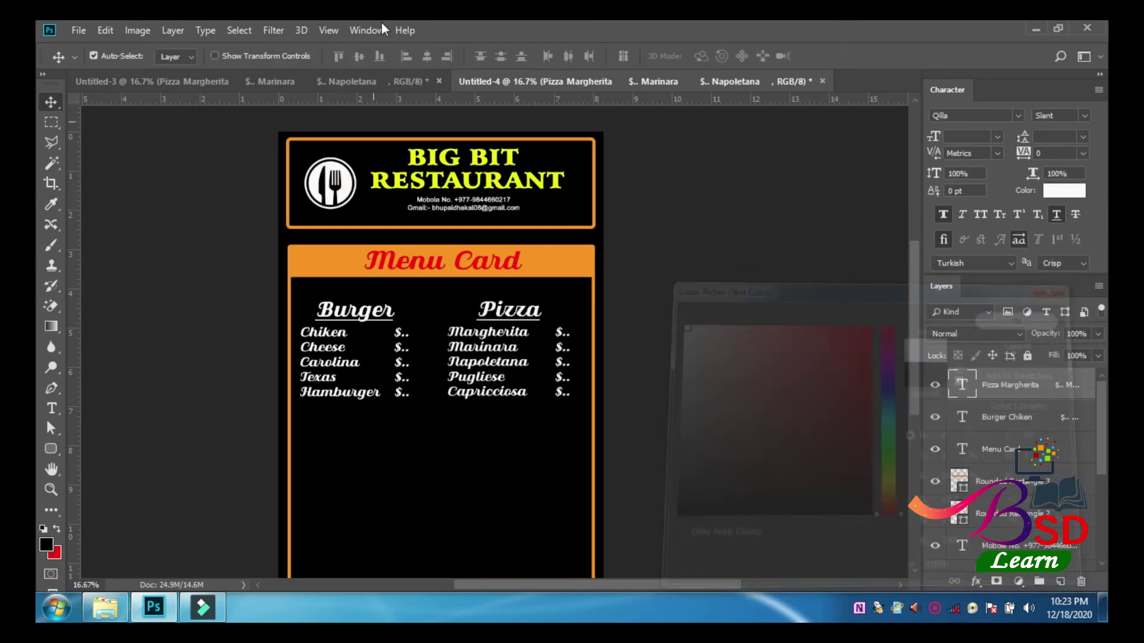
left_click(280, 81)
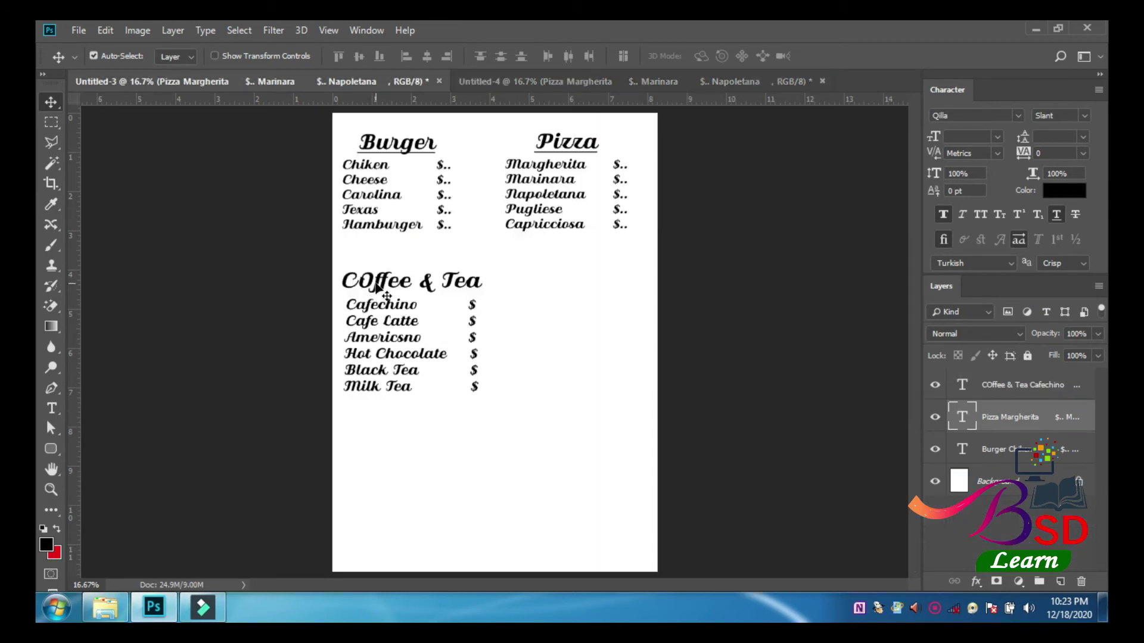
Step: Bring the Coffee & Tea list in below, colour it white, and zoom in
left_click_drag(377, 288, 624, 80)
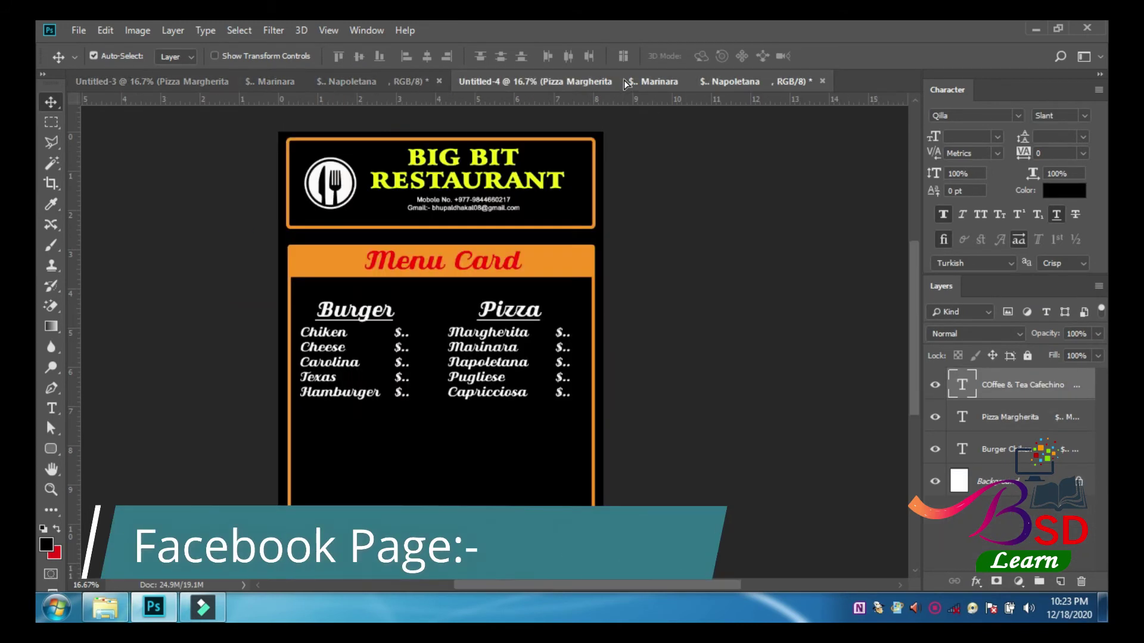
left_click_drag(624, 80, 427, 480)
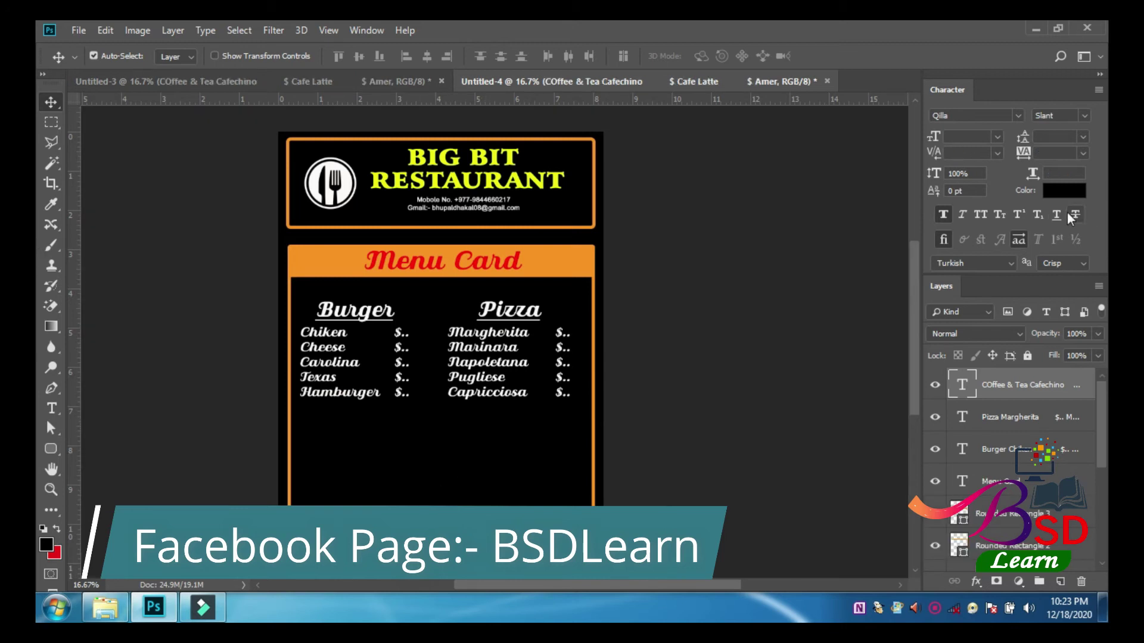
left_click(1064, 190)
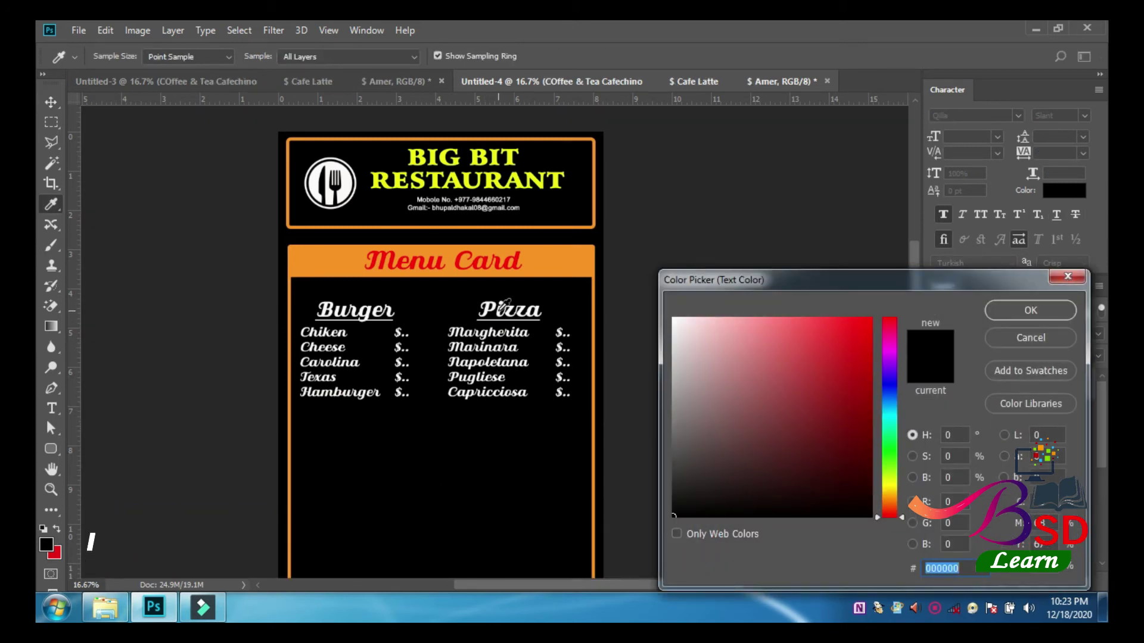
left_click(505, 302)
left_click(1034, 311)
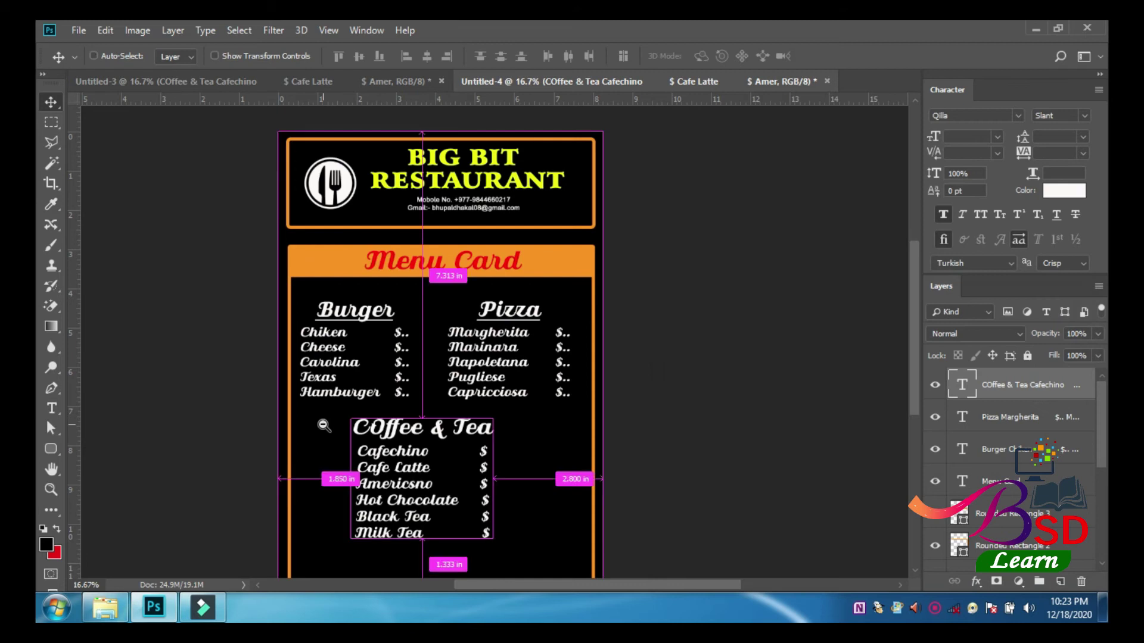
key("ctrl+minus")
key("ctrl+plus")
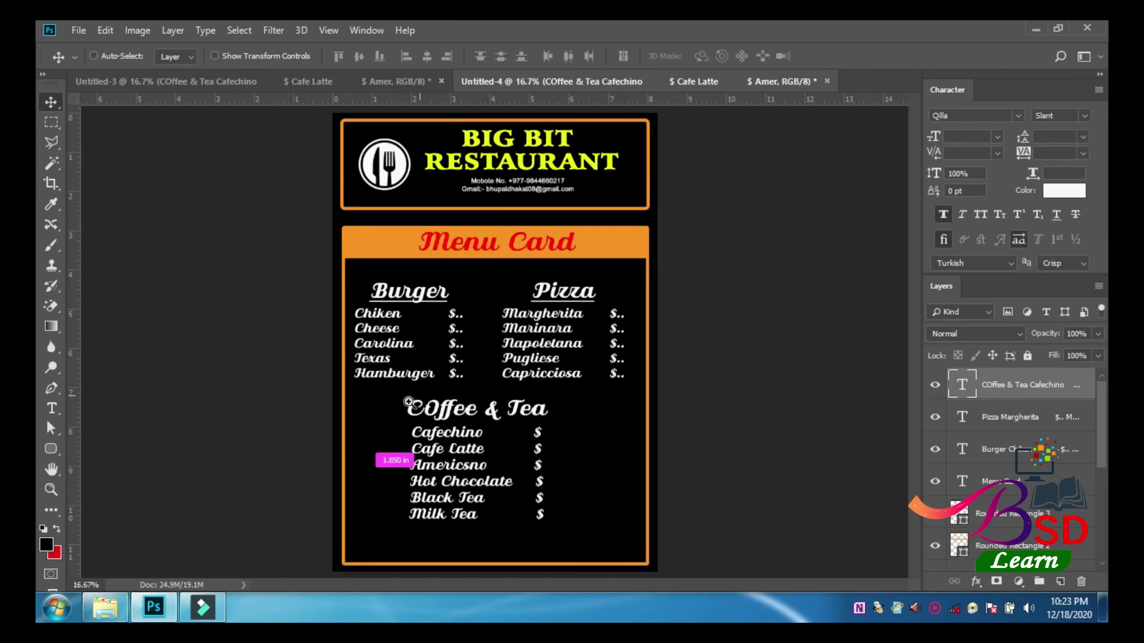
key("ctrl+plus")
key("ctrl+plus")
Step: Place the Coffee & Tea block under the Burger list and nudge the Burger list right
scroll(495, 279, "down", 3)
left_click_drag(404, 274, 308, 304)
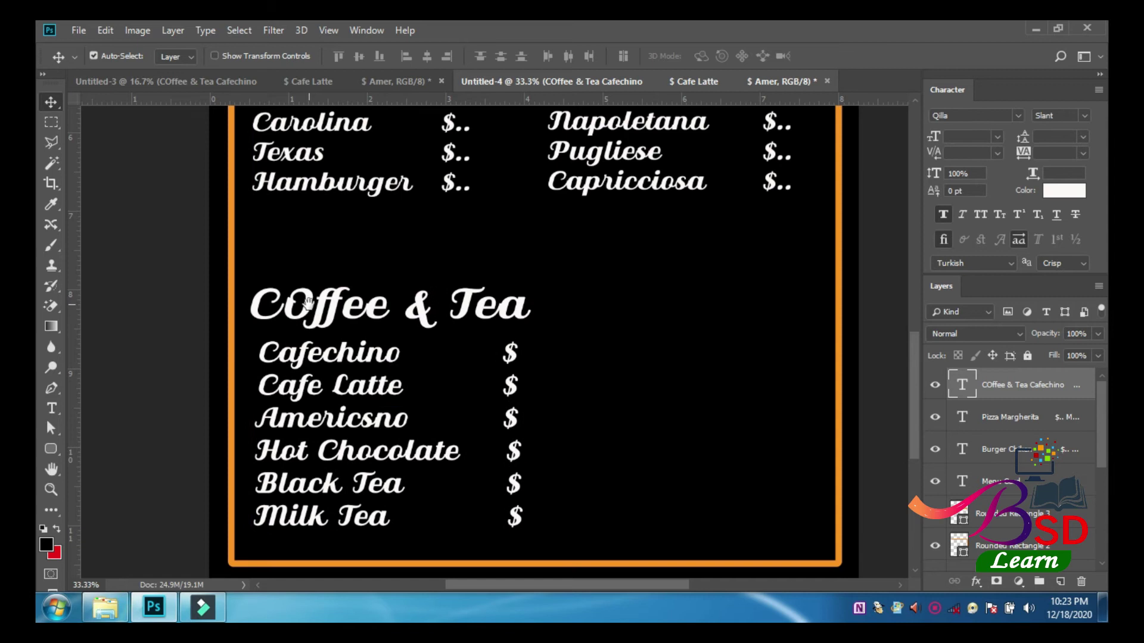
left_click_drag(336, 244, 340, 407)
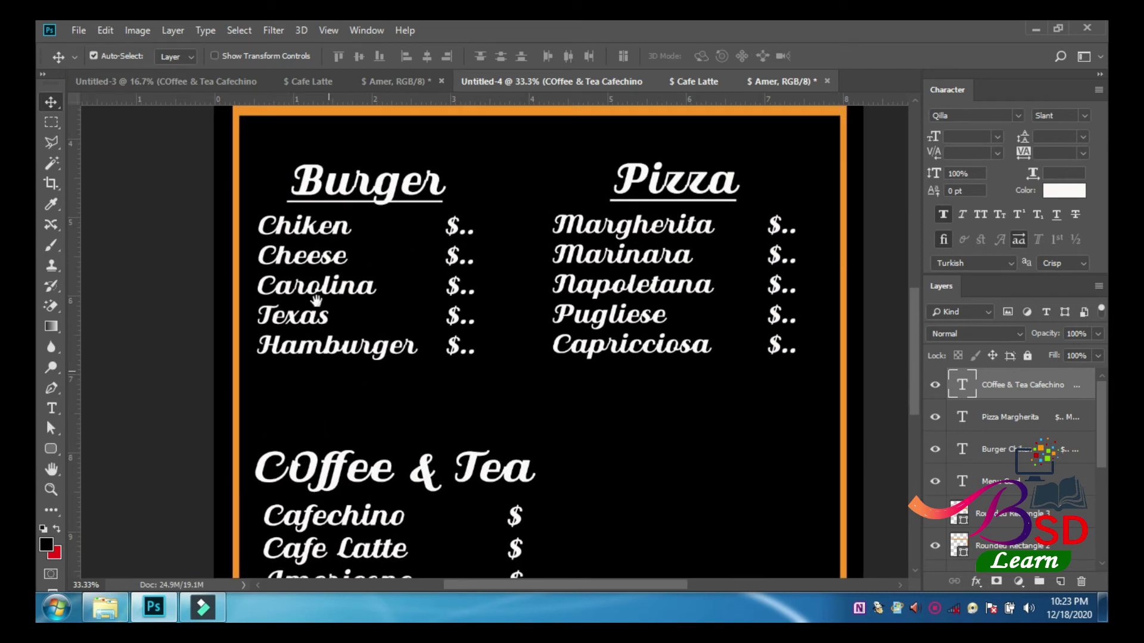
left_click_drag(327, 194, 331, 195)
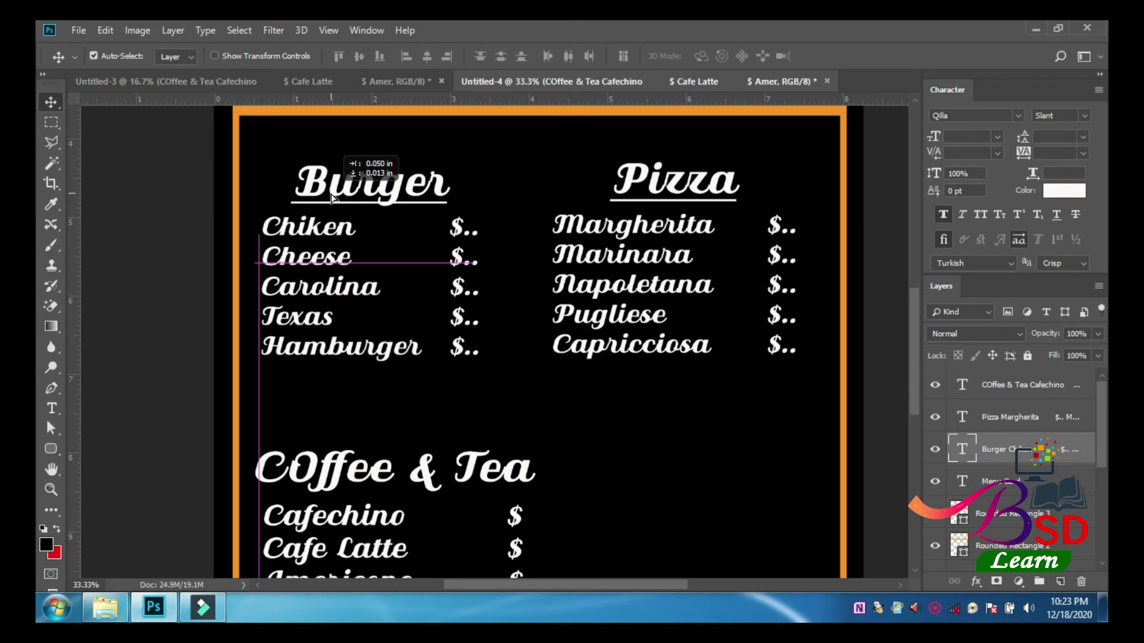
Step: Select the Coffee & Tea heading text and reduce it to 35 pt
left_click(51, 410)
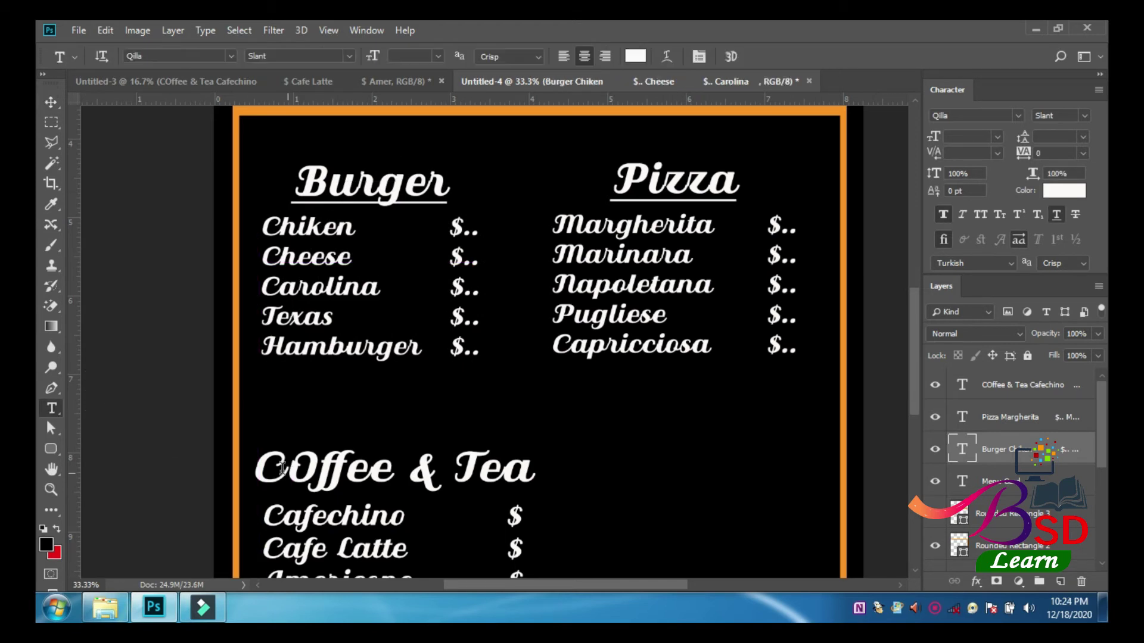
left_click(284, 471)
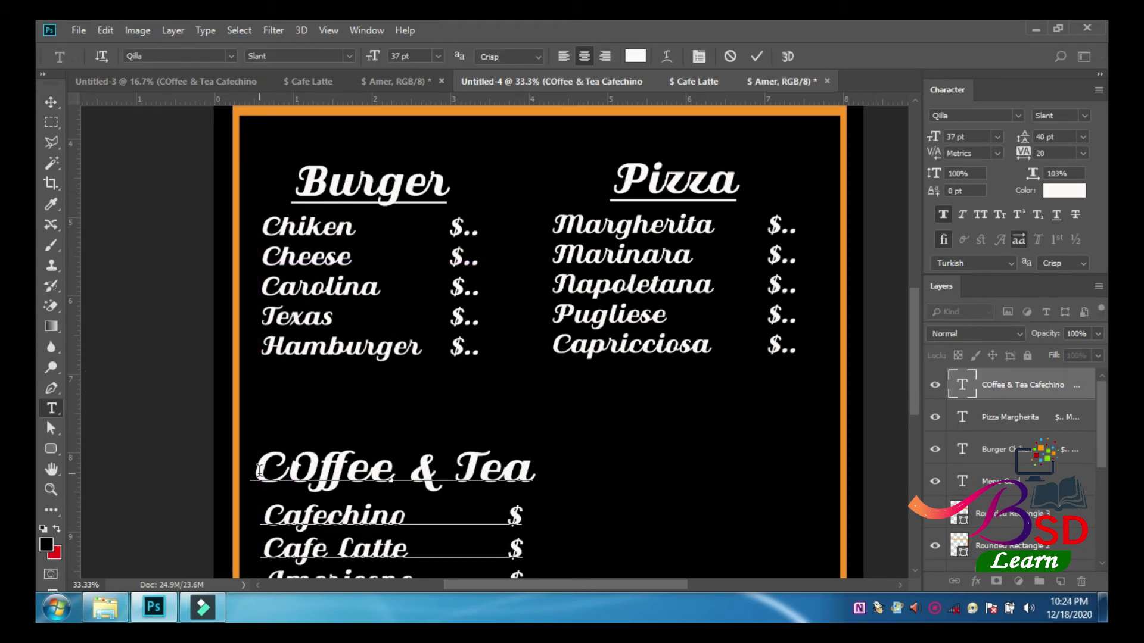
left_click_drag(252, 470, 535, 483)
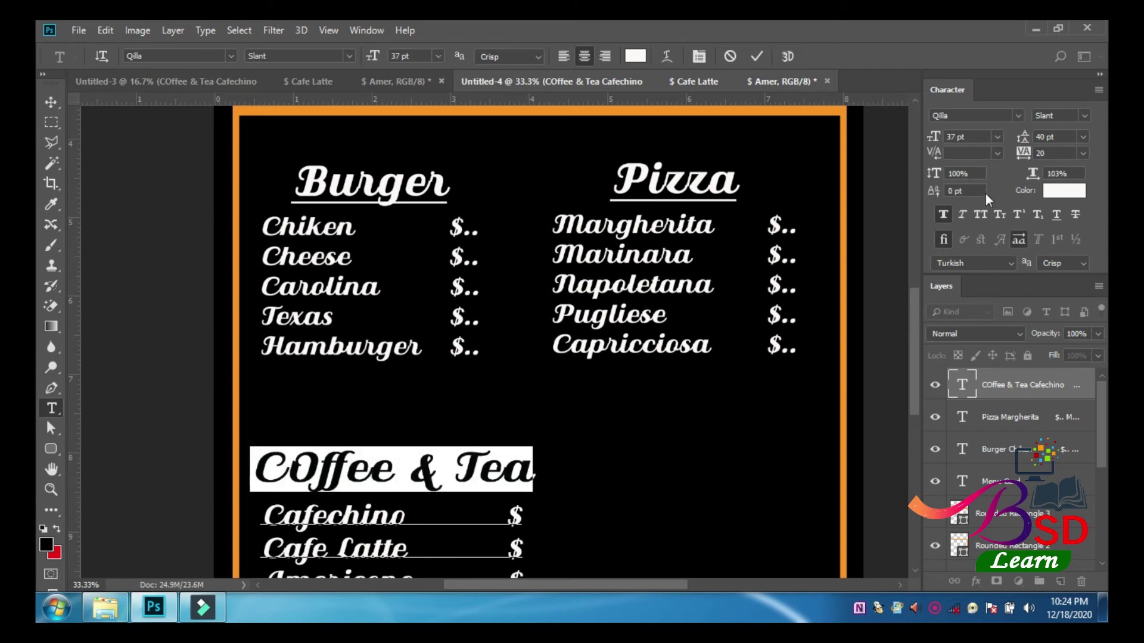
left_click(947, 140)
key("Down")
key("Down")
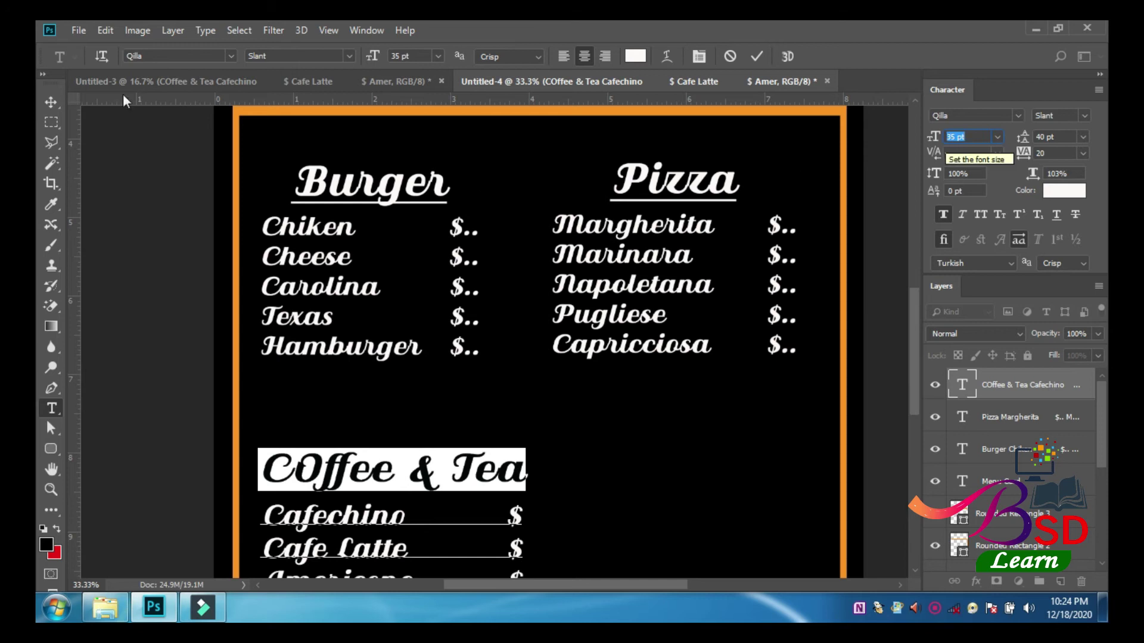
left_click(51, 102)
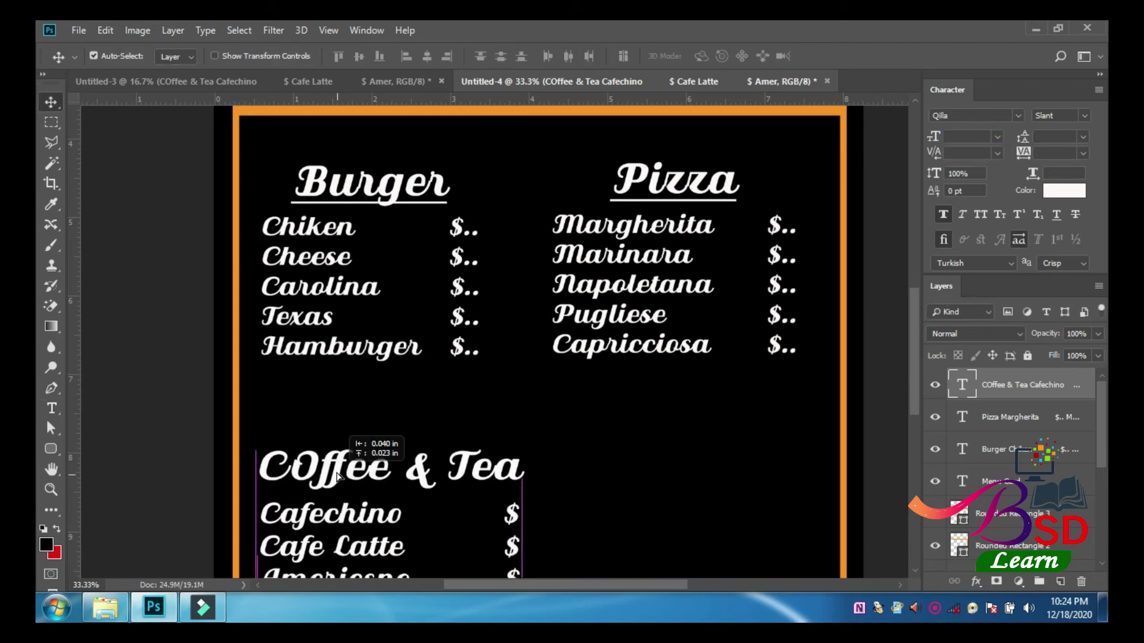
Step: Move the Coffee & Tea block up-left and the Burger block down into place
left_click_drag(343, 483, 341, 469)
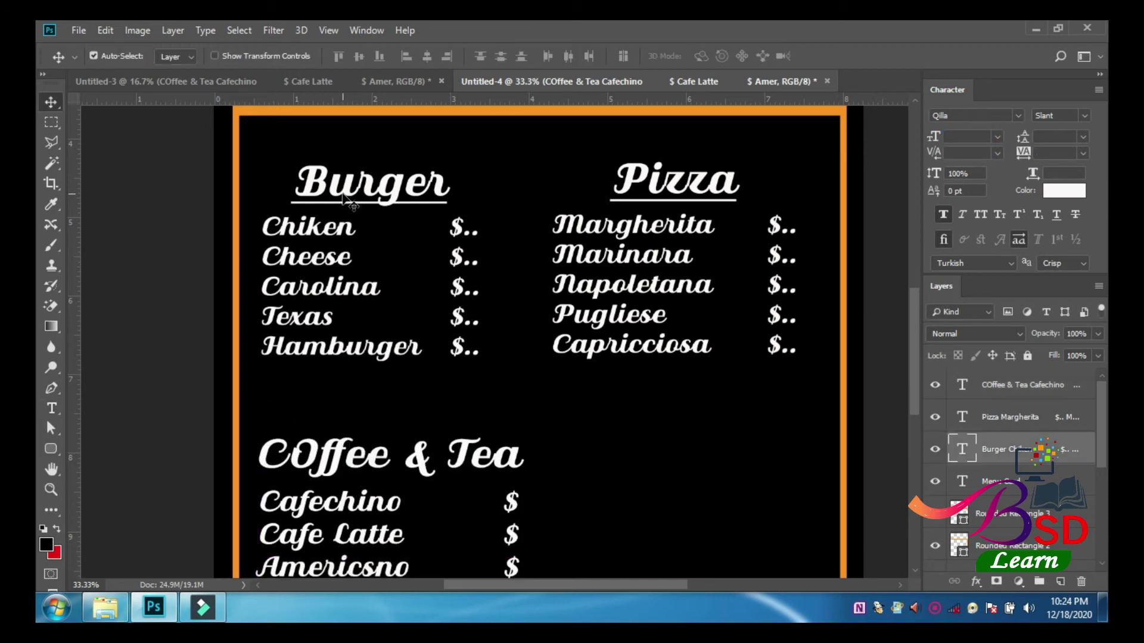
left_click_drag(346, 196, 344, 203)
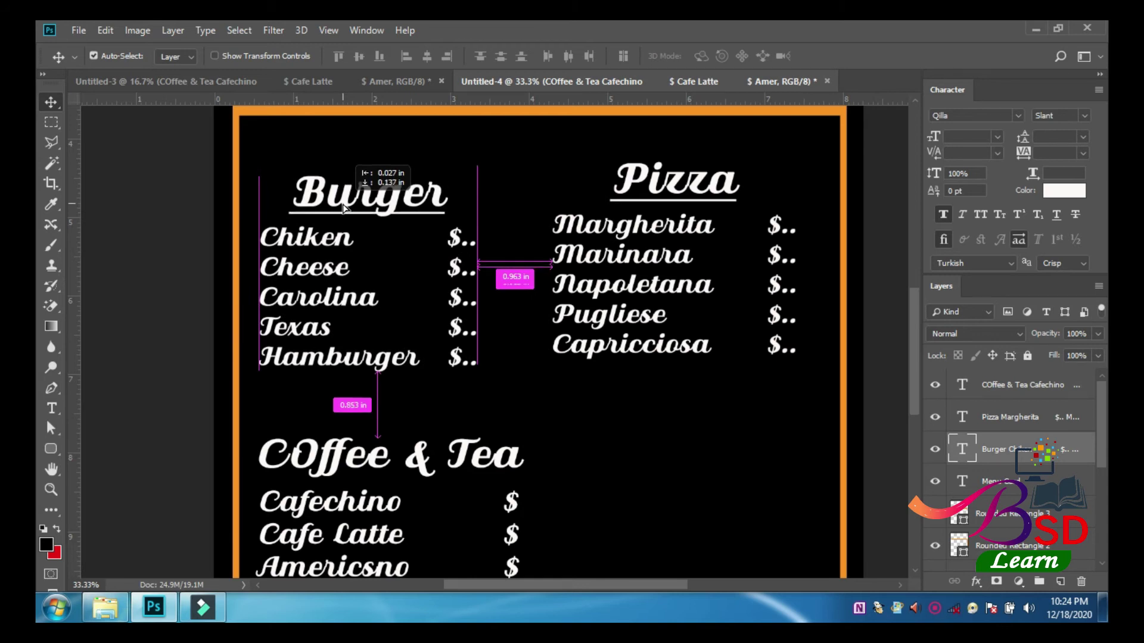
left_click_drag(344, 203, 344, 207)
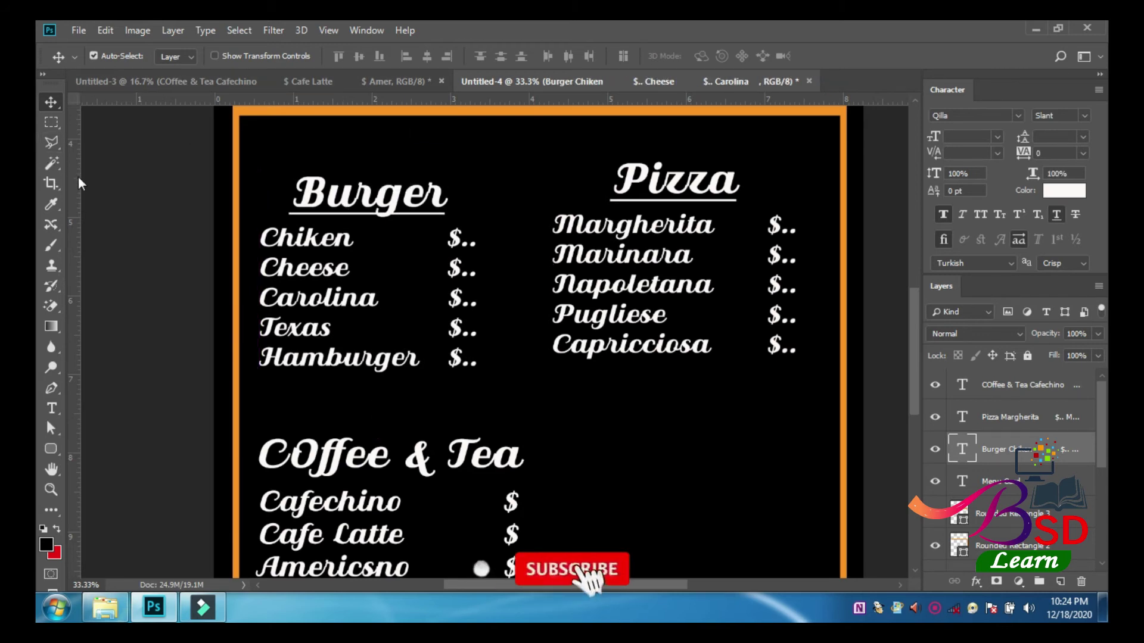
Step: Pull out a vertical guide and align it with the text blocks' left edge
left_click_drag(77, 177, 265, 206)
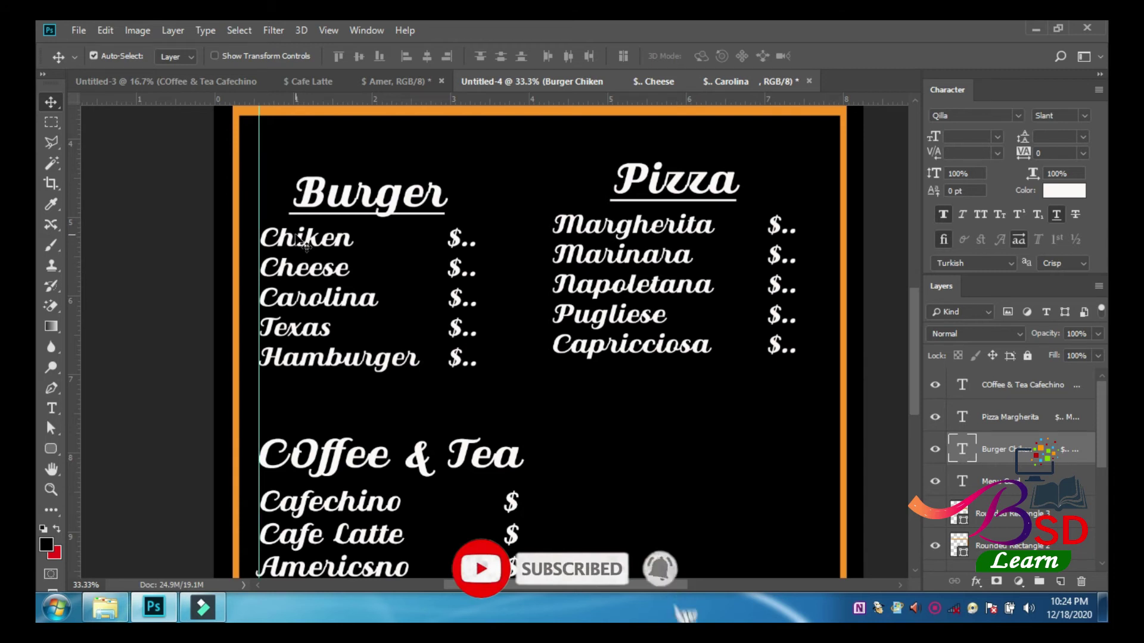
key("ctrl+minus")
scroll(478, 306, "right", 3)
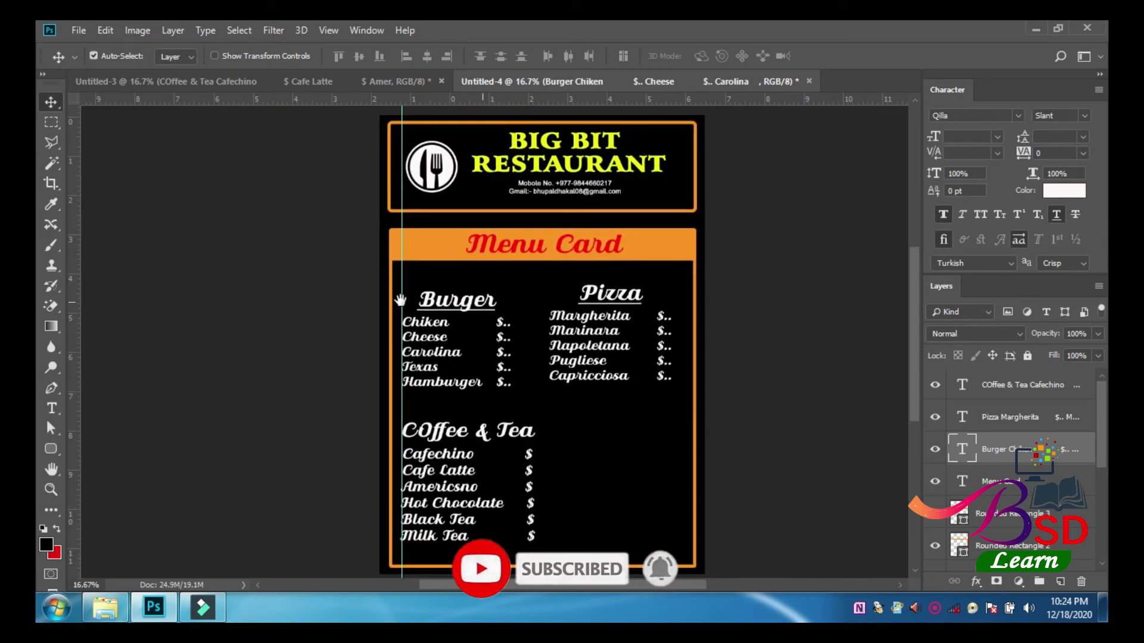
left_click_drag(378, 220, 389, 223)
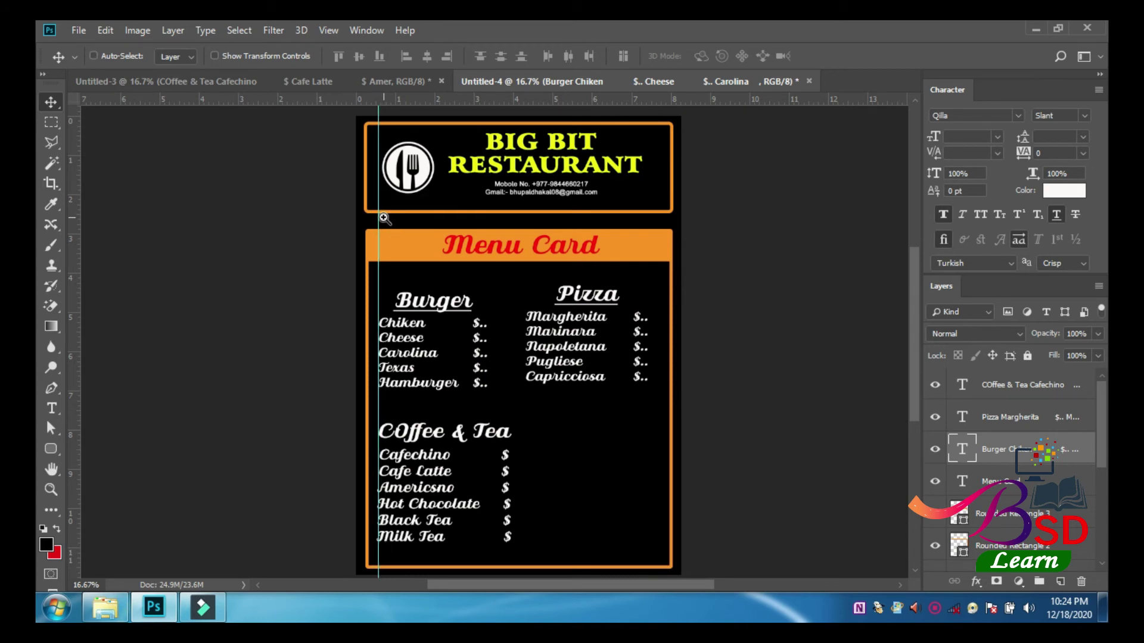
left_click(384, 218)
left_click(381, 220)
left_click_drag(381, 263, 348, 343)
left_click_drag(327, 162, 338, 179)
Step: Shift the guide to line up with the logo's left edge
left_click(367, 270, "alt")
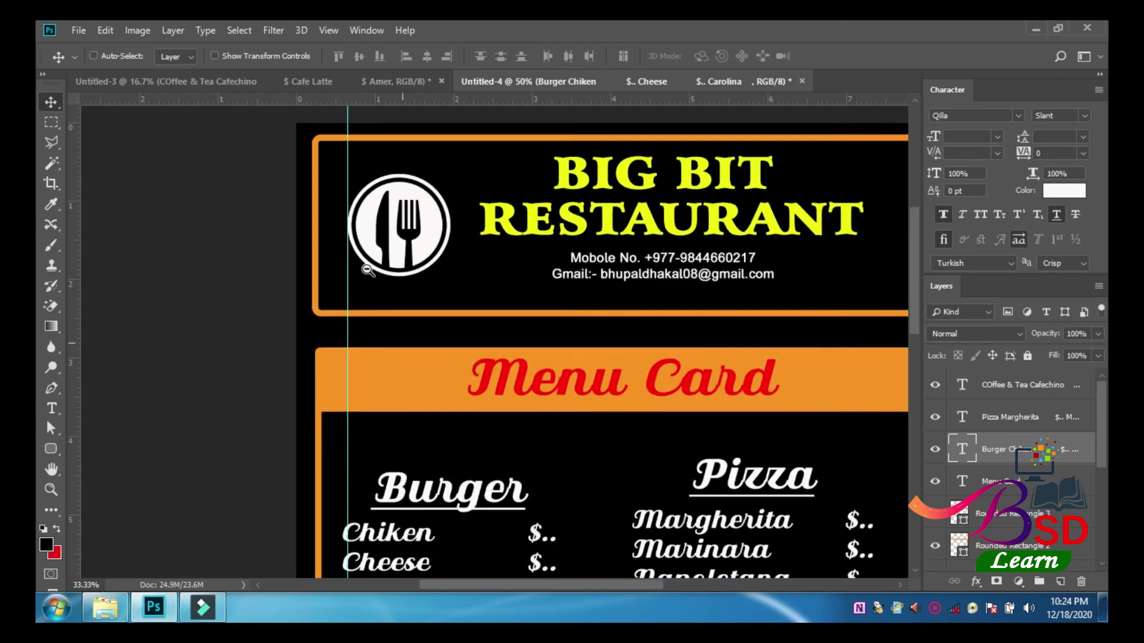
left_click_drag(366, 284, 314, 159)
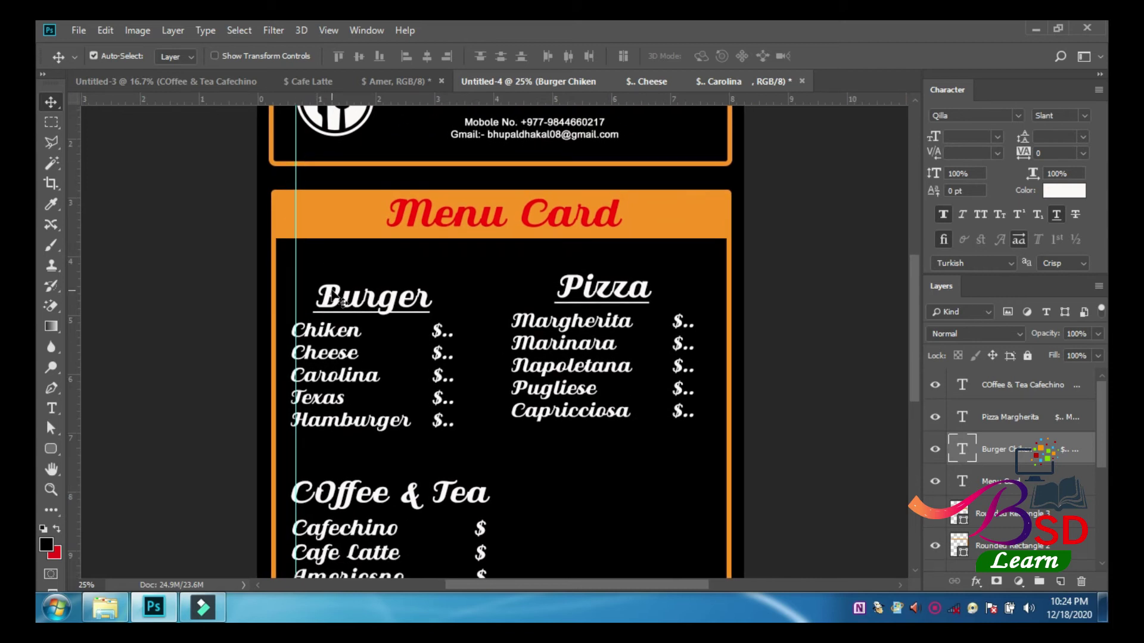
scroll(348, 306, "up", 1)
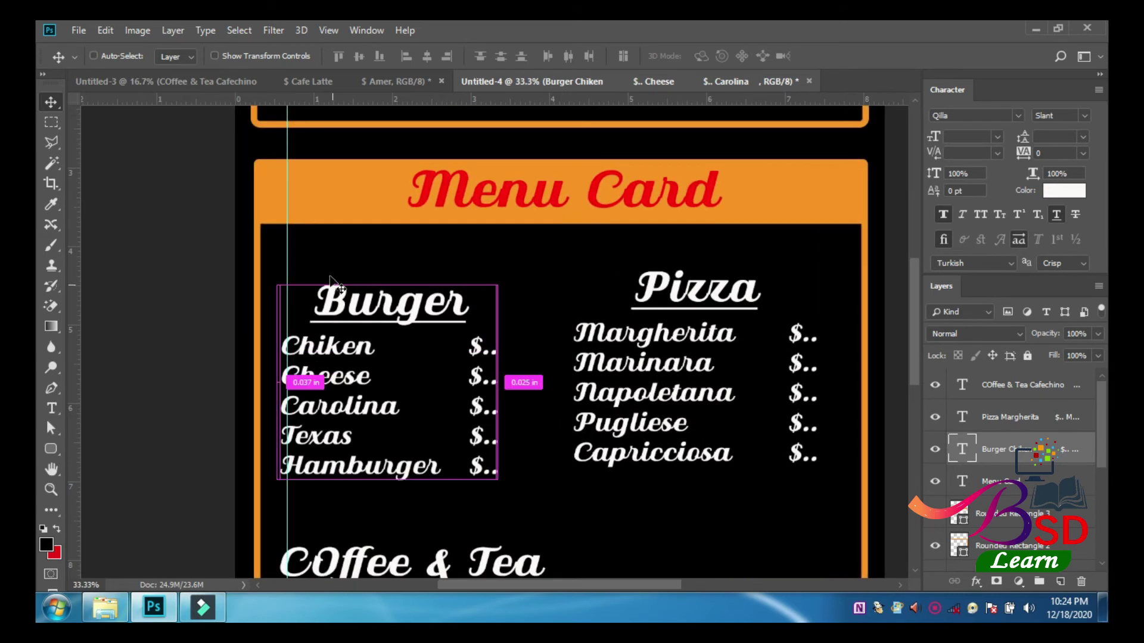
scroll(378, 456, "up", 3)
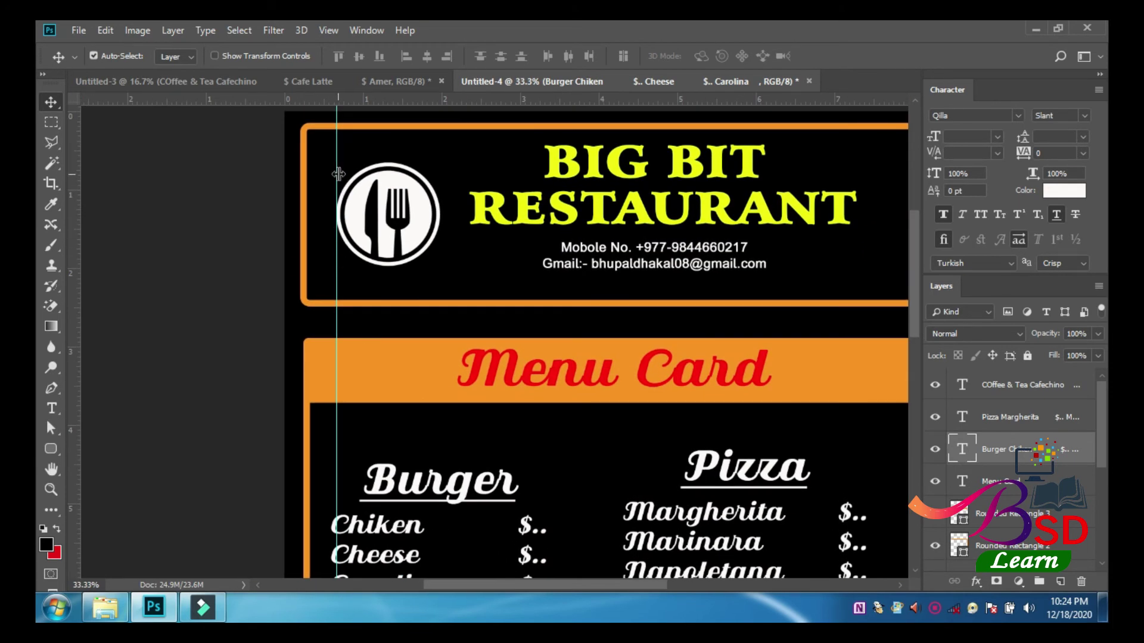
left_click_drag(333, 176, 358, 203)
left_click(366, 203)
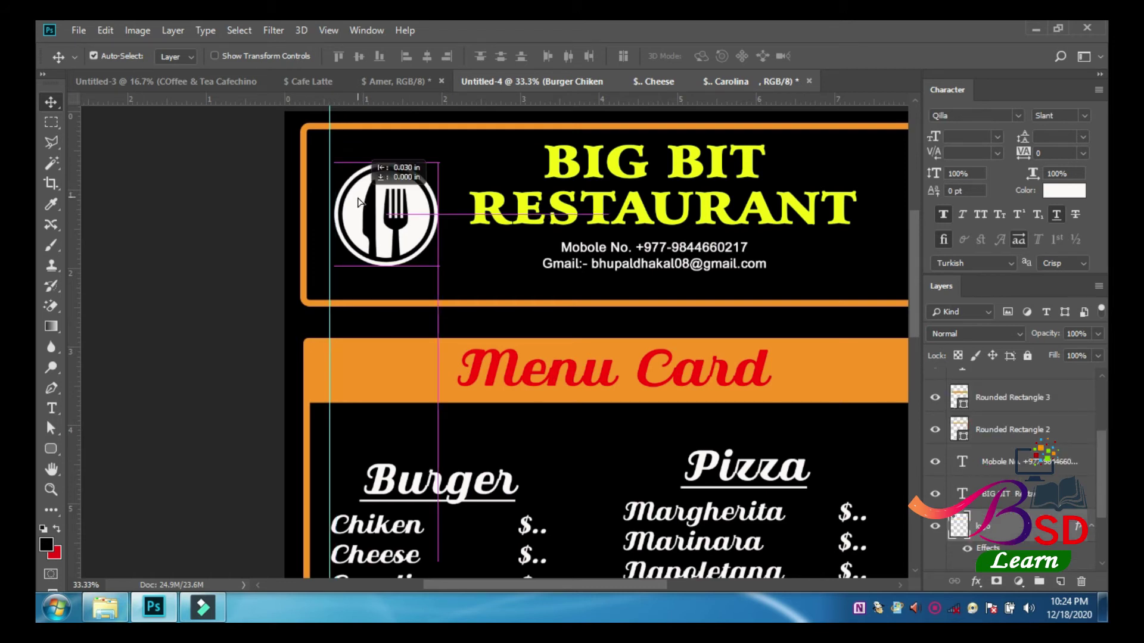
Step: Review the full menu with all three price lists, then minimize Photoshop
left_click_drag(431, 443, 341, 186)
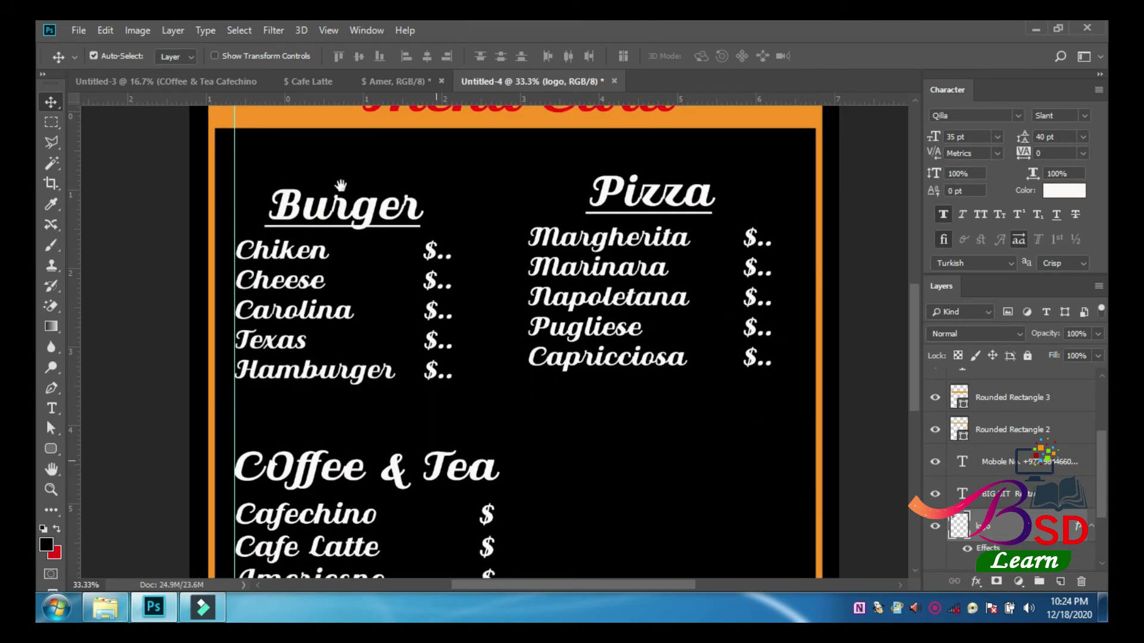
scroll(456, 372, "up", 2)
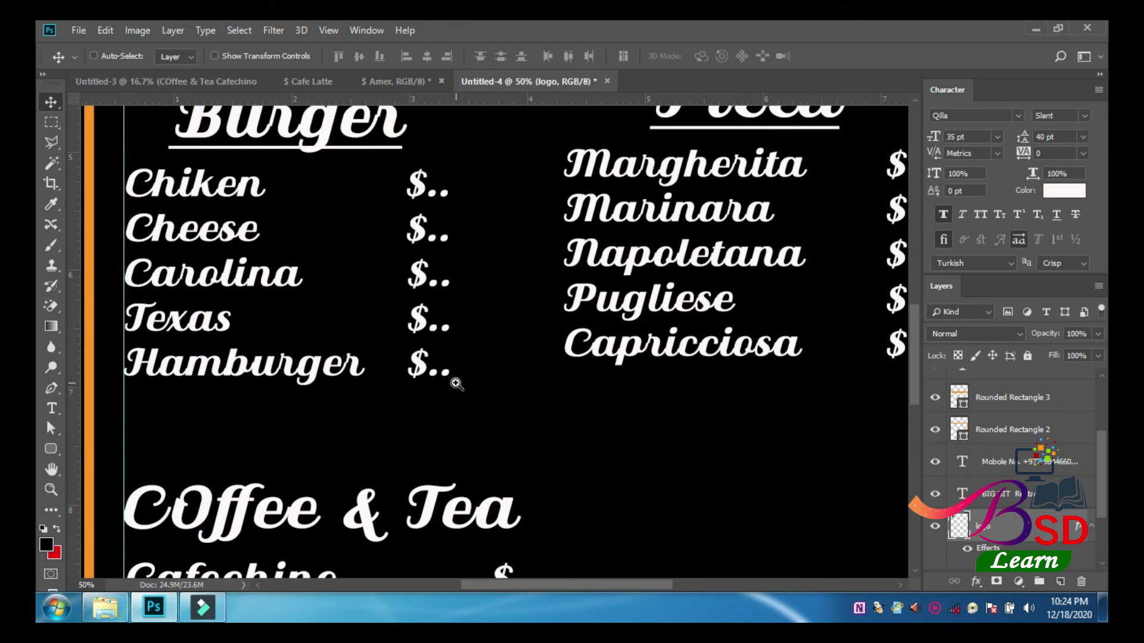
scroll(471, 394, "down", 3)
left_click_drag(473, 397, 438, 289)
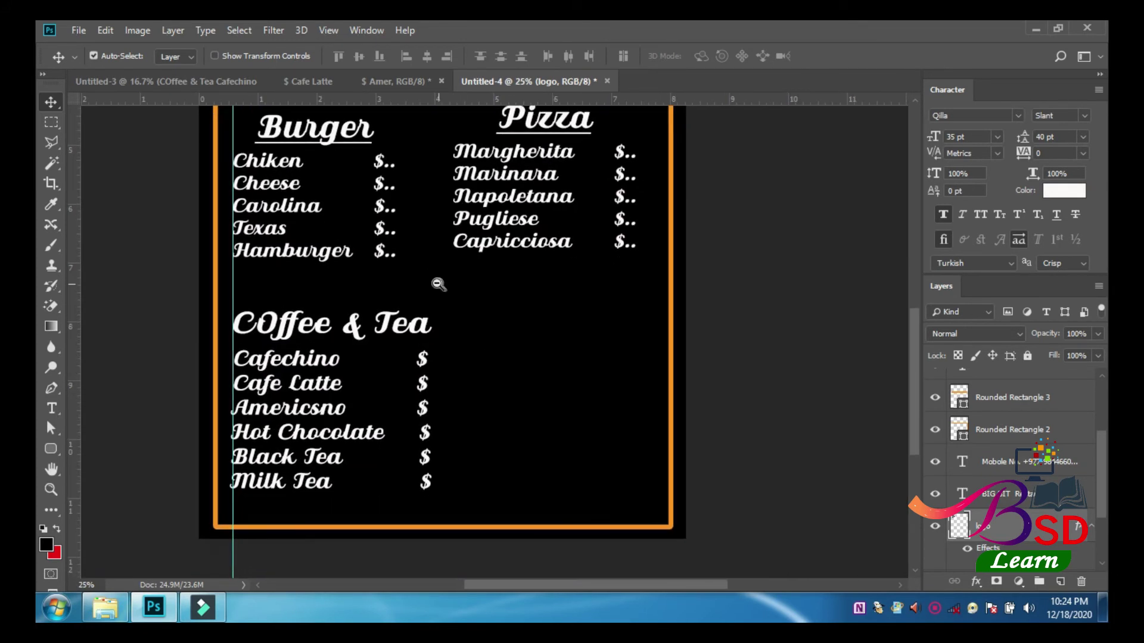
scroll(439, 283, "down", 1)
left_click_drag(443, 361, 414, 438)
mouse_move(485, 435)
left_mouse_down()
mouse_move(434, 301)
mouse_move(446, 370)
left_mouse_up()
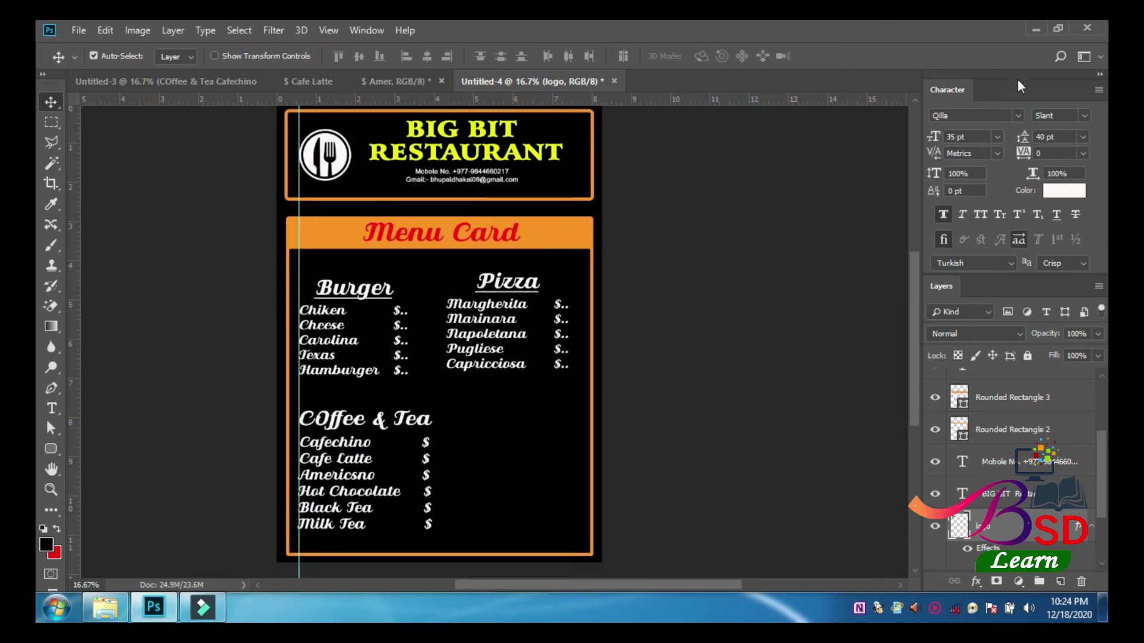
left_click(1035, 29)
Step: Browse to Local Disk (D:) > Design > hotal and drag the 'unnamed (1)' burger into the document
double_click(67, 56)
left_click(637, 144)
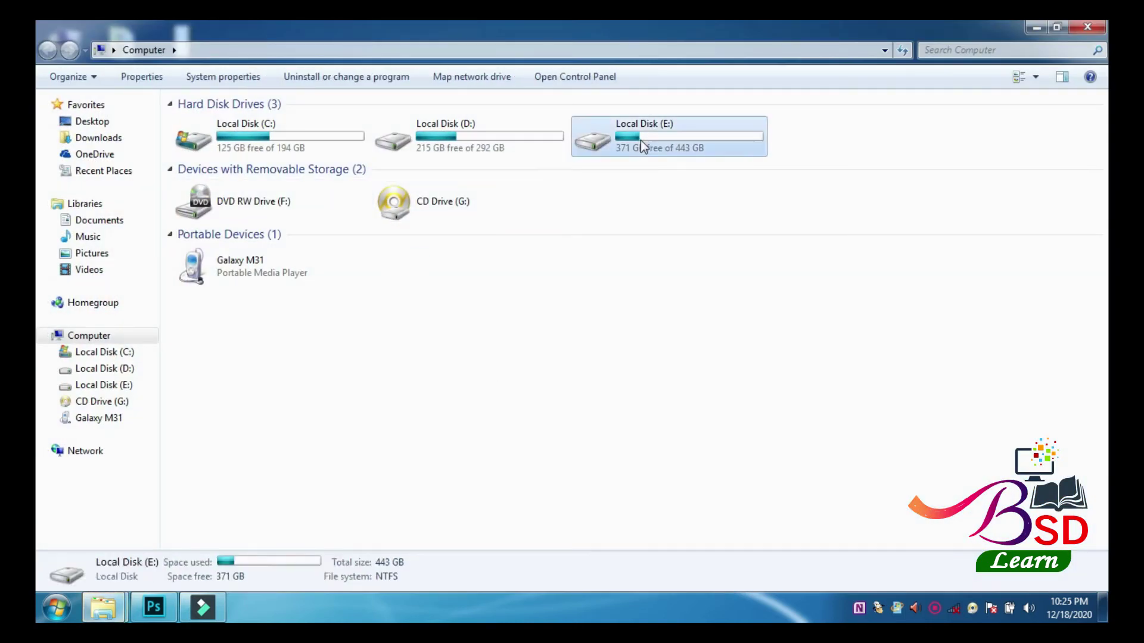
double_click(641, 141)
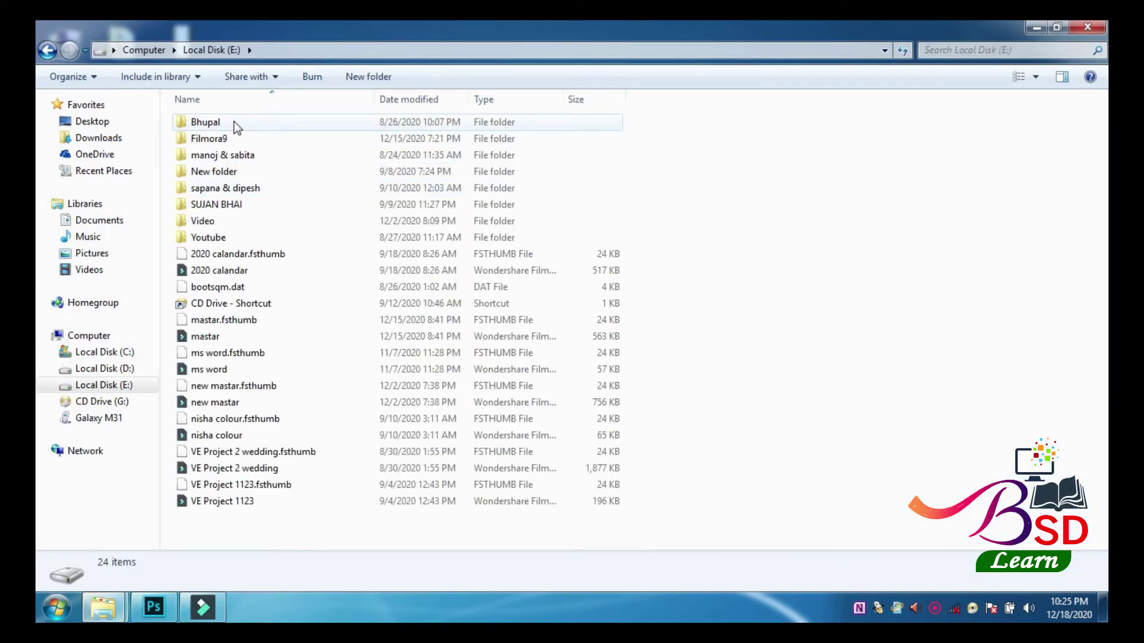
left_click(106, 369)
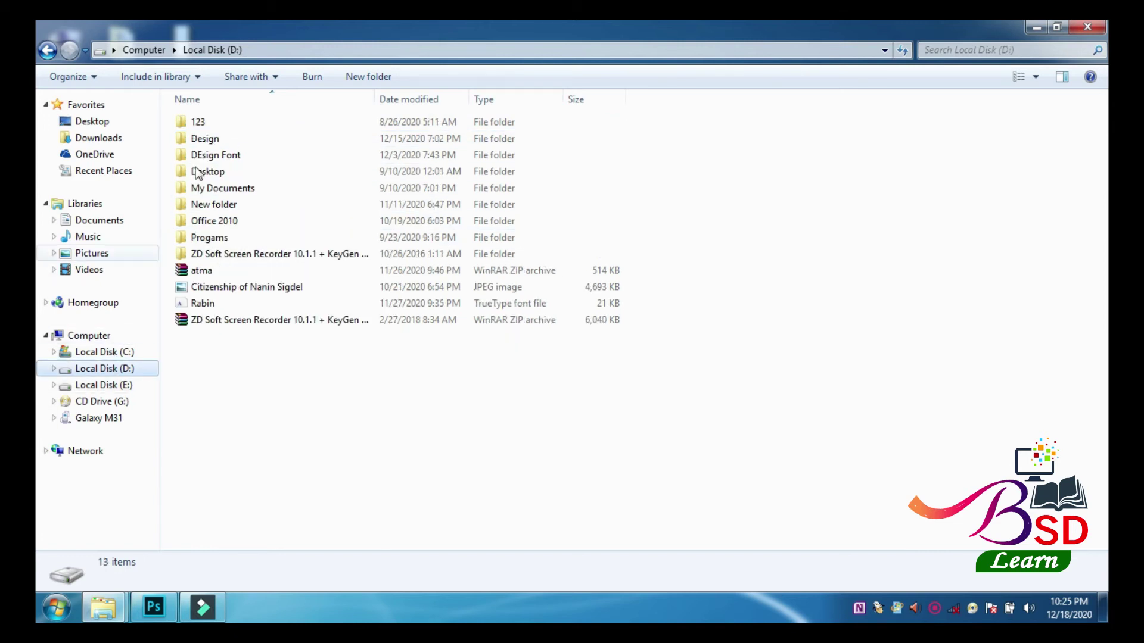
double_click(228, 141)
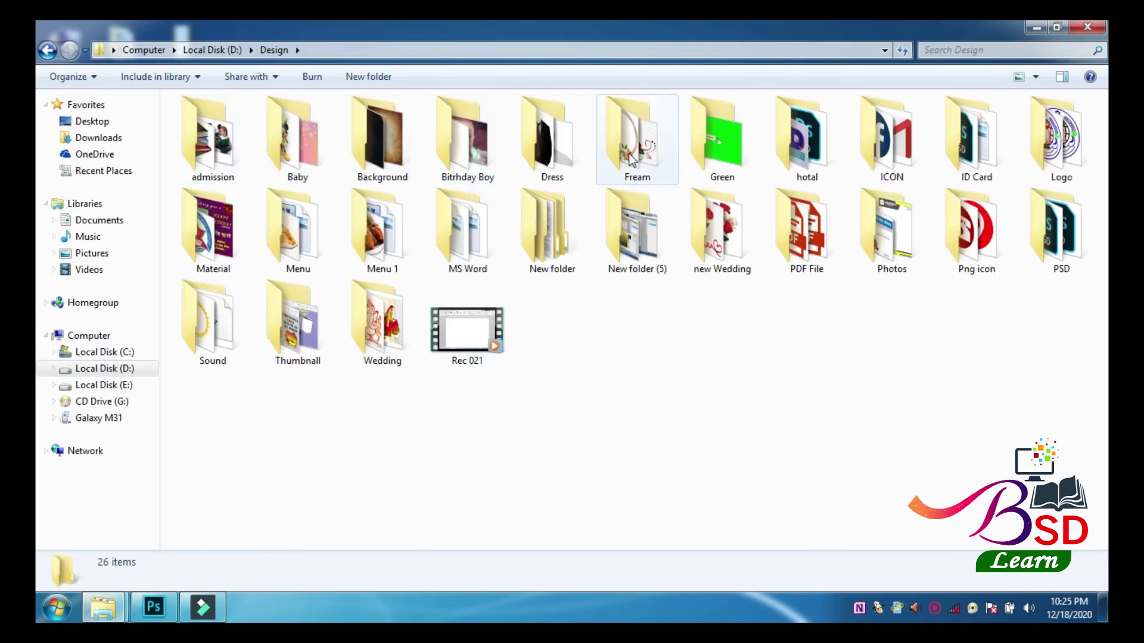
double_click(804, 137)
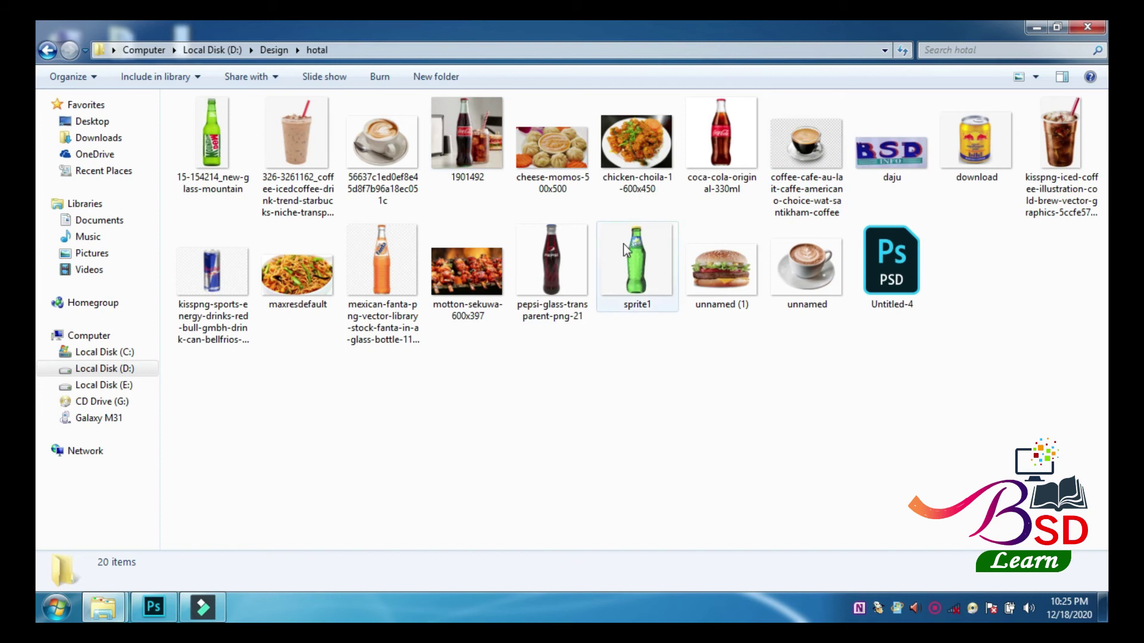
mouse_move(724, 260)
left_mouse_down()
mouse_move(271, 565)
mouse_move(607, 356)
mouse_move(531, 471)
left_mouse_up()
Step: Commit the burger photo, move it to the card's lower right, and hide the Coffee & Tea layer
key("Return")
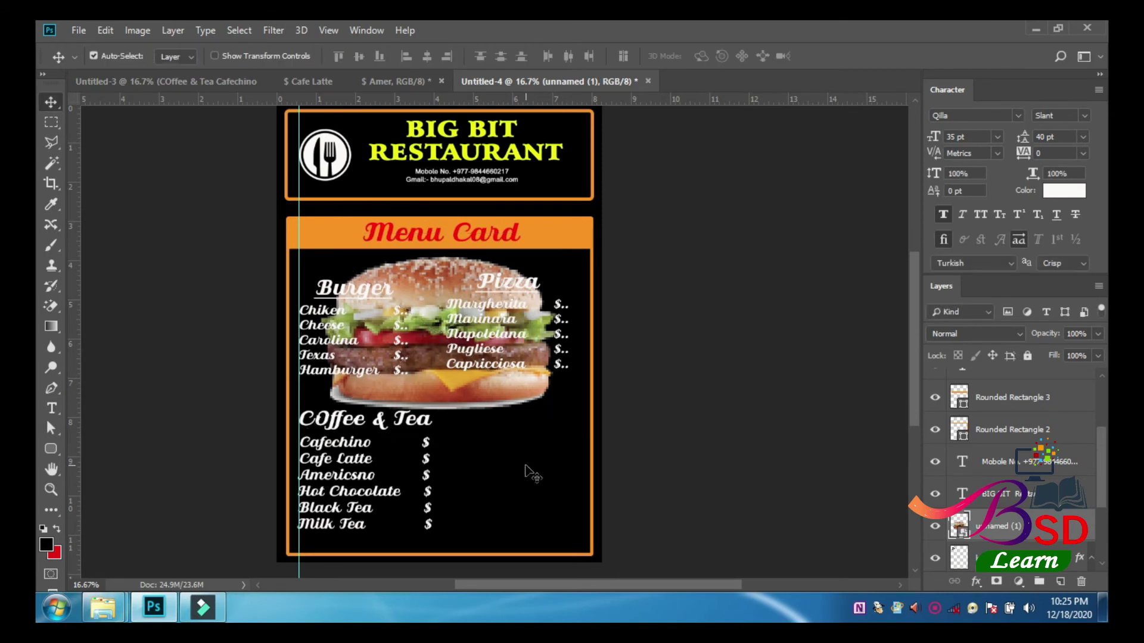
mouse_move(489, 406)
left_mouse_down()
mouse_move(569, 536)
mouse_move(532, 512)
left_mouse_up()
left_click(500, 487, "ctrl")
left_click(94, 55)
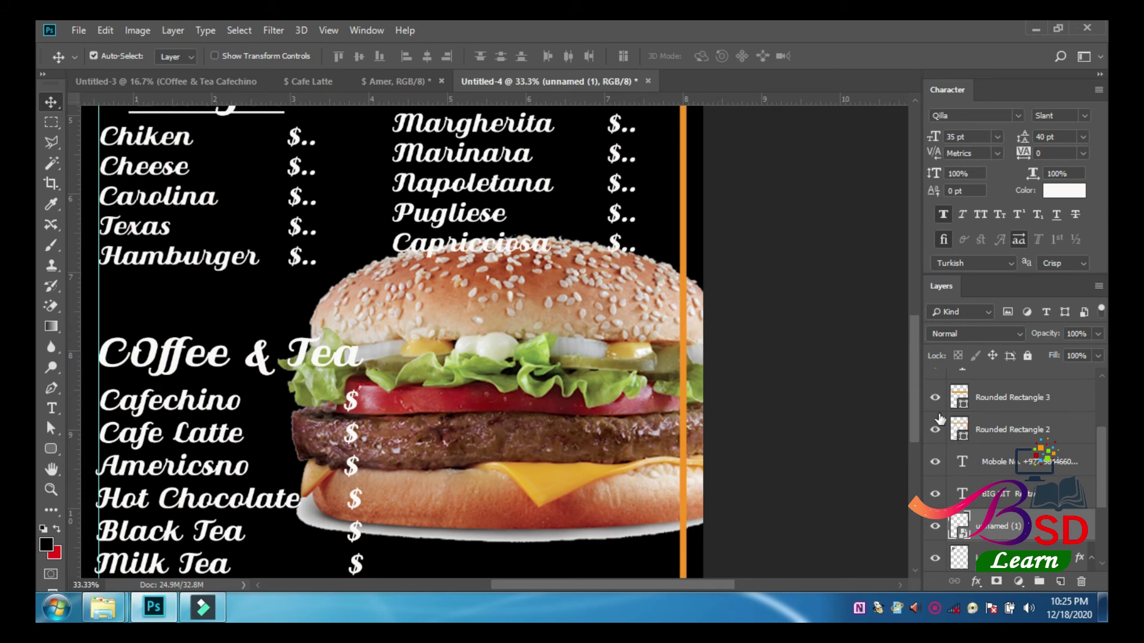
scroll(965, 429, "up", 3)
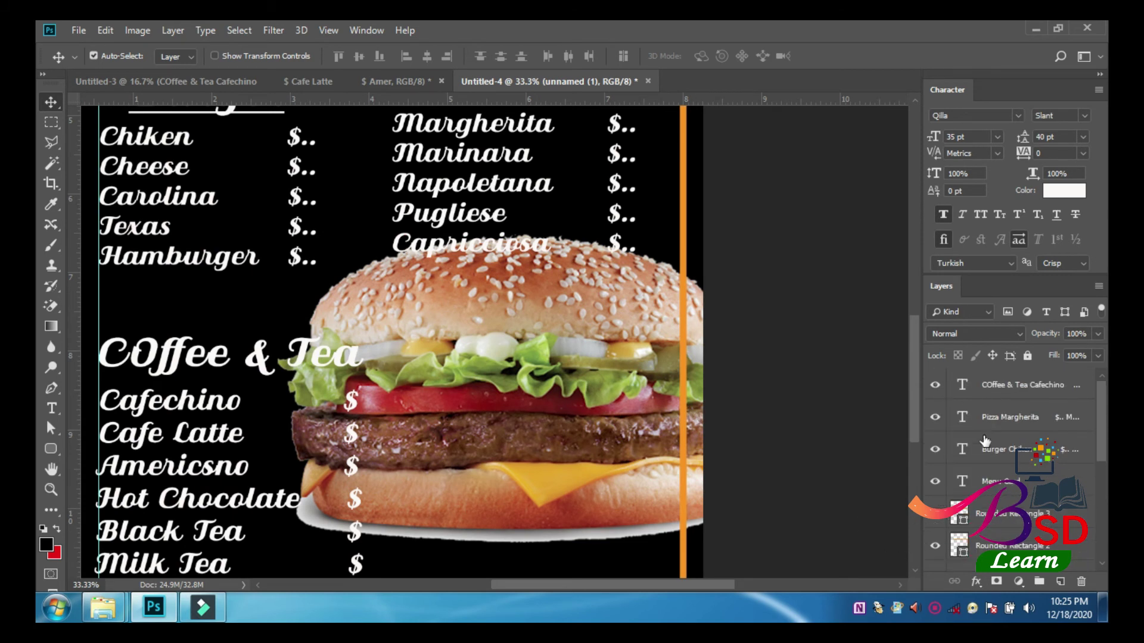
left_click(935, 387)
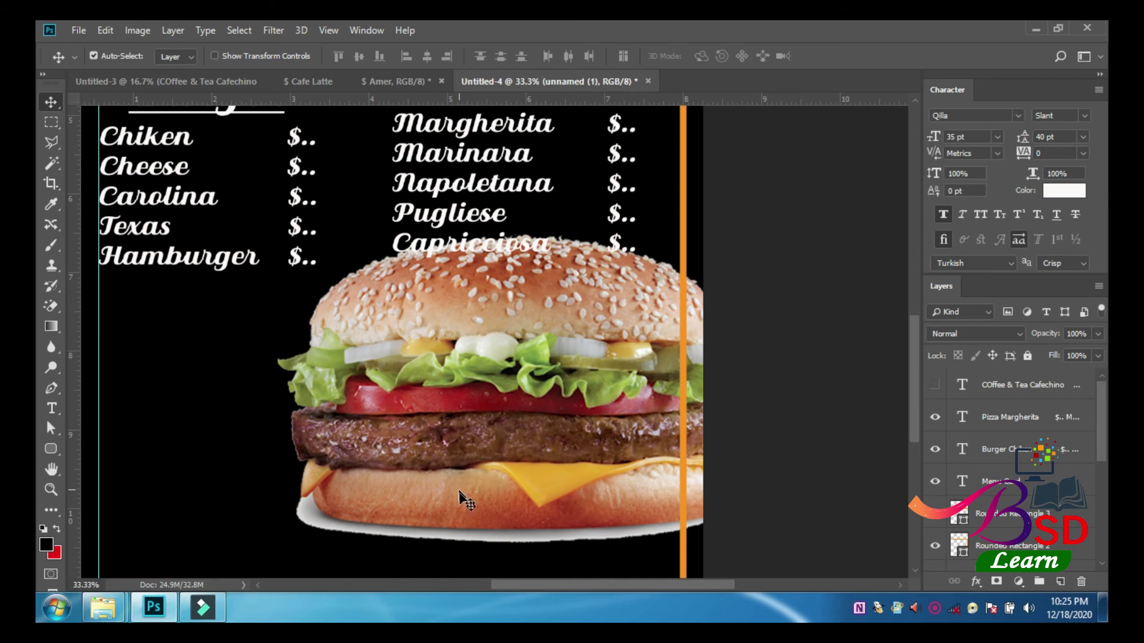
left_click_drag(466, 502, 399, 491)
left_click(397, 491, "ctrl")
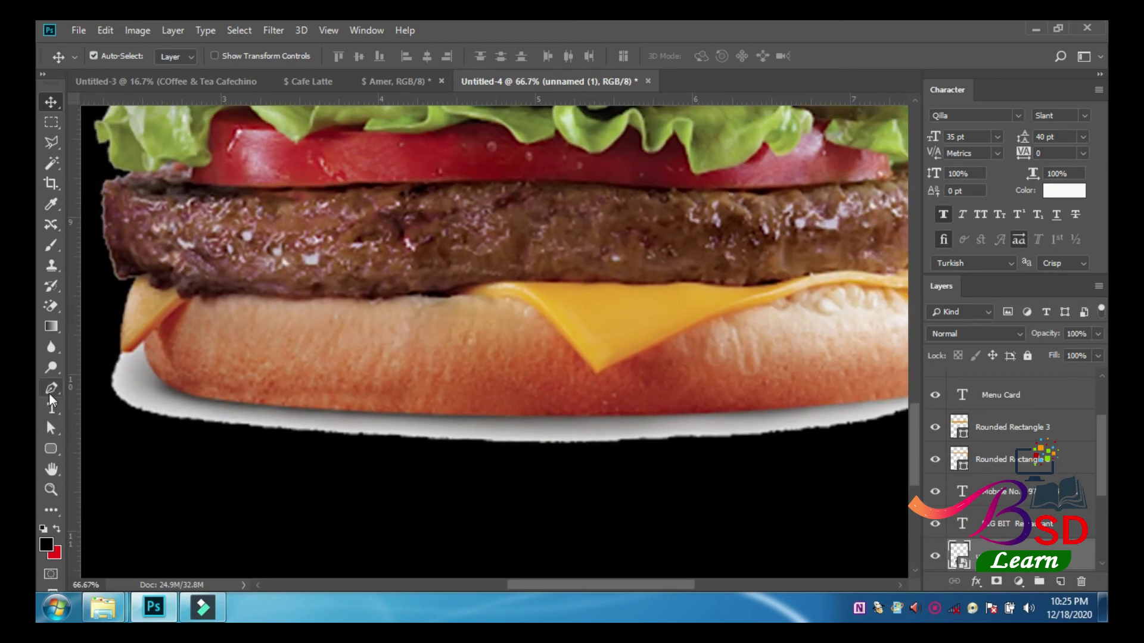
Step: Pick the Pen tool in path mode and start the path at the shadow's left end
left_click(51, 388)
right_click(56, 385)
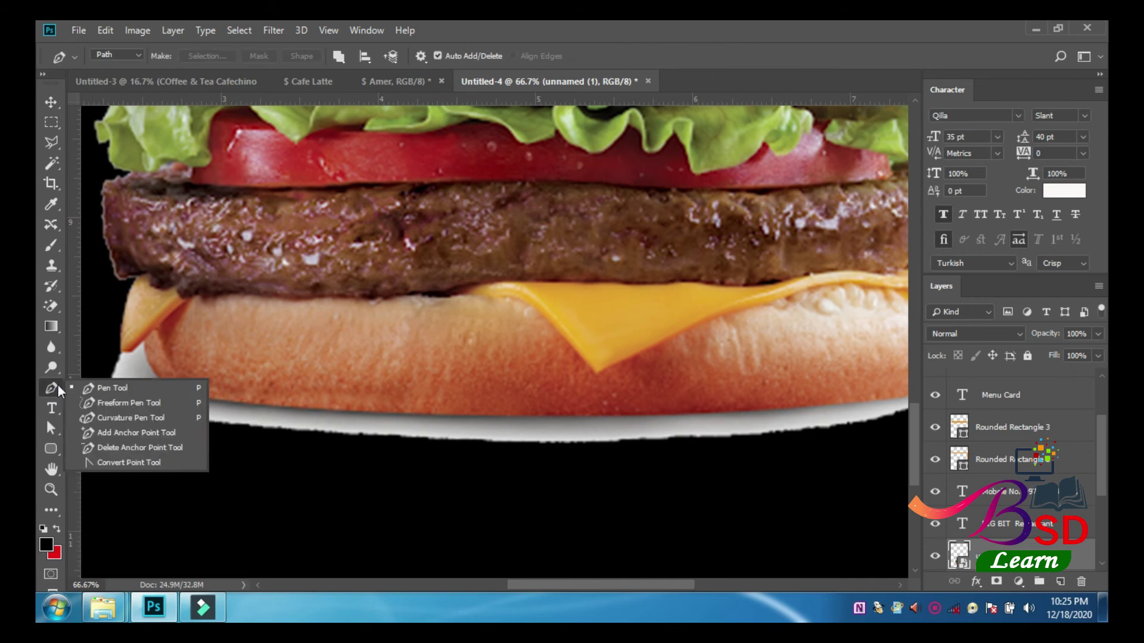
left_click(93, 315)
left_click(137, 57)
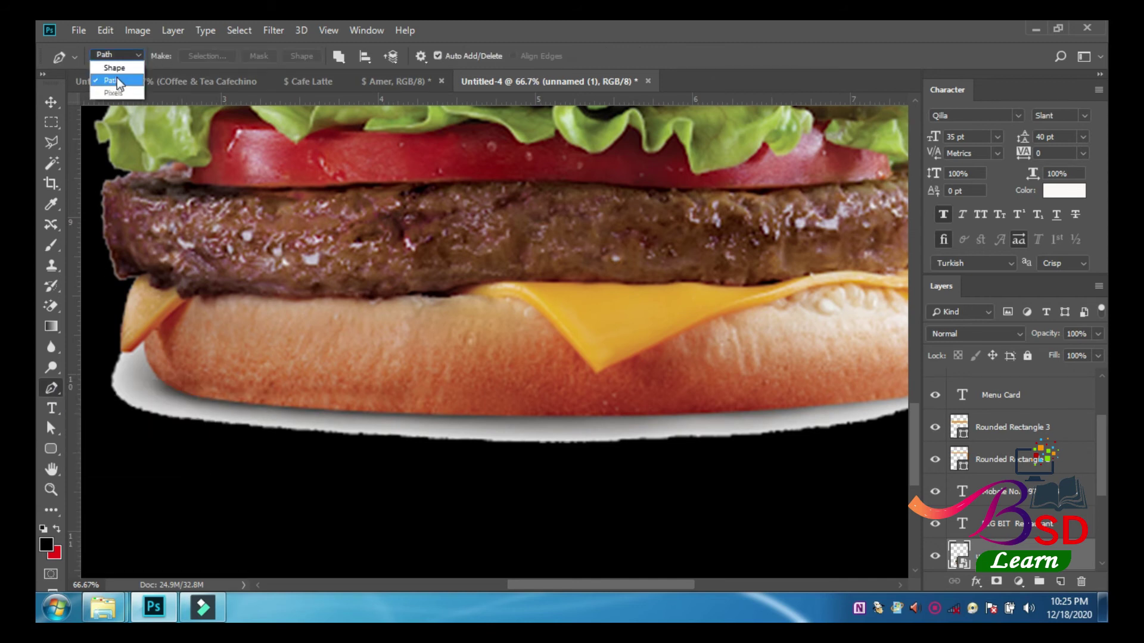
left_click(159, 392)
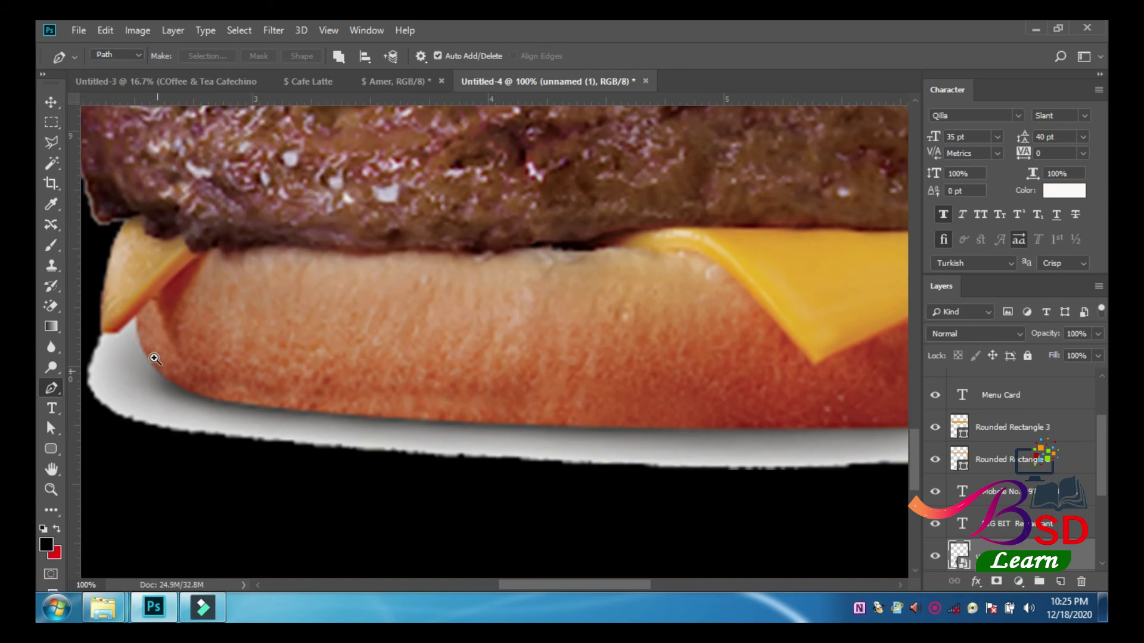
left_click(134, 319)
mouse_move(105, 352)
left_mouse_down()
mouse_move(234, 358)
mouse_move(113, 357)
left_mouse_up()
left_click_drag(123, 435, 128, 445)
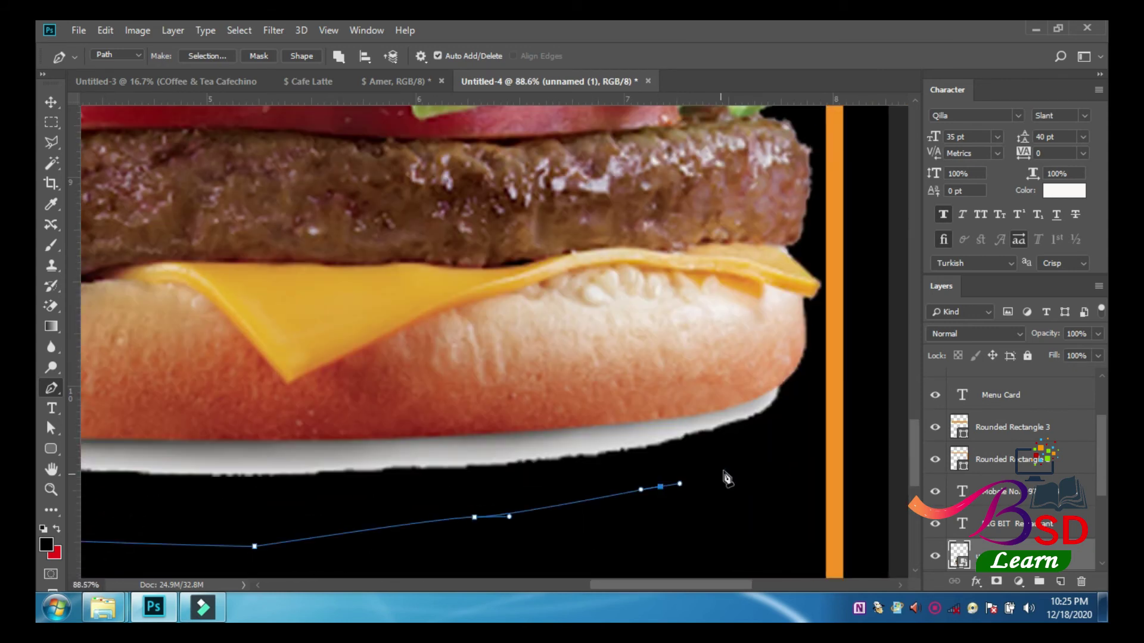
Step: Trace along the bun's lower edge and around the white shadow, closing the path
left_click_drag(722, 477, 797, 375)
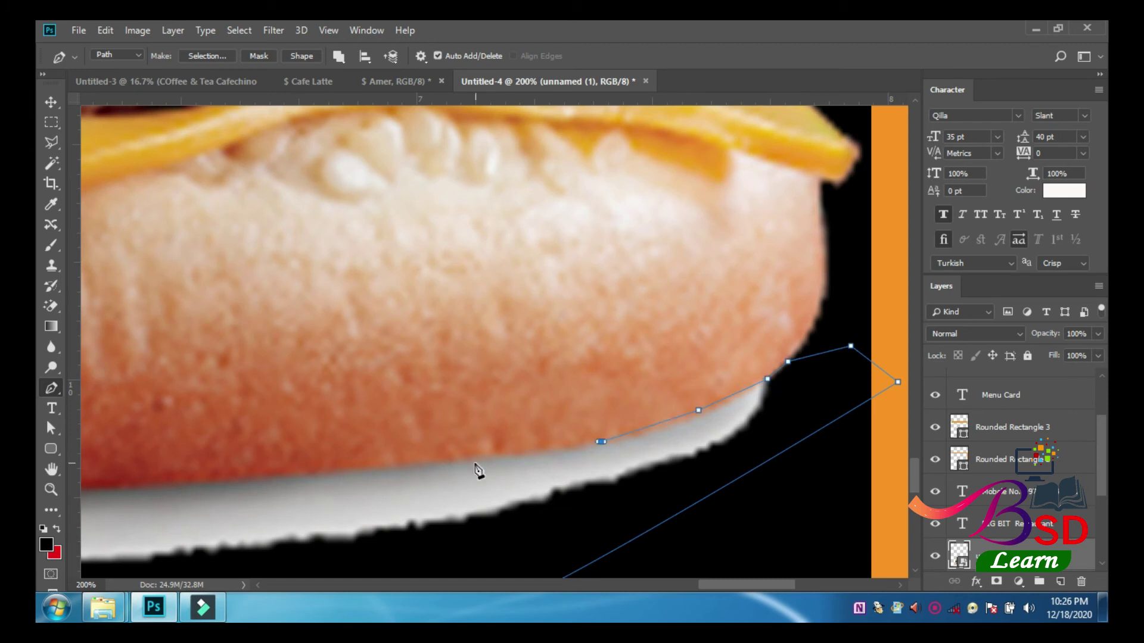
left_click_drag(477, 471, 577, 388)
left_click(539, 383)
left_click(470, 388)
left_click(383, 388)
left_click_drag(215, 409, 253, 309)
left_click(336, 296)
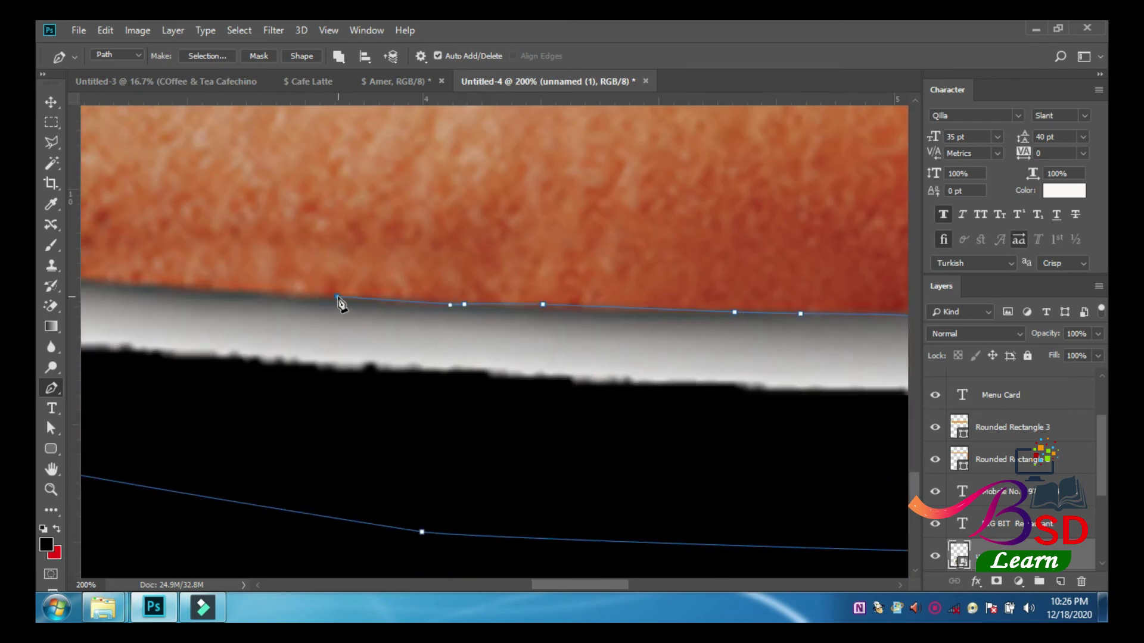
left_click_drag(338, 304, 700, 261)
left_click(344, 267)
left_click(242, 211)
left_click(352, 268, "ctrl+alt")
left_click(488, 269, "ctrl+alt")
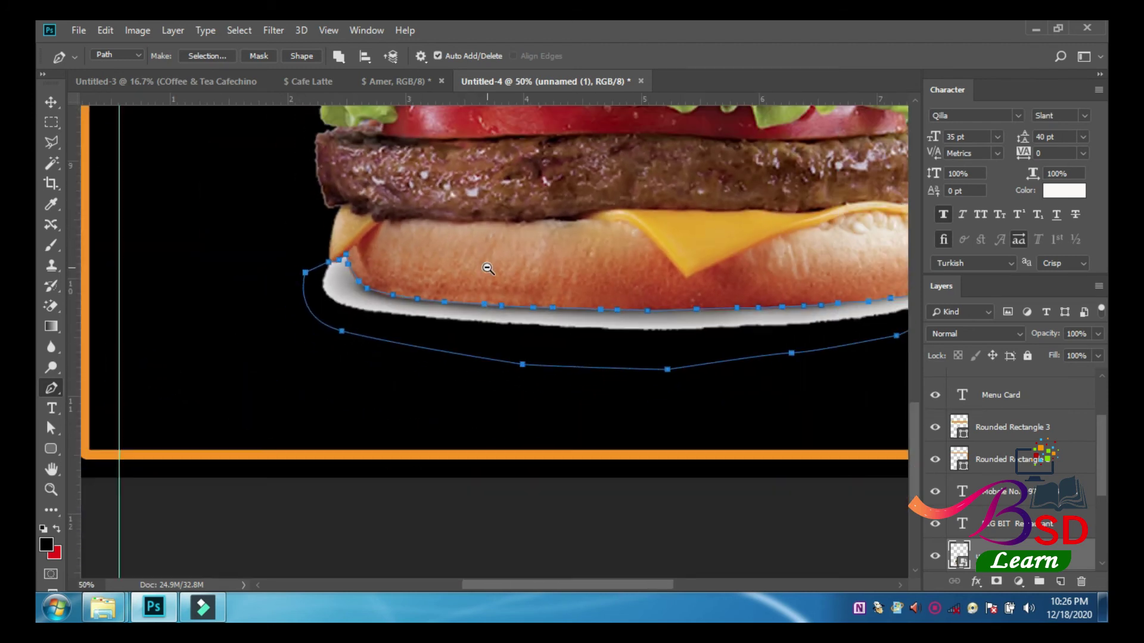
mouse_move(511, 256)
left_mouse_down()
mouse_move(440, 294)
mouse_move(448, 311)
left_mouse_up()
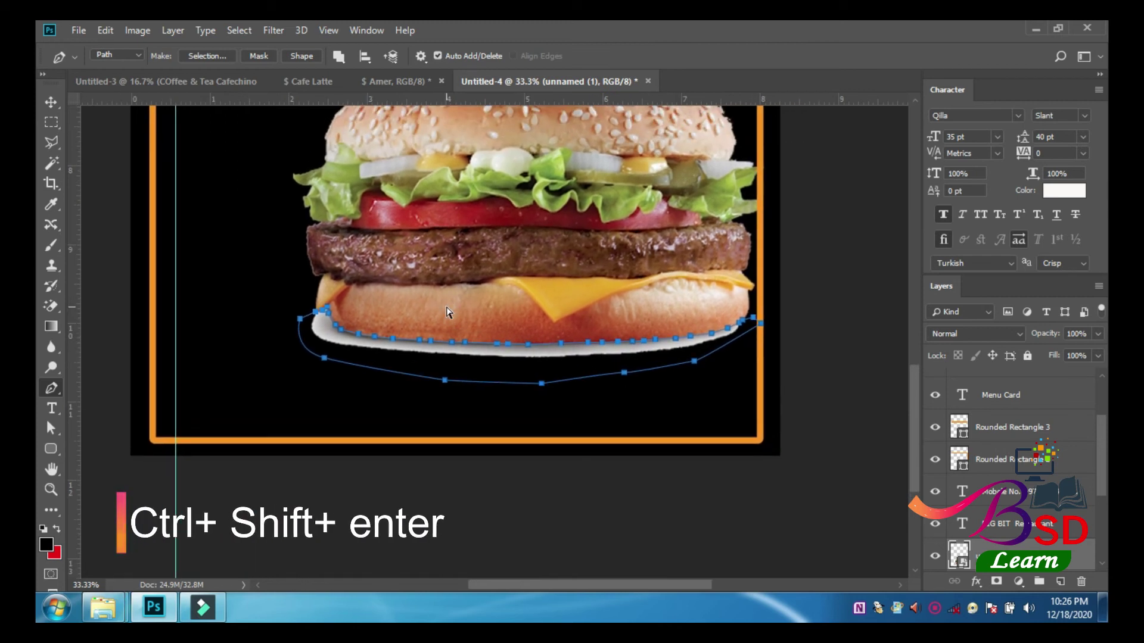
Step: Turn the path into a selection, rasterize the burger layer, and delete the white shadow
key("ctrl+shift+Return")
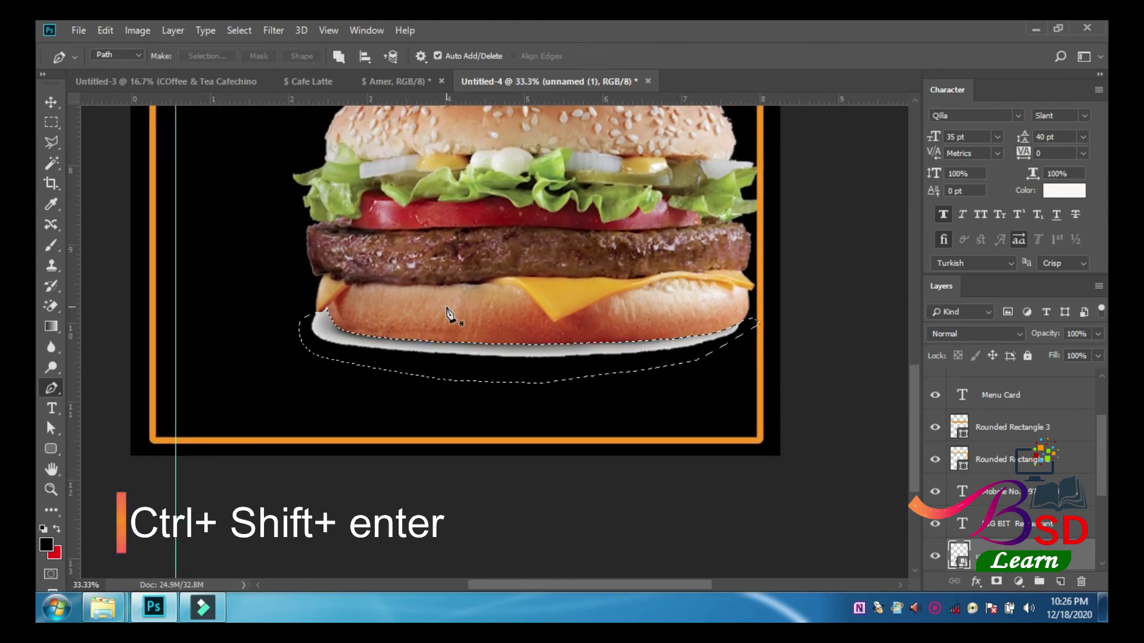
key("Delete")
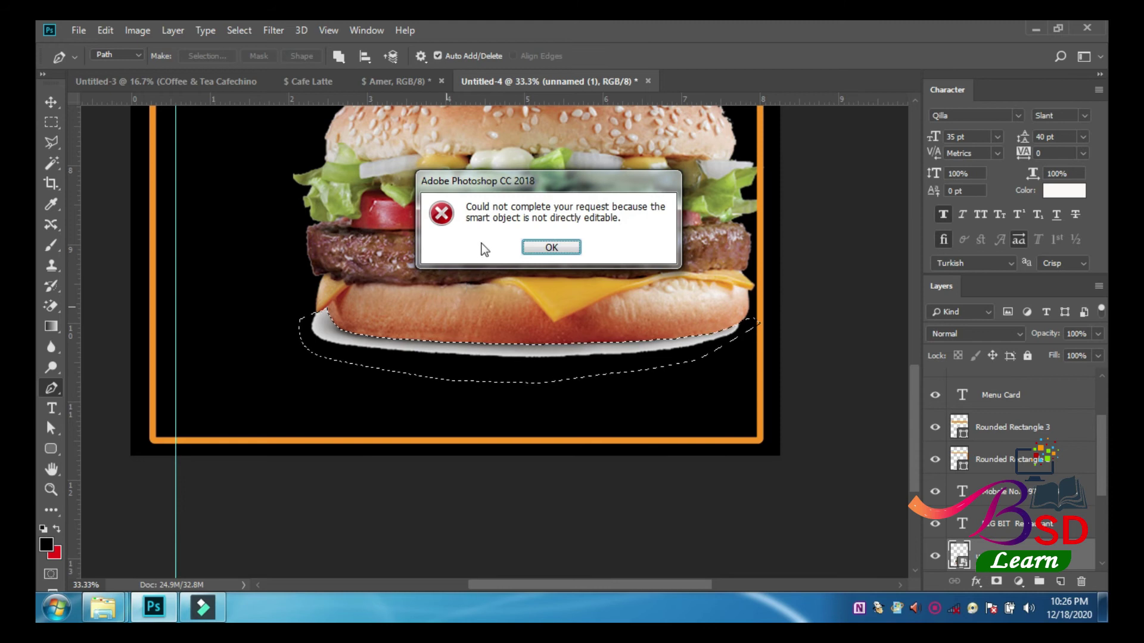
left_click(551, 245)
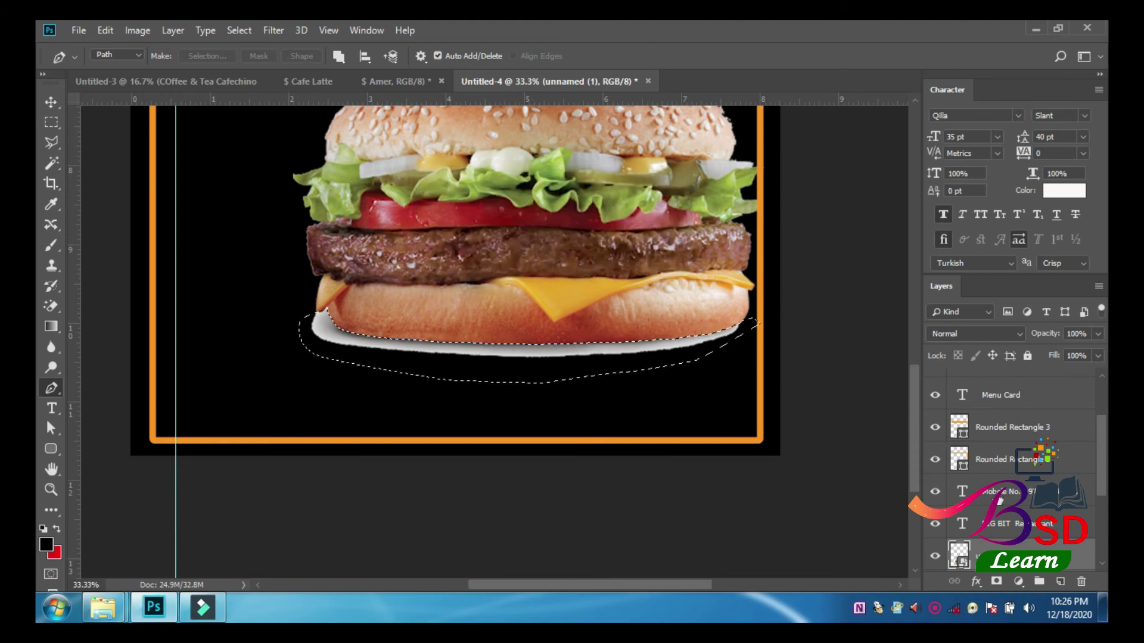
right_click(981, 554)
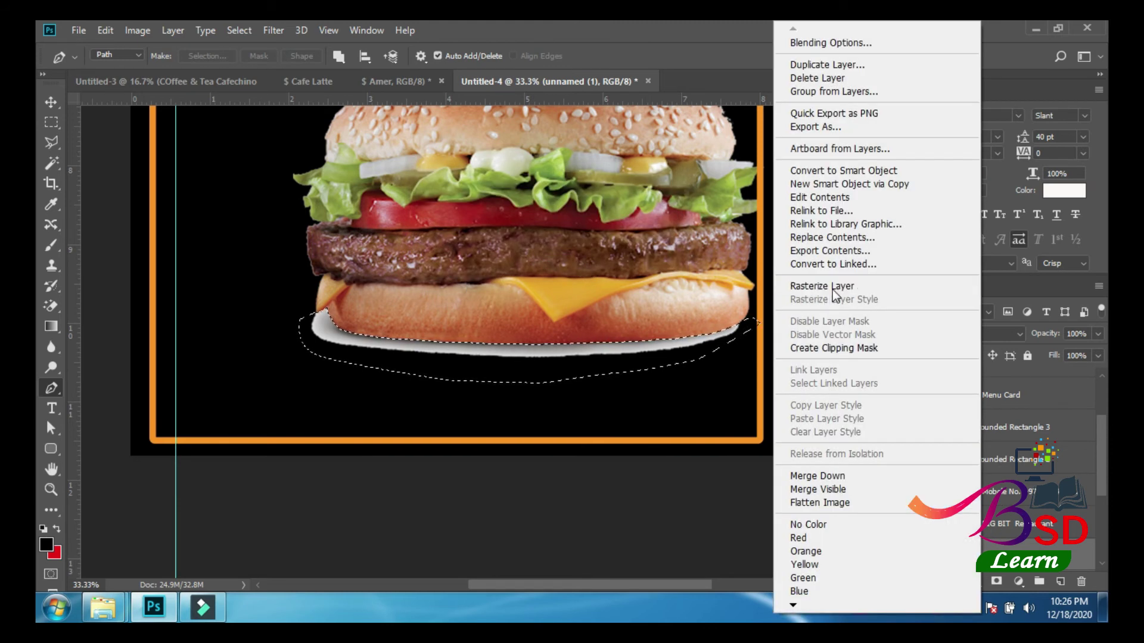
left_click(832, 289)
key("Delete")
key("ctrl+d")
Step: Undo the leftover path point, move the burger lower on the card, and open Levels
left_click(607, 262, "ctrl+alt")
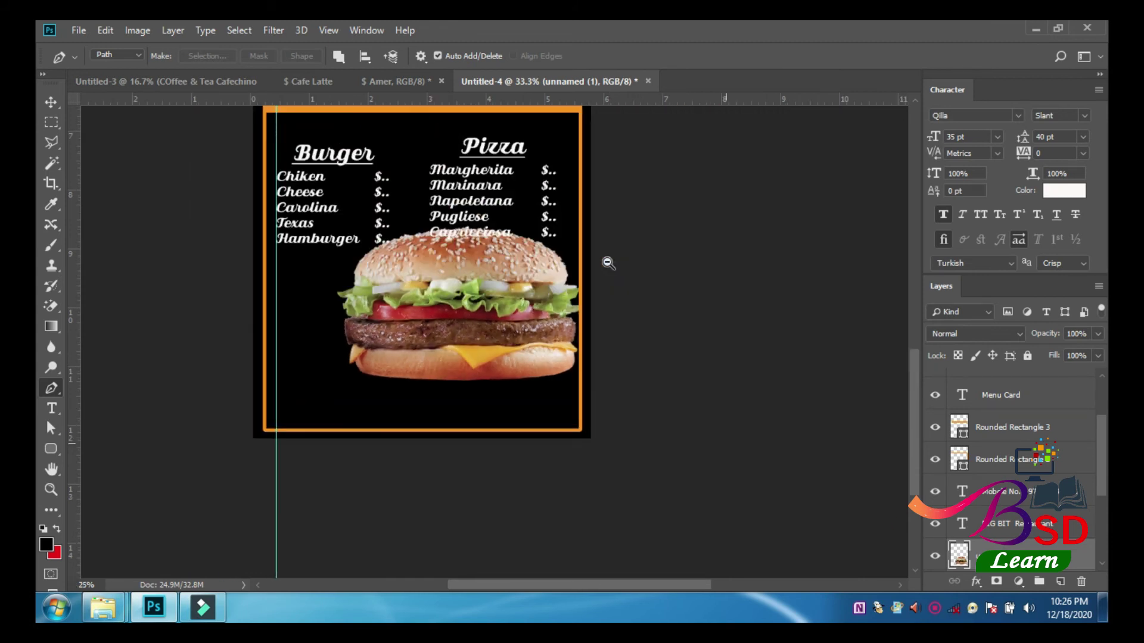
key("ctrl+z")
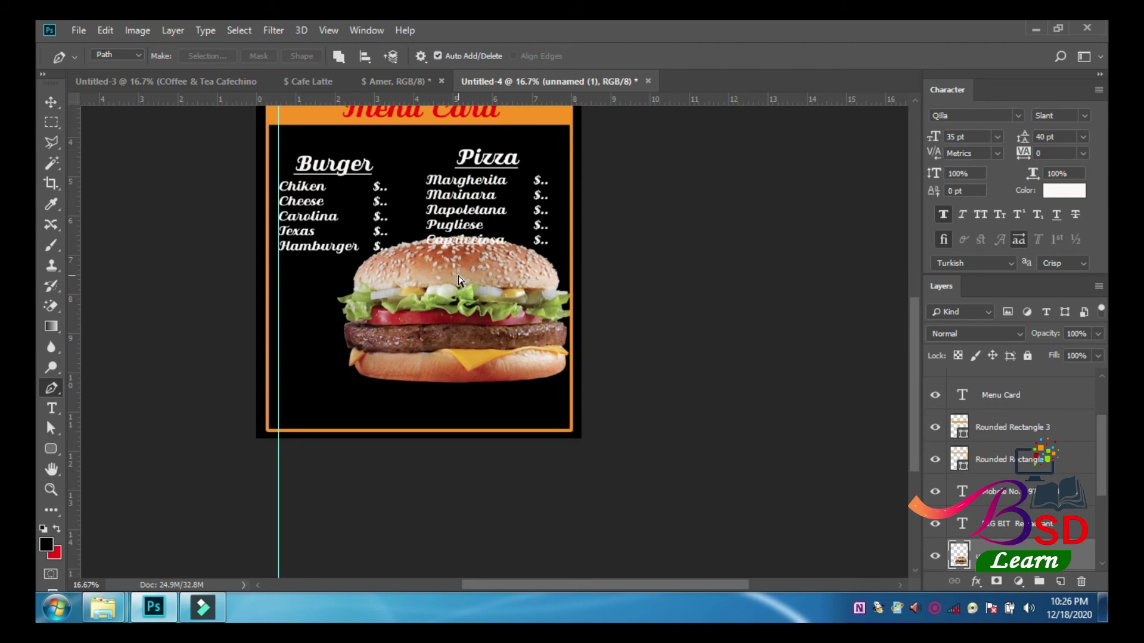
left_click(45, 99)
left_click_drag(465, 294, 466, 336)
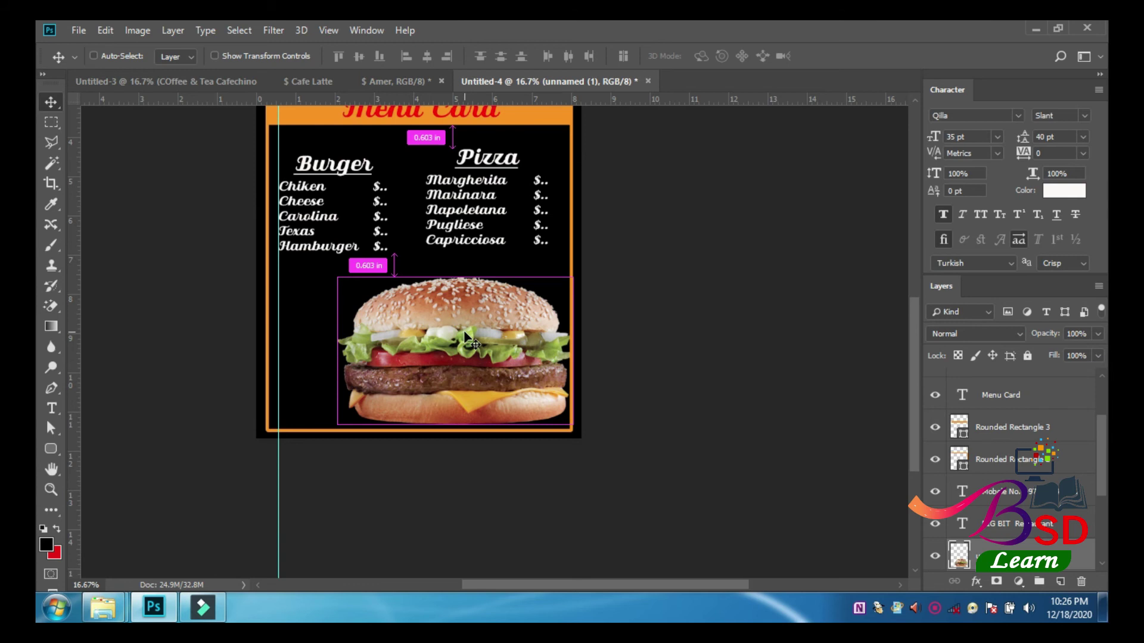
key("ctrl+l")
left_click_drag(739, 386, 731, 381)
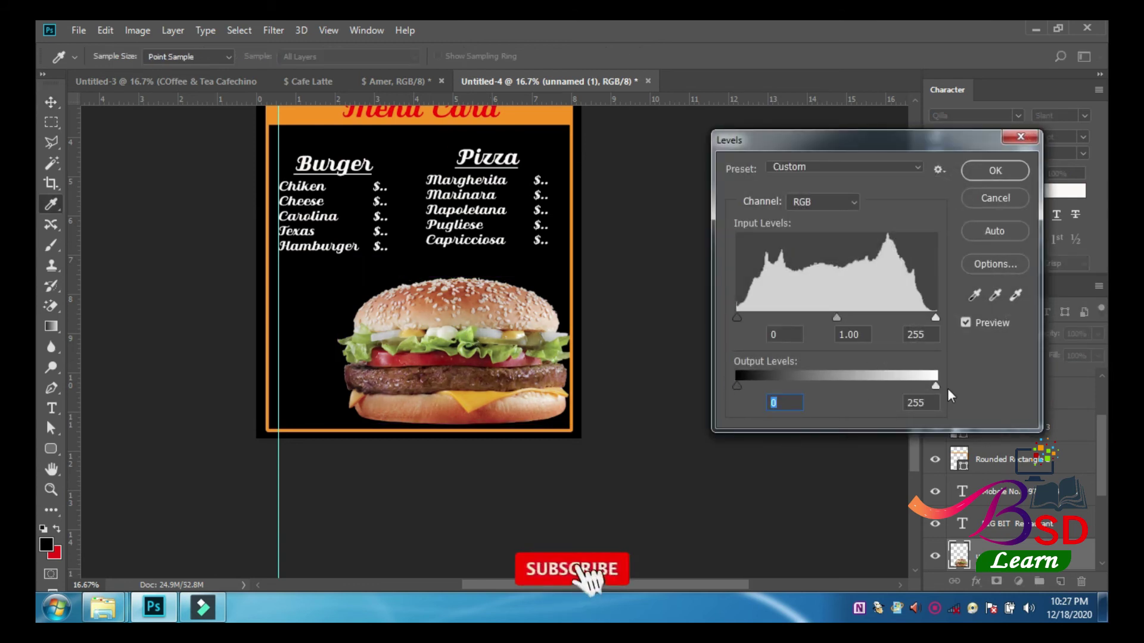
Step: Apply Levels with input 11, 0.67, 204 and output white 213, then start scaling the burger
left_click_drag(934, 386, 903, 385)
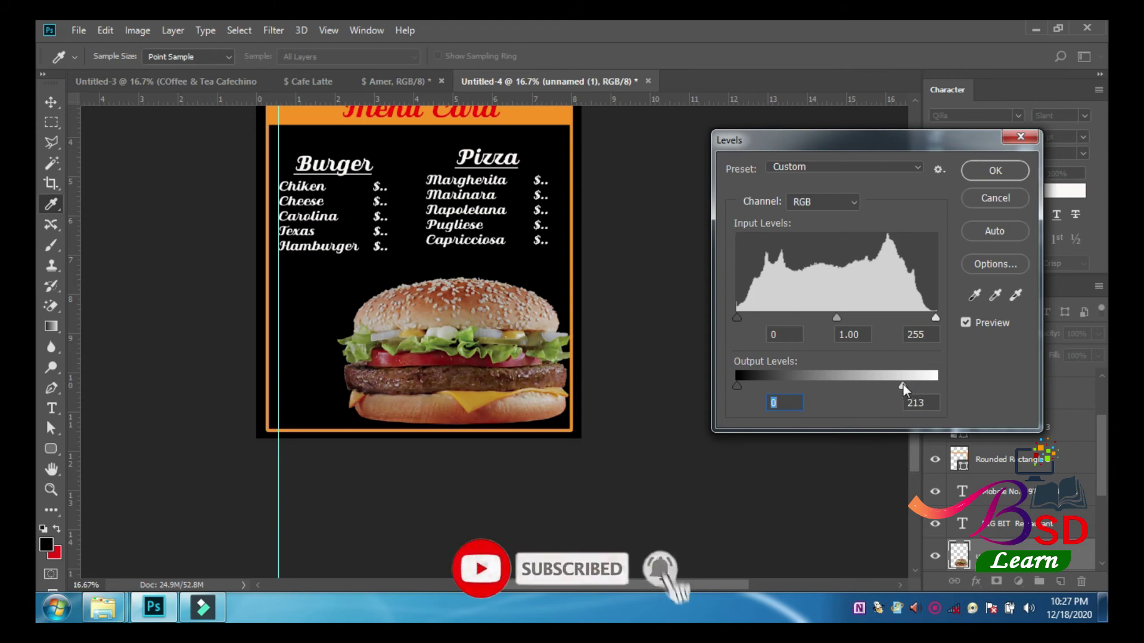
left_click_drag(934, 318, 896, 317)
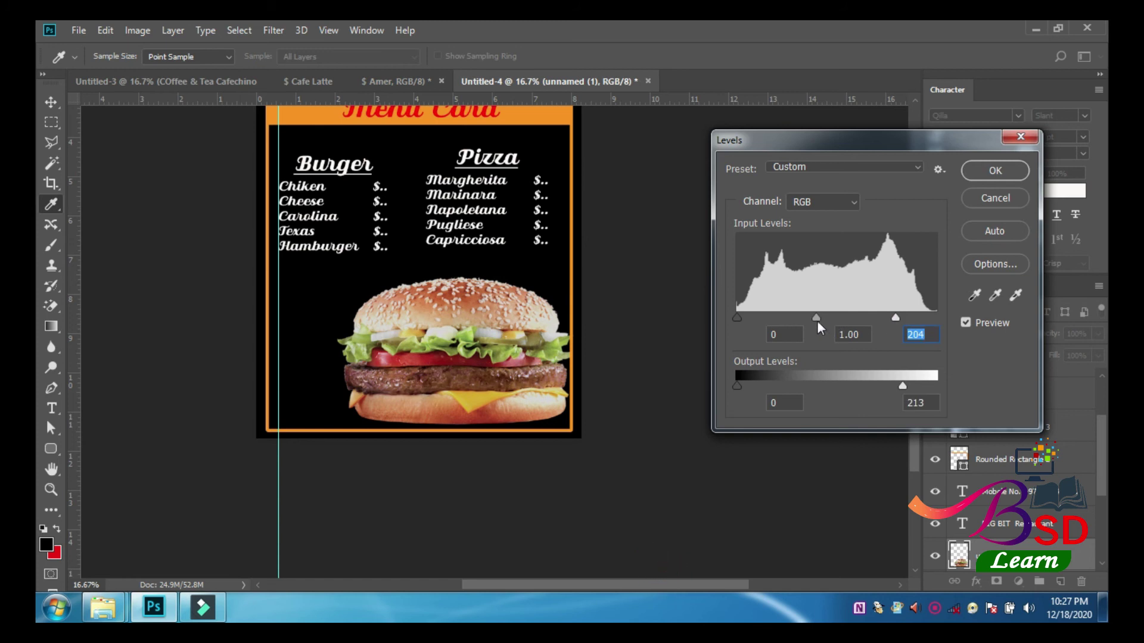
left_click_drag(814, 320, 831, 316)
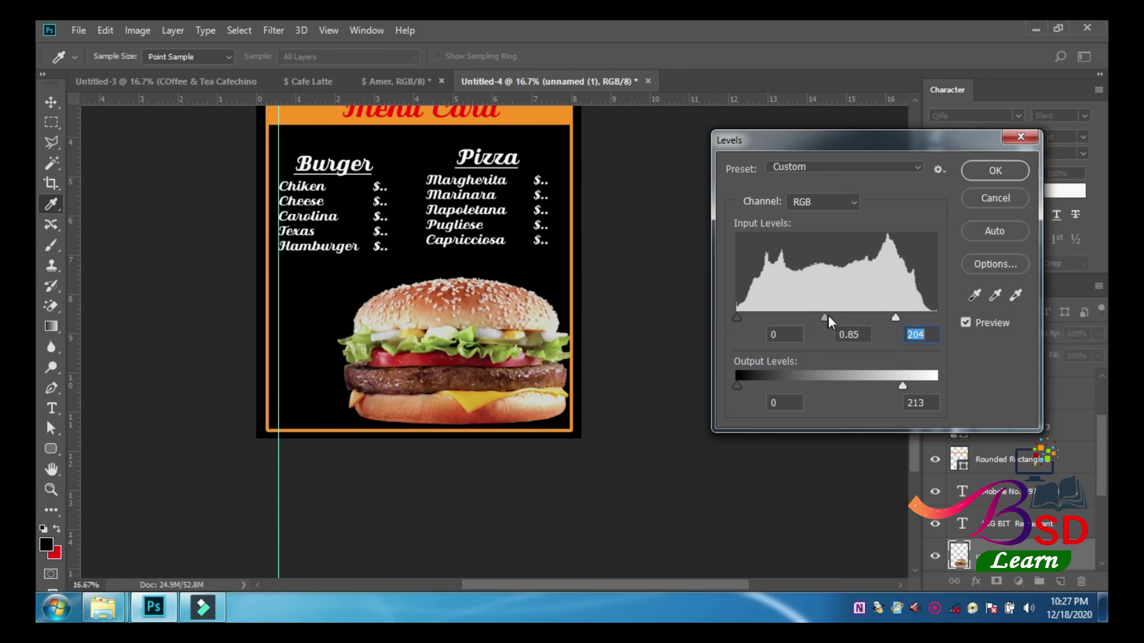
left_click(838, 317)
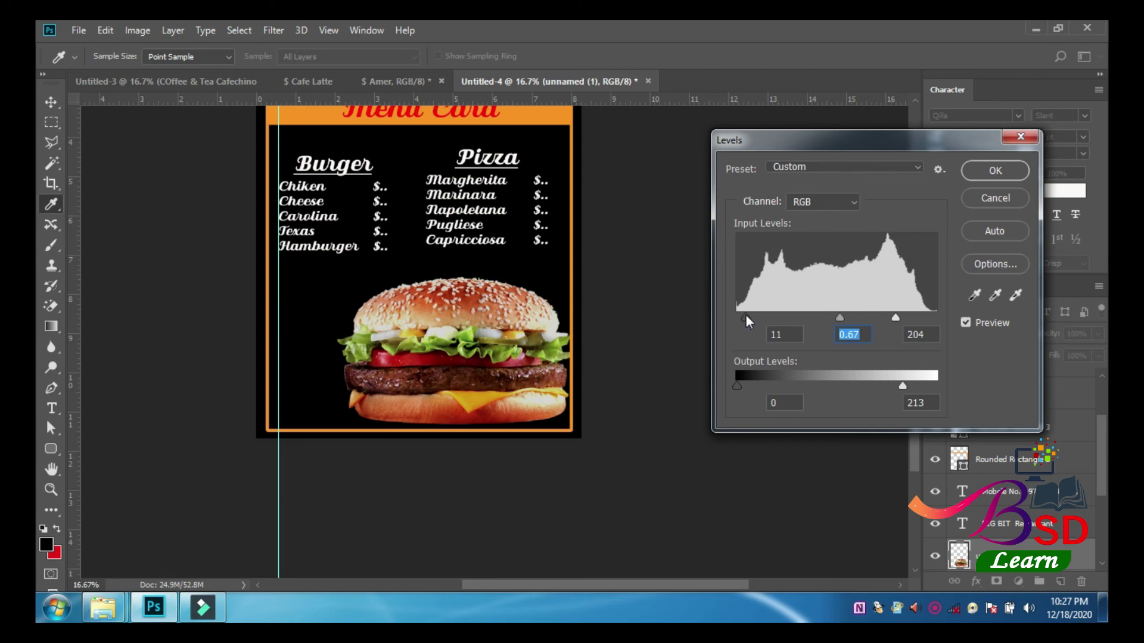
key("Return")
key("v")
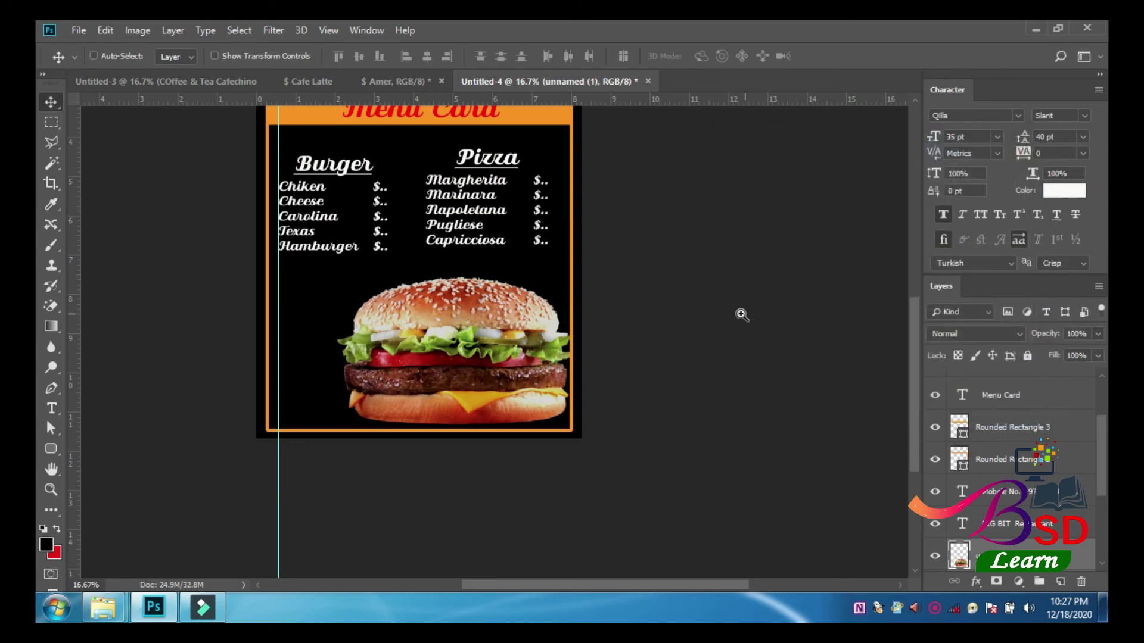
key("ctrl+t")
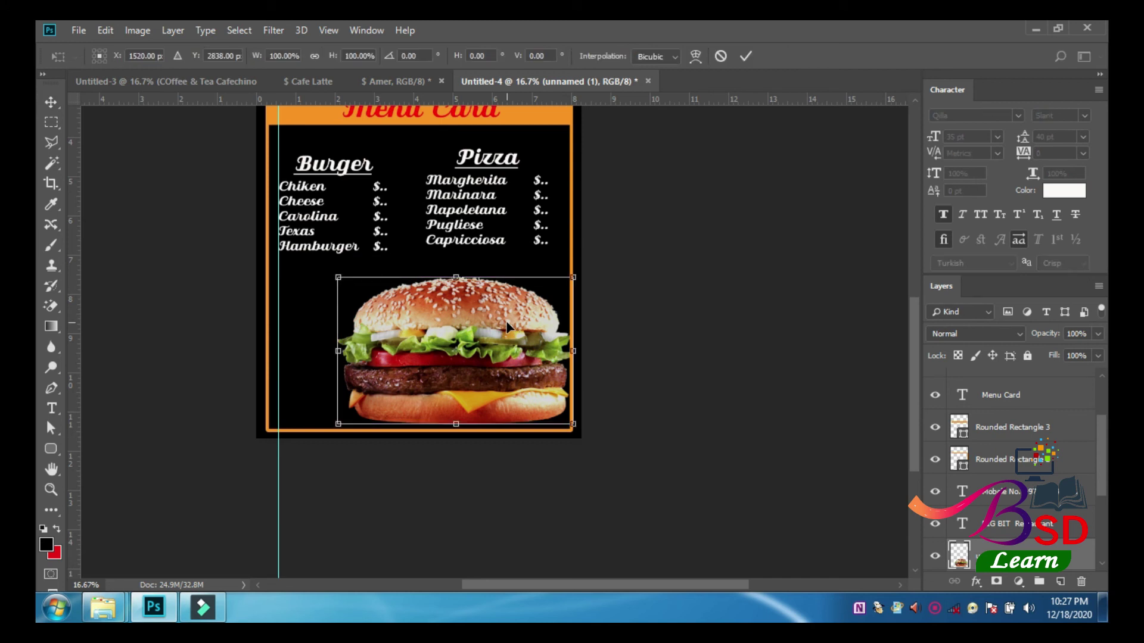
Step: Shrink the burger to about half size and move it to the card's bottom-right
left_click_drag(337, 277, 391, 311)
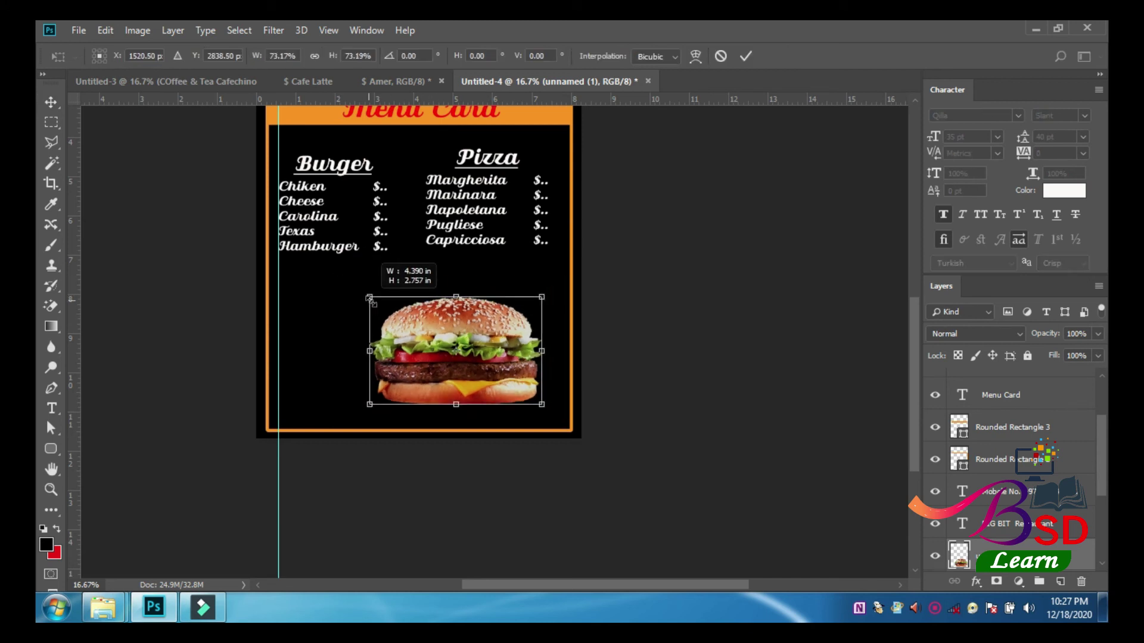
left_click_drag(456, 342, 536, 386)
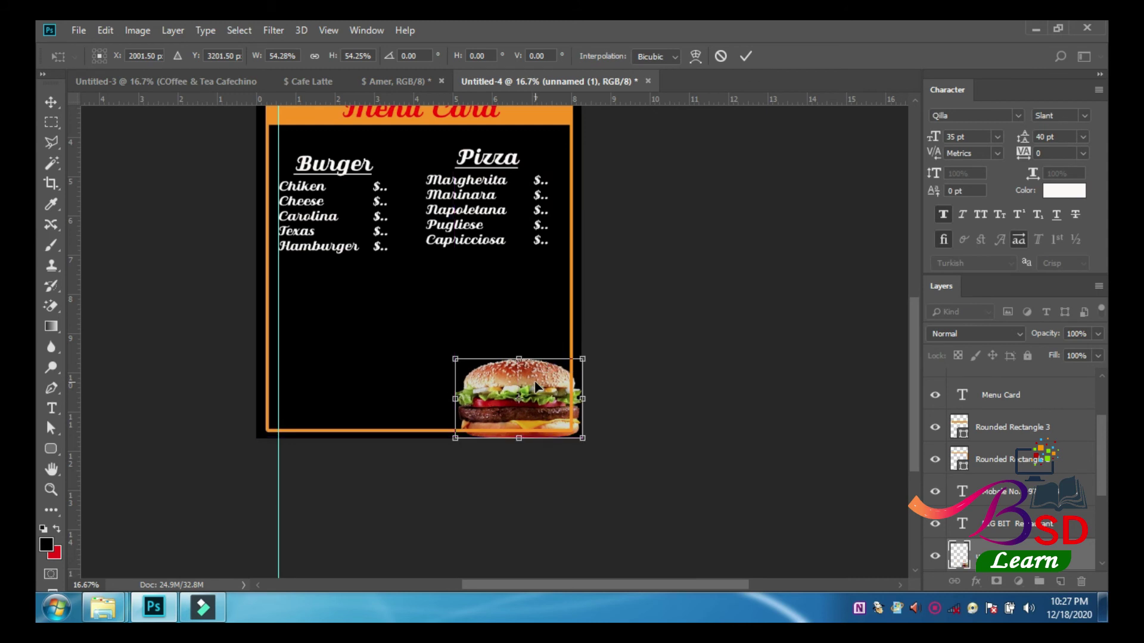
key("Return")
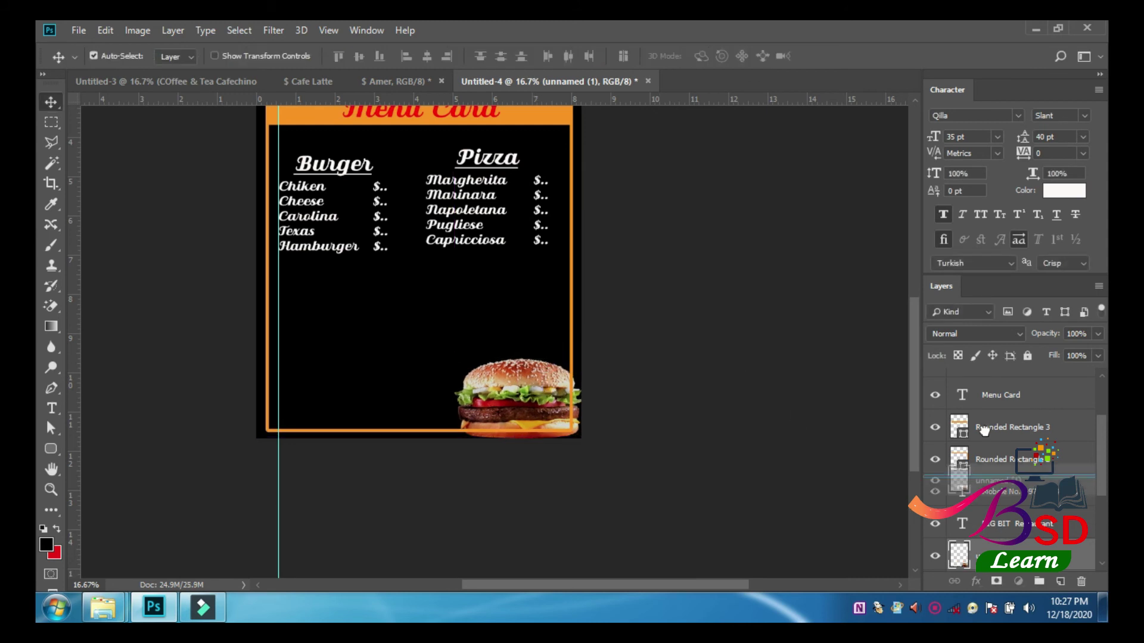
Step: Raise the burger layer to the top of the stack and show the Coffee & Tea text
left_click_drag(1006, 556, 998, 393)
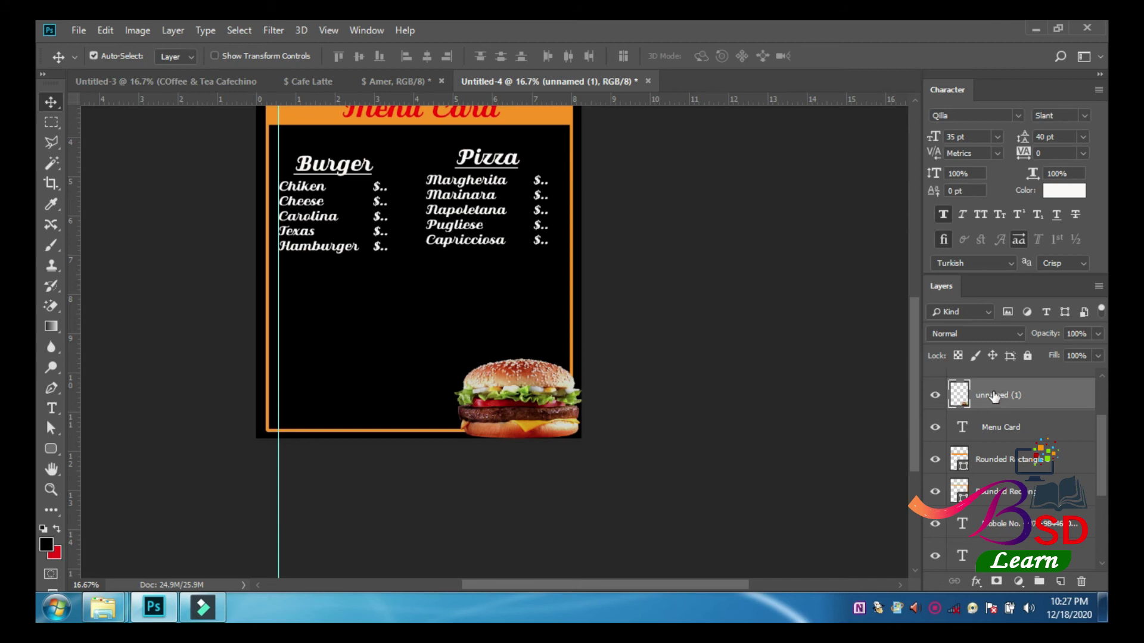
scroll(994, 398, "up", 2)
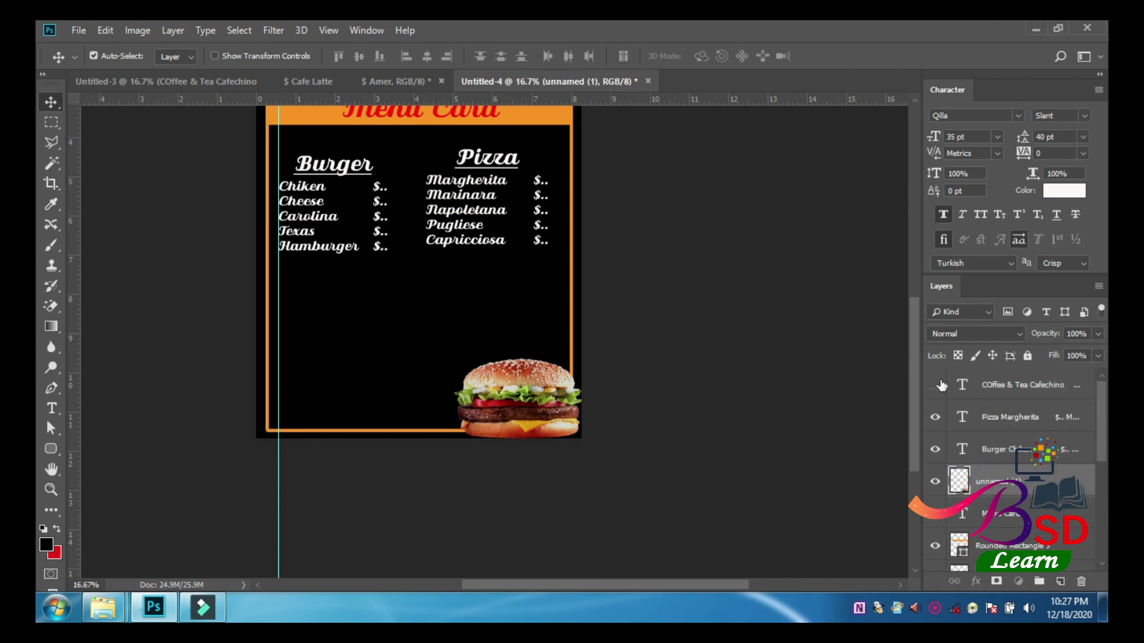
left_click_drag(1000, 488, 979, 393)
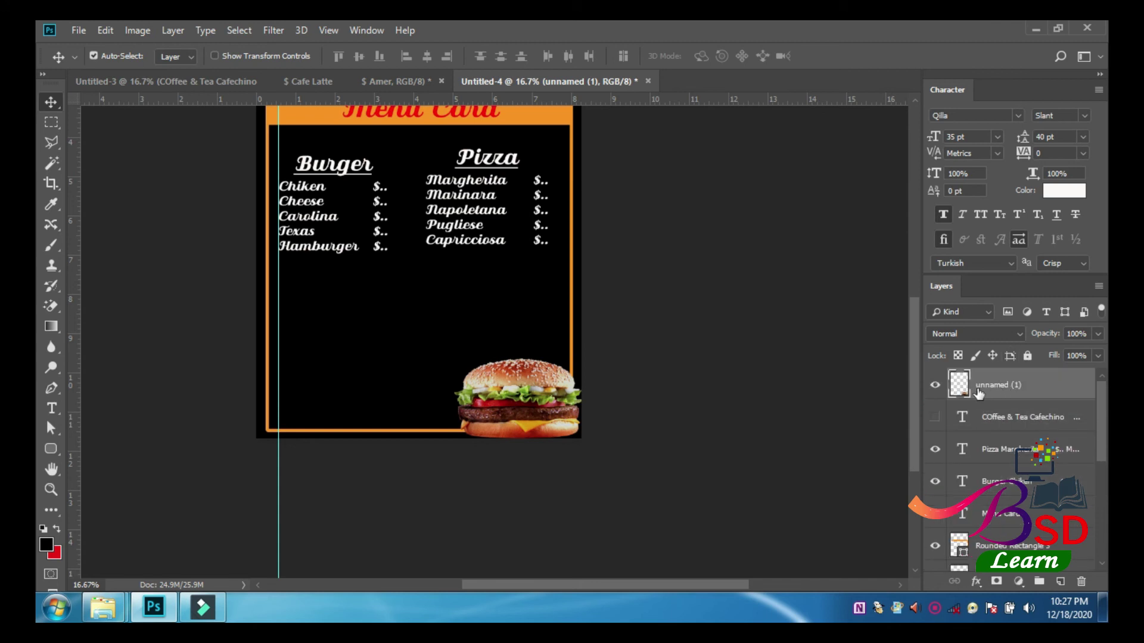
left_click(934, 417)
scroll(524, 354, "up", 1)
Step: Arrange the two overlapping burgers at bottom-right and drag the coffee image into Photoshop
mouse_move(552, 405)
left_mouse_down()
mouse_move(590, 426)
mouse_move(488, 405)
left_mouse_up()
left_click_drag(584, 457, 585, 450)
mouse_move(535, 407)
left_mouse_down()
mouse_move(539, 397)
mouse_move(526, 396)
left_mouse_up()
left_click_drag(565, 450, 555, 445)
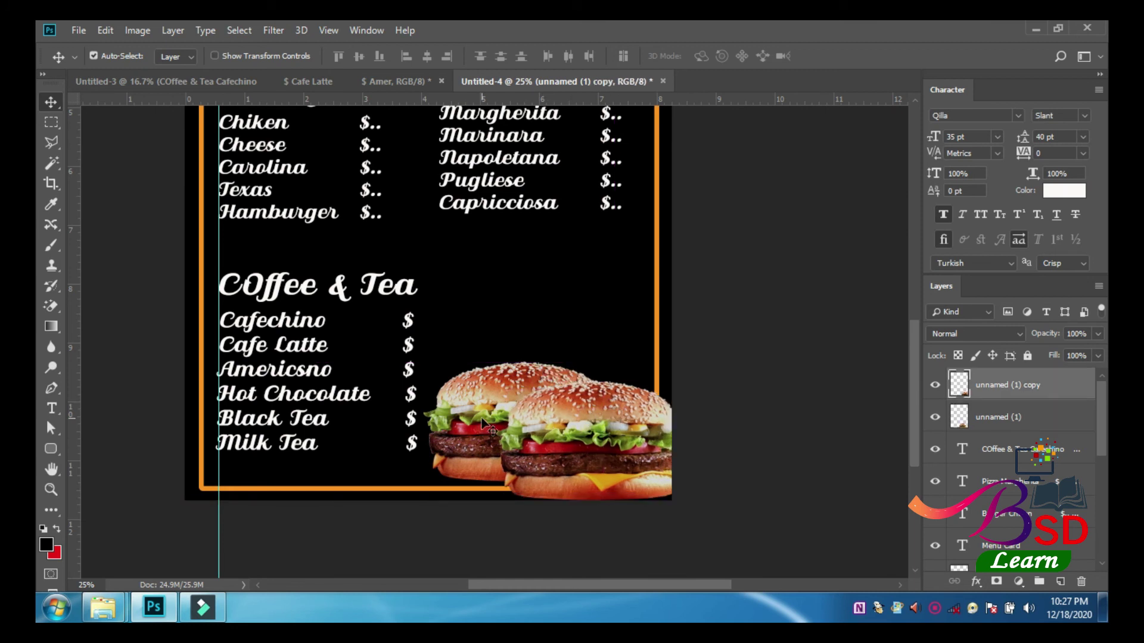
left_click(481, 363, "ctrl+alt")
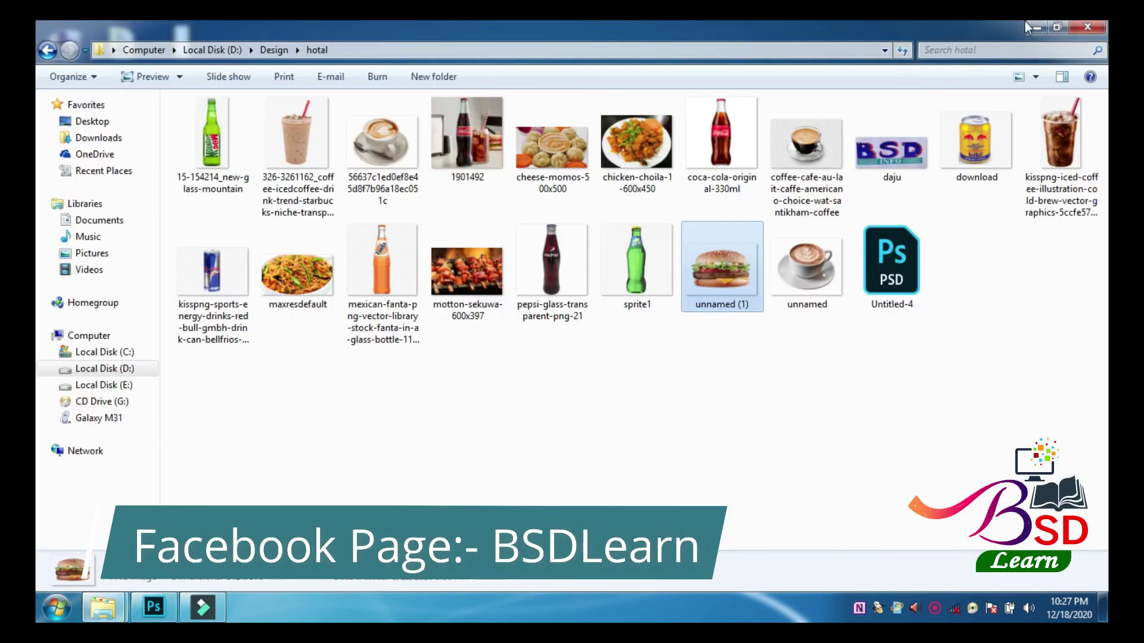
left_click(1032, 26)
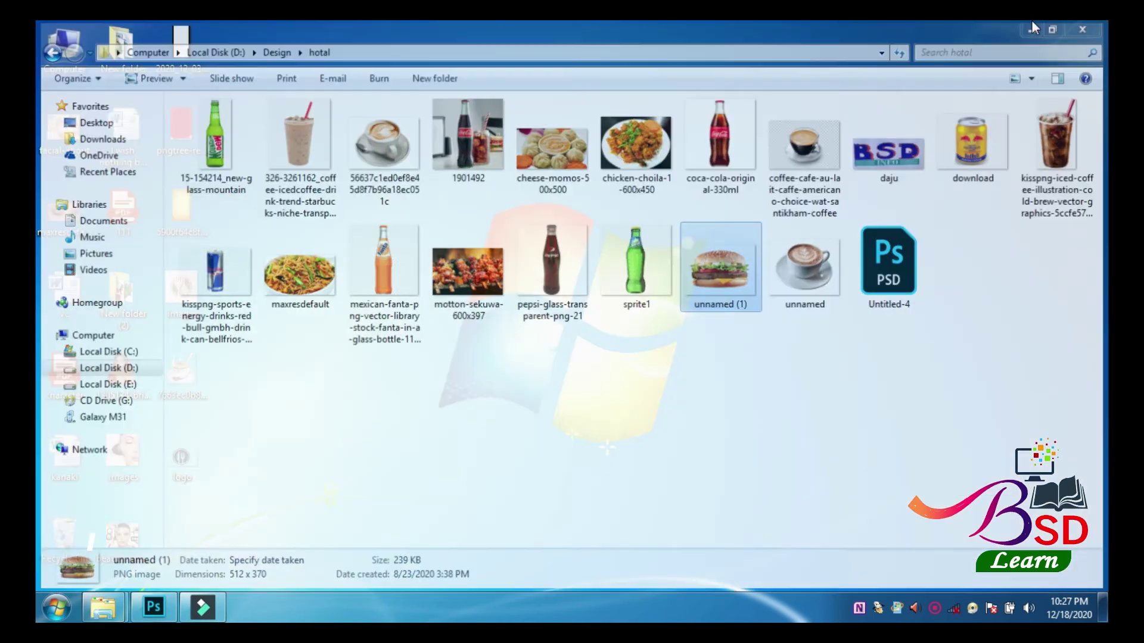
mouse_move(181, 373)
left_mouse_down()
mouse_move(155, 610)
mouse_move(501, 333)
mouse_move(545, 332)
left_mouse_up()
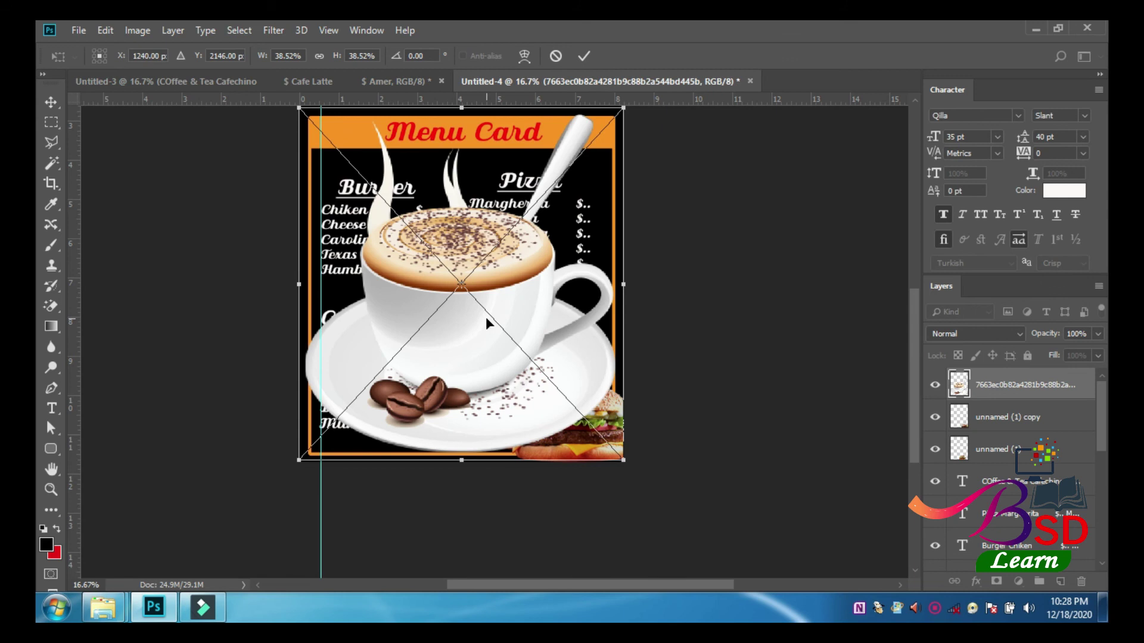
Step: Commit the coffee cup, shrink it to a small size, and place it beside the pizza list
key("Return")
key("ctrl+t")
mouse_move(297, 109)
left_mouse_down()
mouse_move(411, 250)
mouse_move(402, 241)
left_mouse_up()
left_click_drag(472, 307, 540, 341)
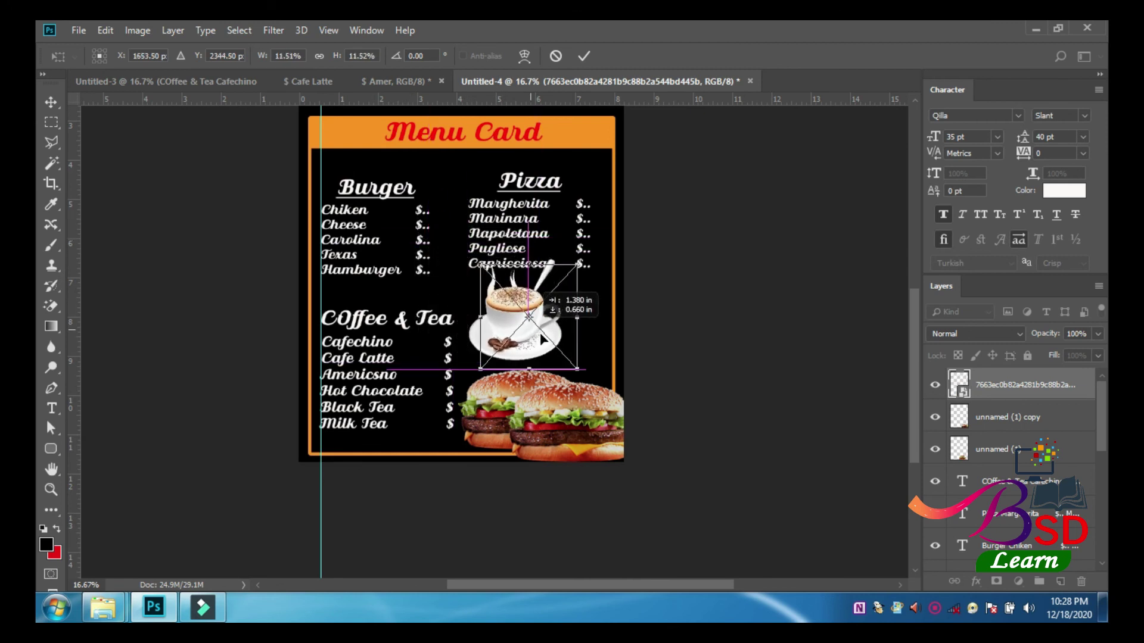
key("Return")
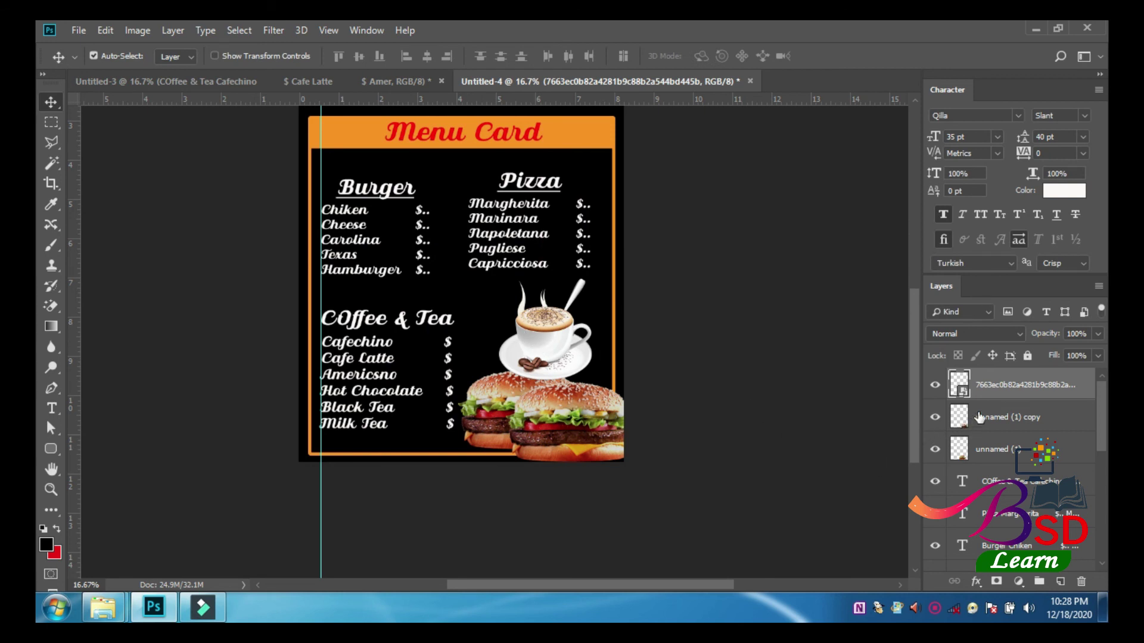
Step: Reorder the coffee cup layer behind both burgers and nudge it right and down
left_click_drag(1017, 404, 1010, 423)
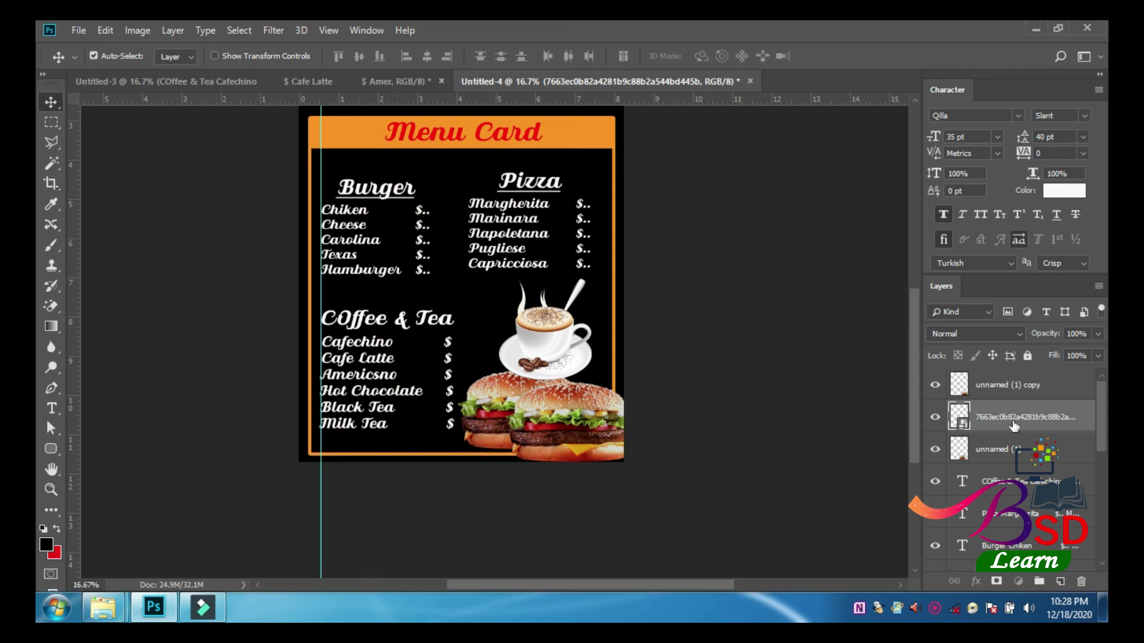
left_click_drag(1014, 427, 1007, 378)
left_click(936, 451)
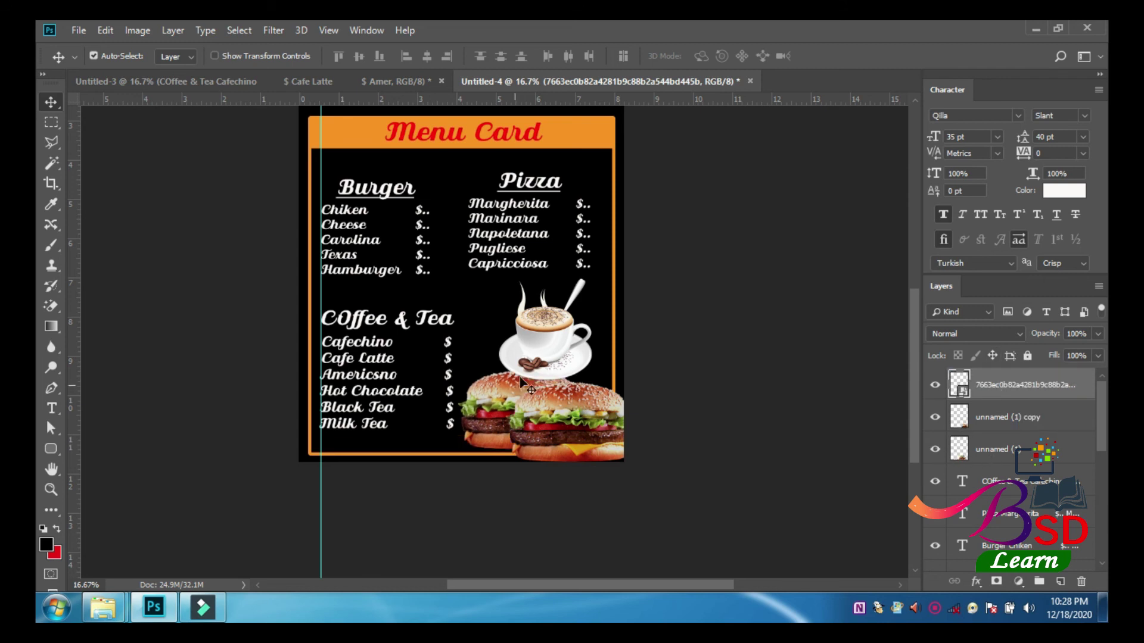
left_click_drag(552, 357, 559, 364)
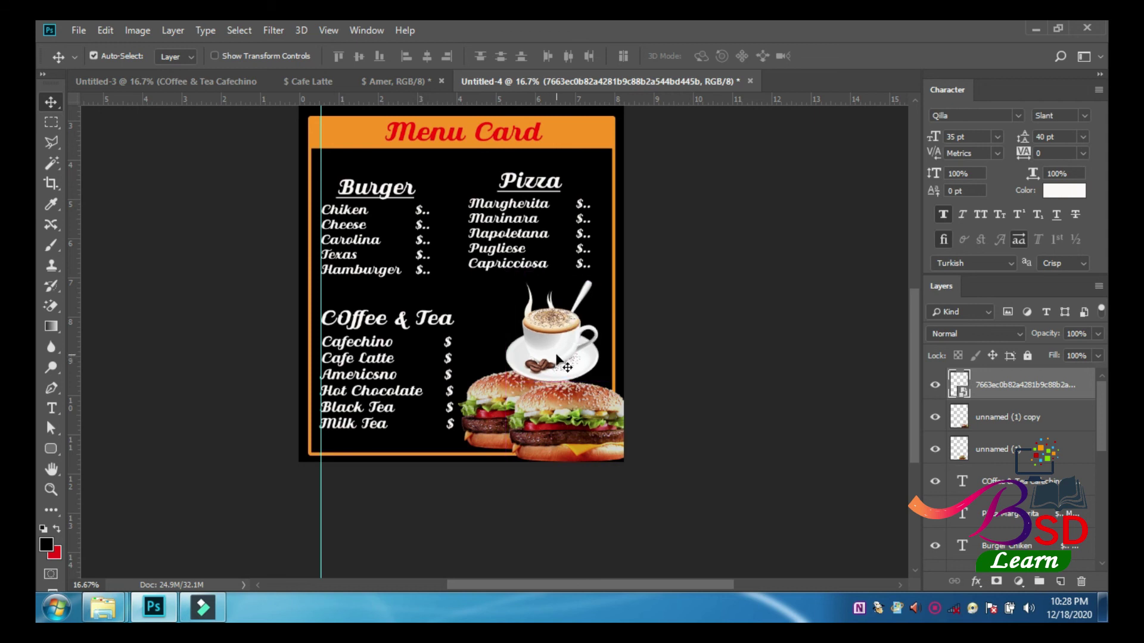
left_click_drag(1025, 386, 1010, 457)
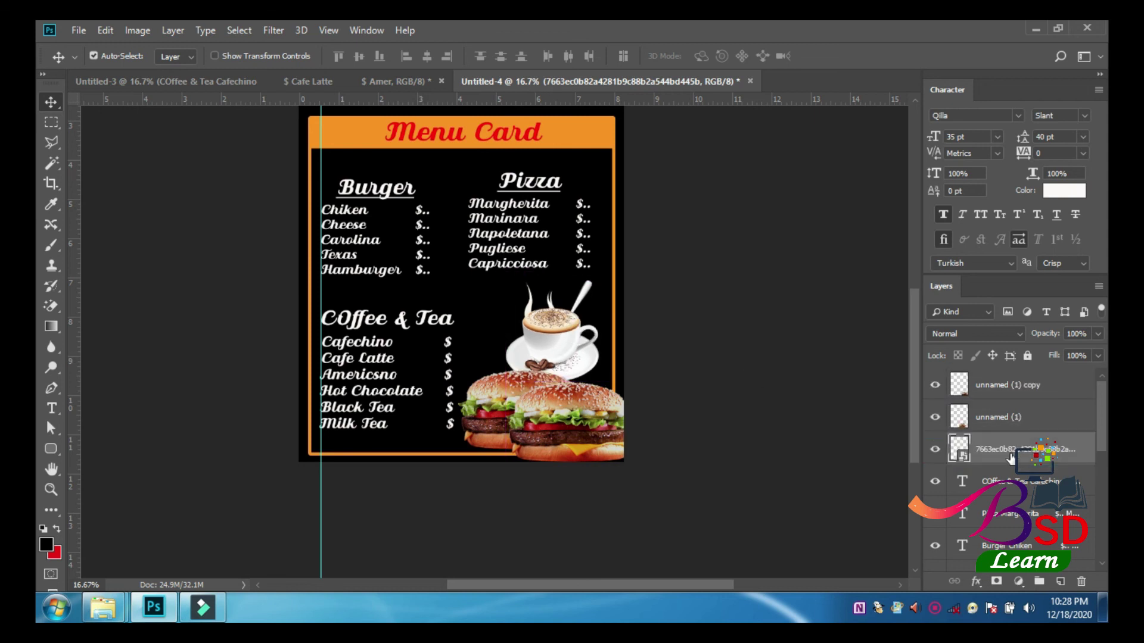
left_click_drag(546, 328, 551, 331)
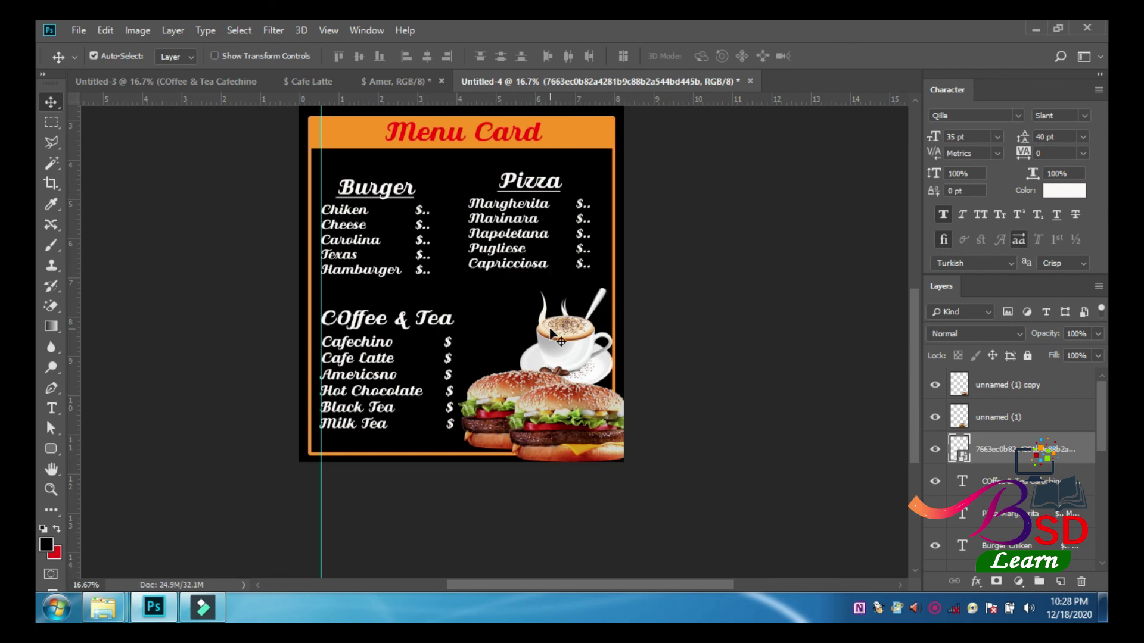
Step: Enlarge the coffee cup to about 14% and shift it left above the burgers
key("ctrl")
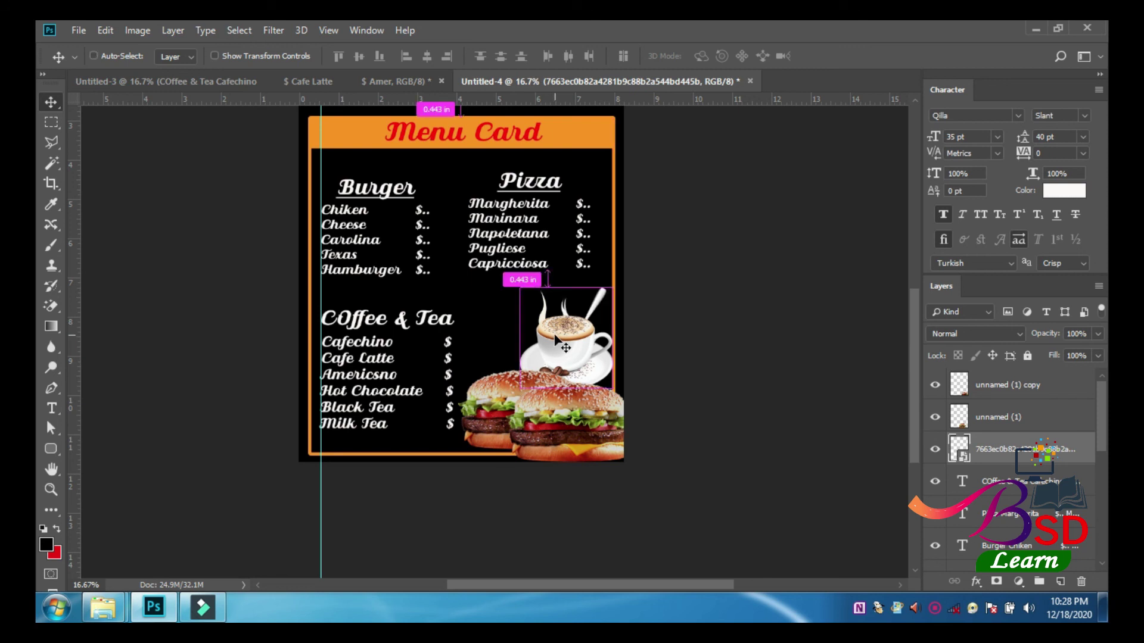
key("ctrl+t")
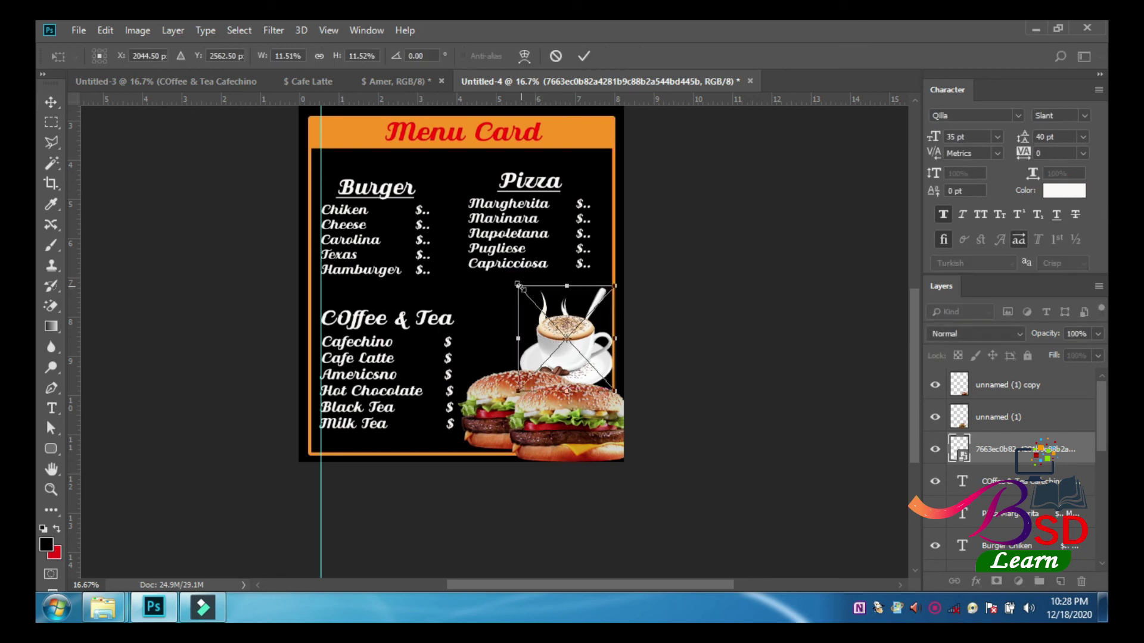
left_click_drag(518, 286, 507, 274)
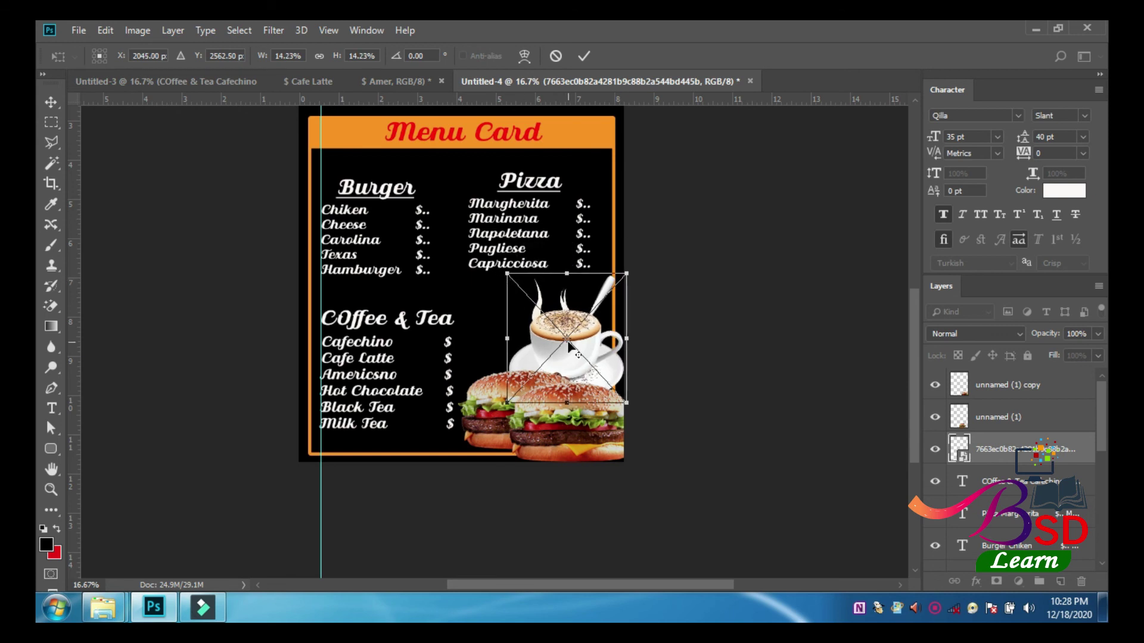
left_click_drag(568, 342, 534, 342)
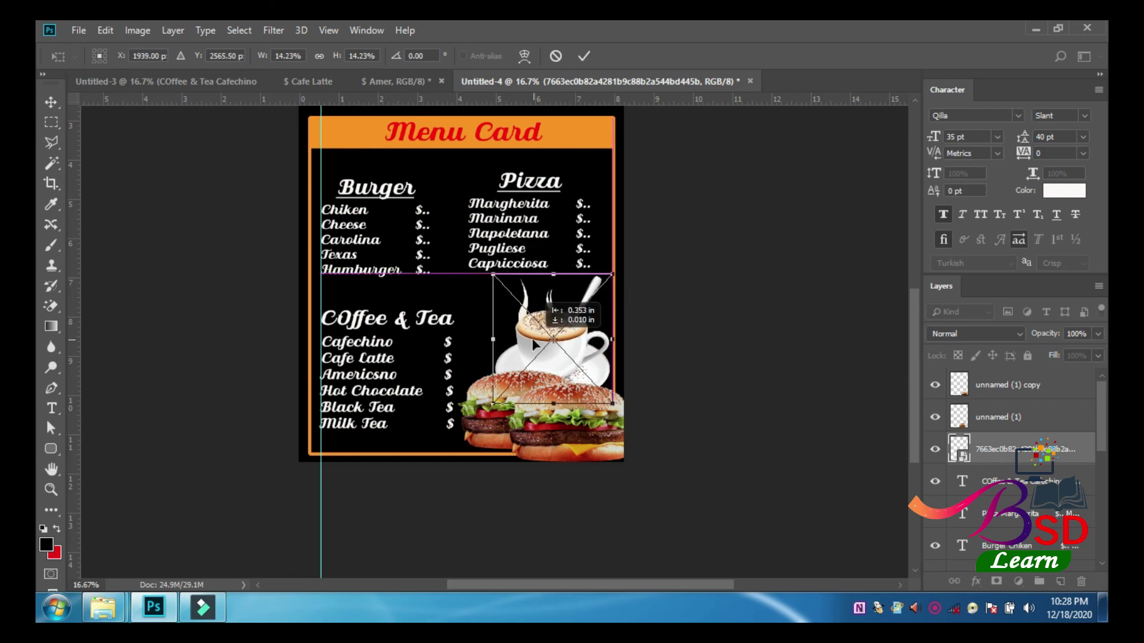
key("Return")
scroll(488, 351, "down", 4)
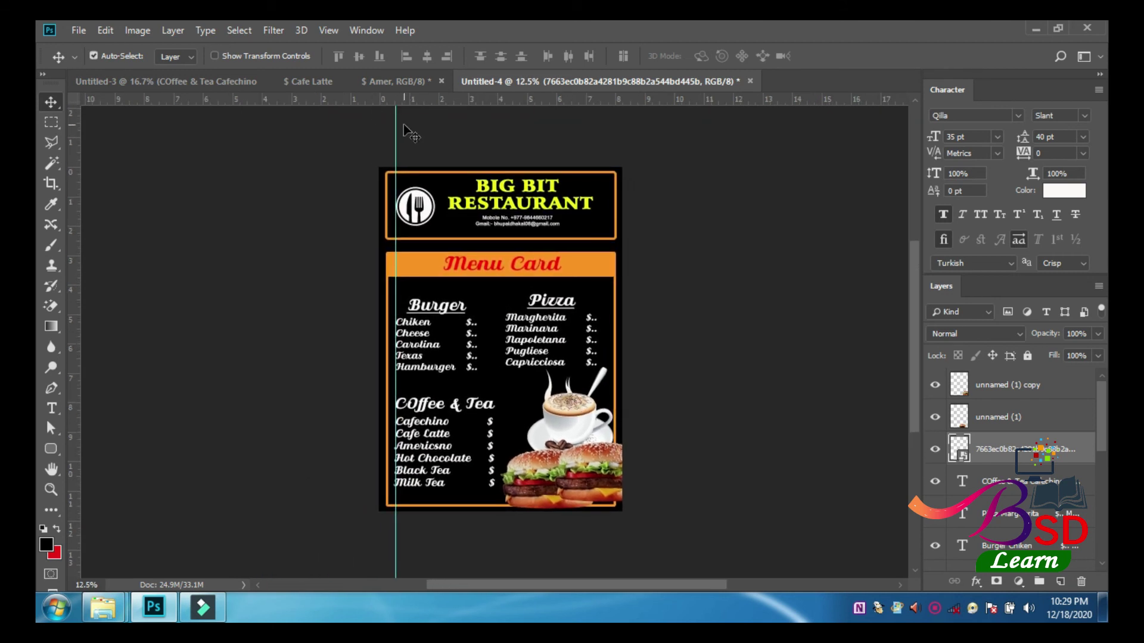
Step: Remove the vertical guide and nudge the coffee cup slightly left
left_click_drag(395, 134, 53, 147)
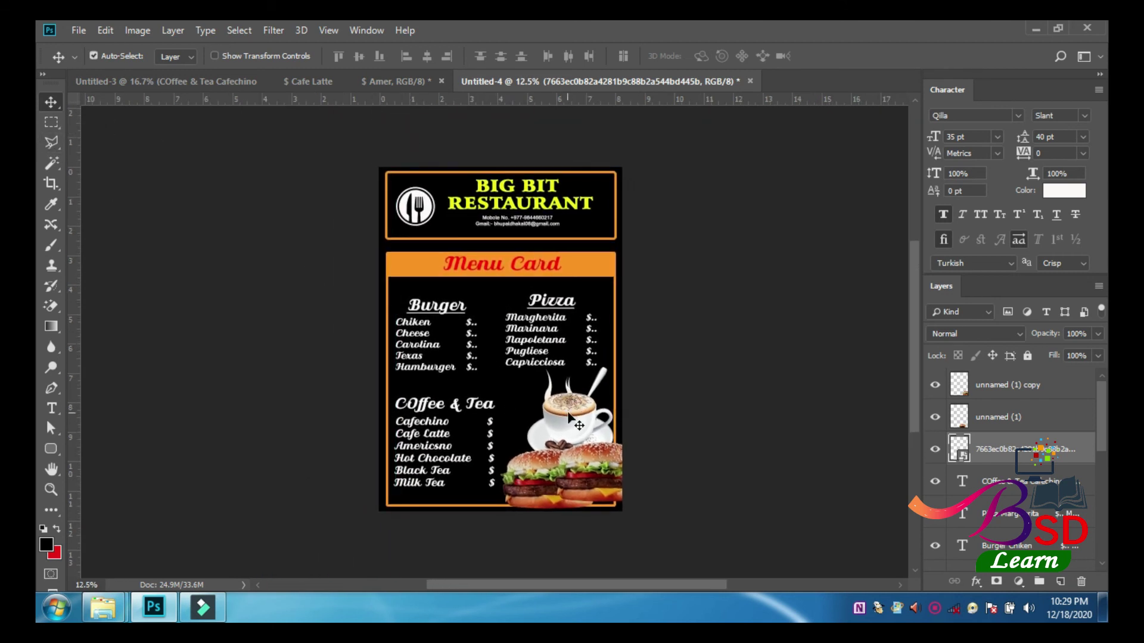
left_click_drag(566, 419, 566, 418)
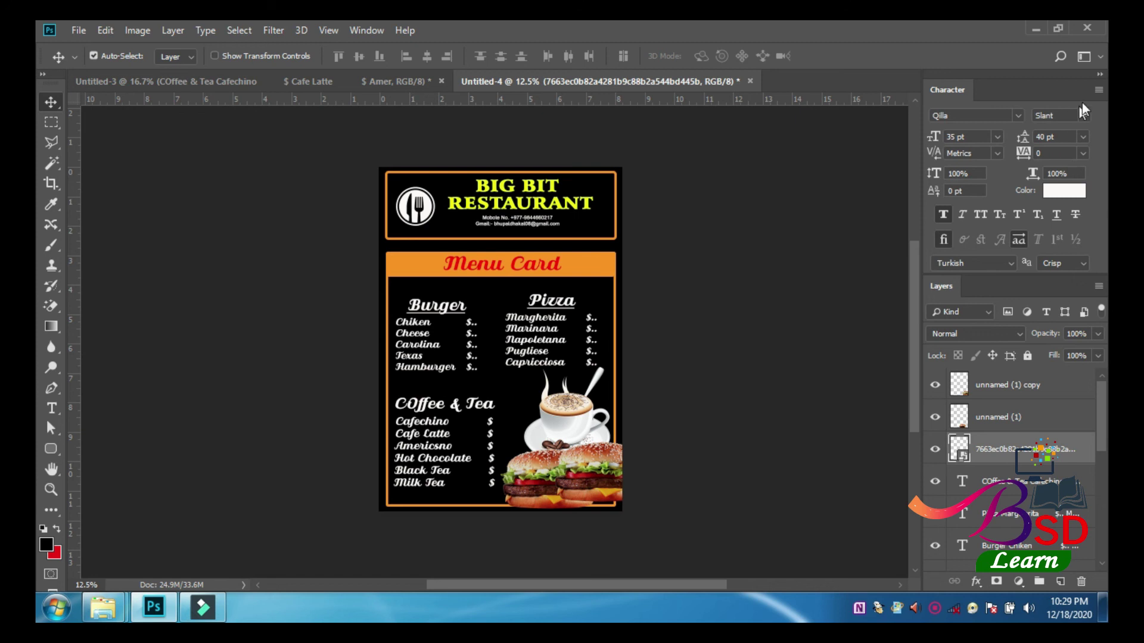
scroll(1025, 447, "down", 3)
scroll(1025, 465, "down", 2)
scroll(1024, 476, "up", 2)
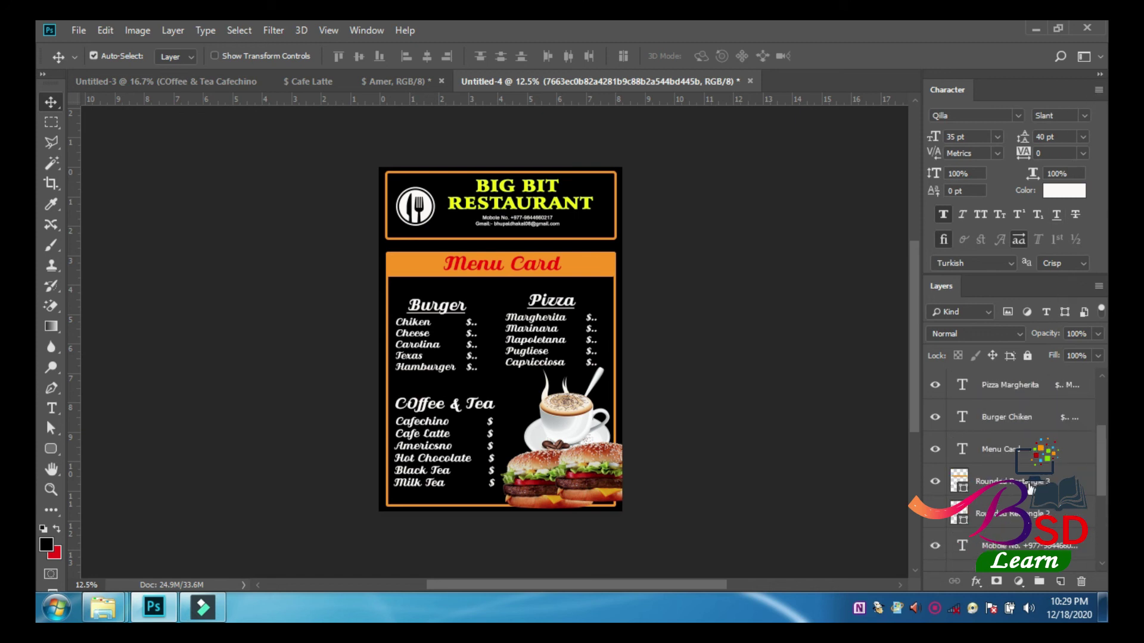
scroll(1030, 489, "up", 3)
Step: Select every layer from the top burger down to the background
left_click(1045, 387)
scroll(1037, 417, "down", 3)
scroll(1025, 464, "down", 3)
scroll(1006, 512, "down", 3)
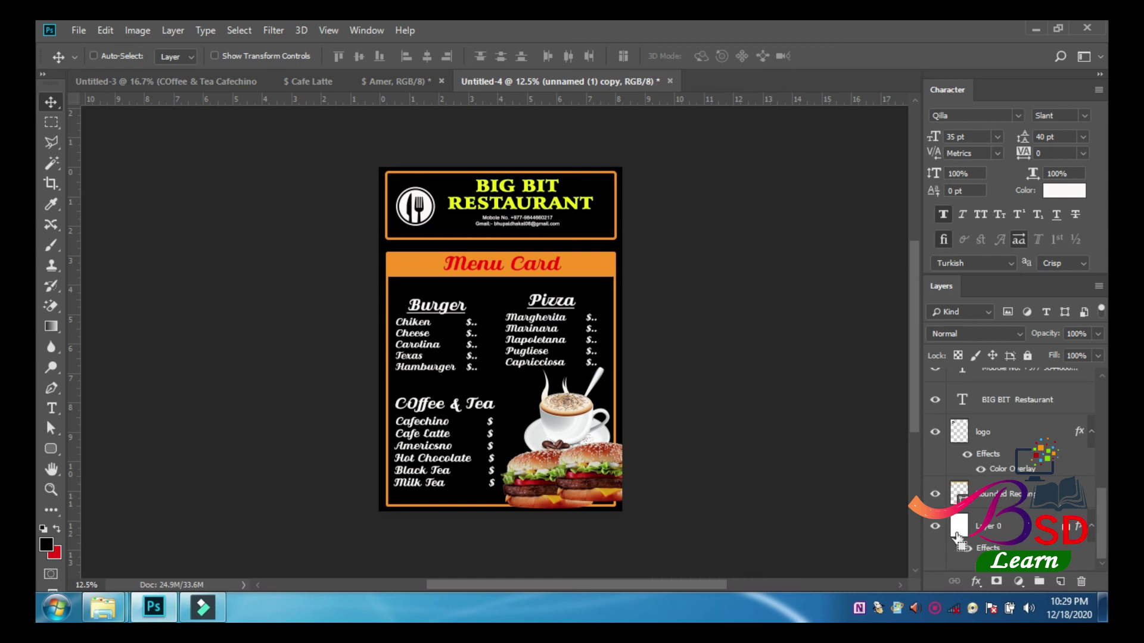
left_click(1015, 532)
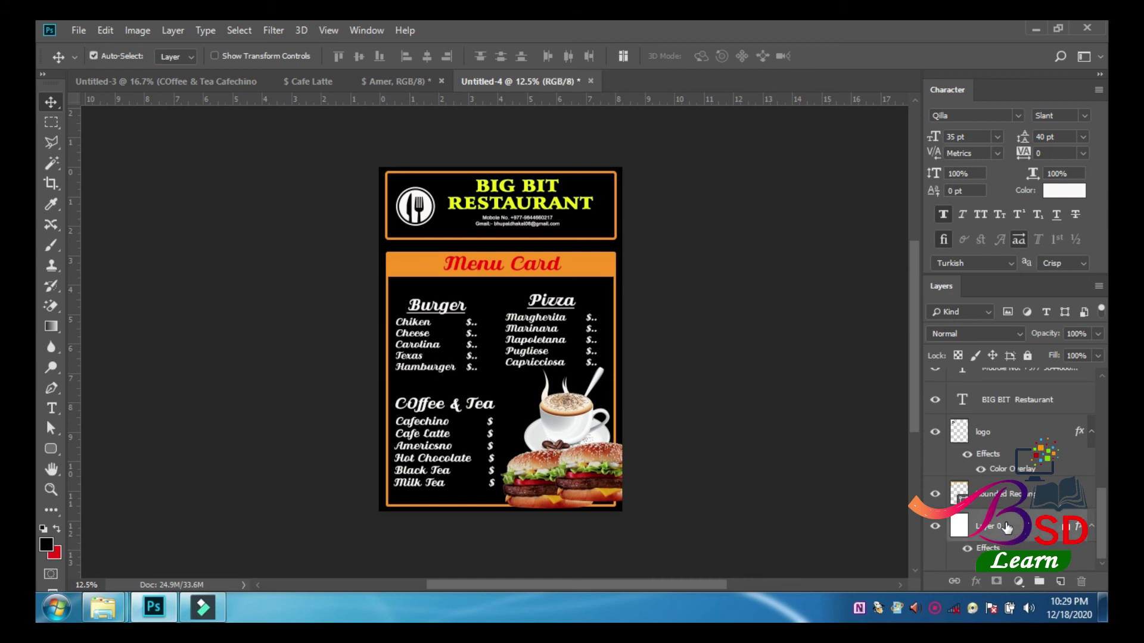
scroll(1011, 504, "up", 5)
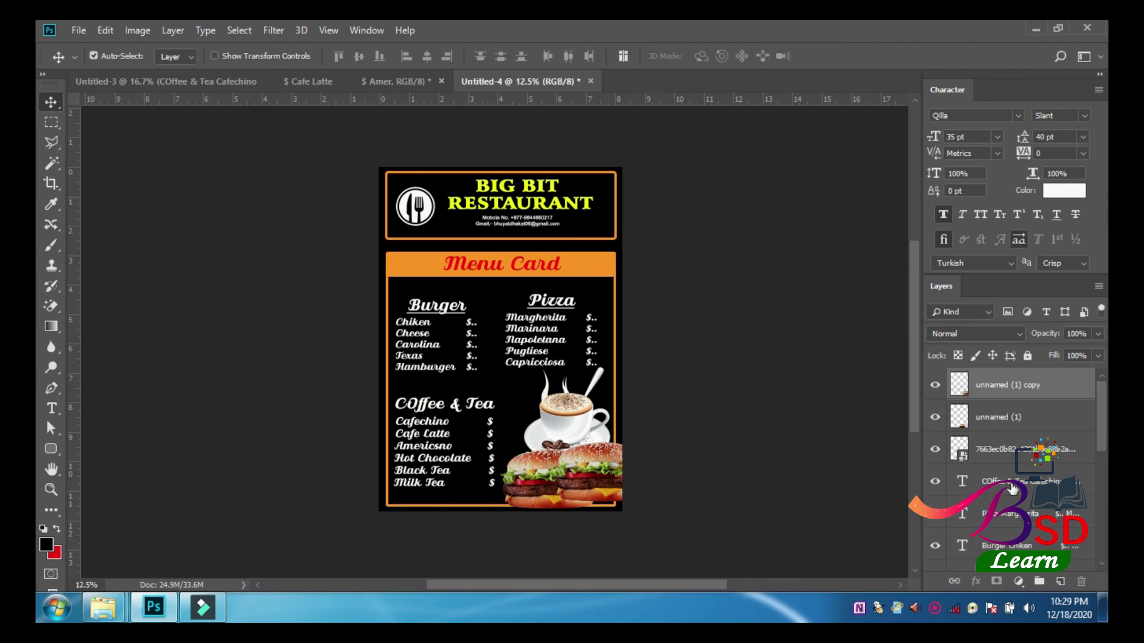
left_click(1034, 388, "shift")
Step: Merge the selected layers into one and lock the merged layer
right_click(1005, 396)
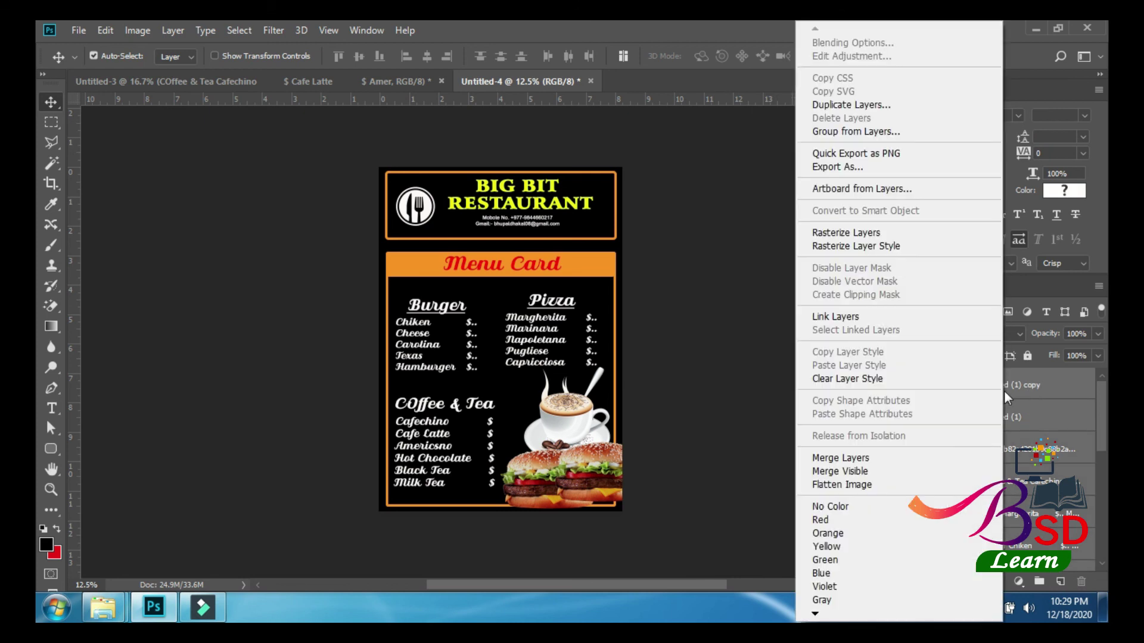
left_click(835, 458)
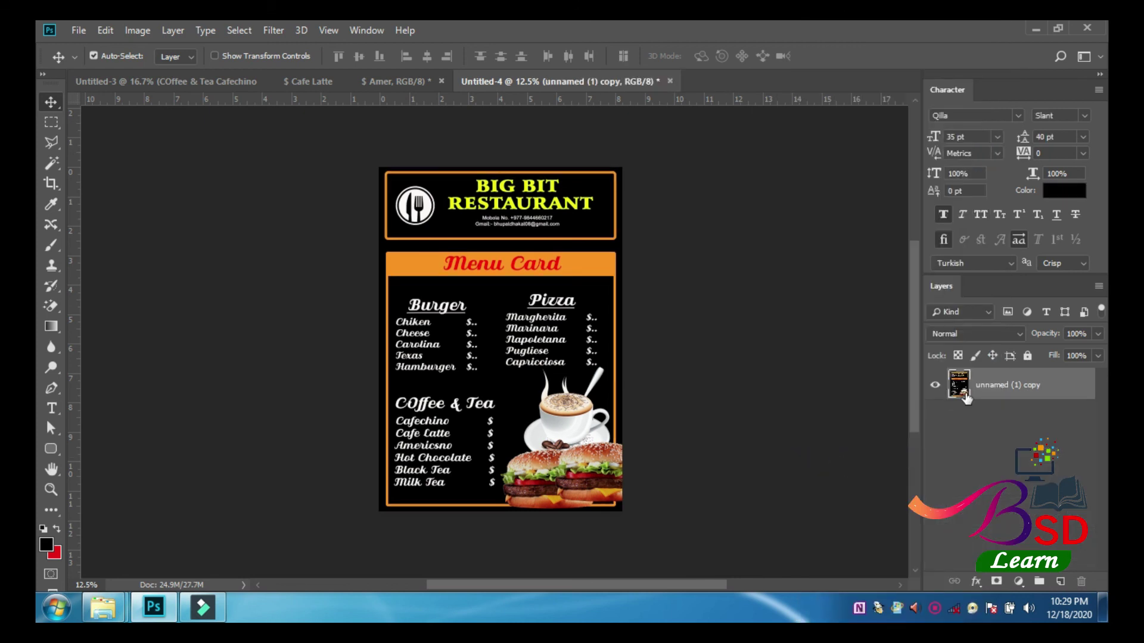
left_click_drag(653, 339, 514, 308)
left_click(1028, 356)
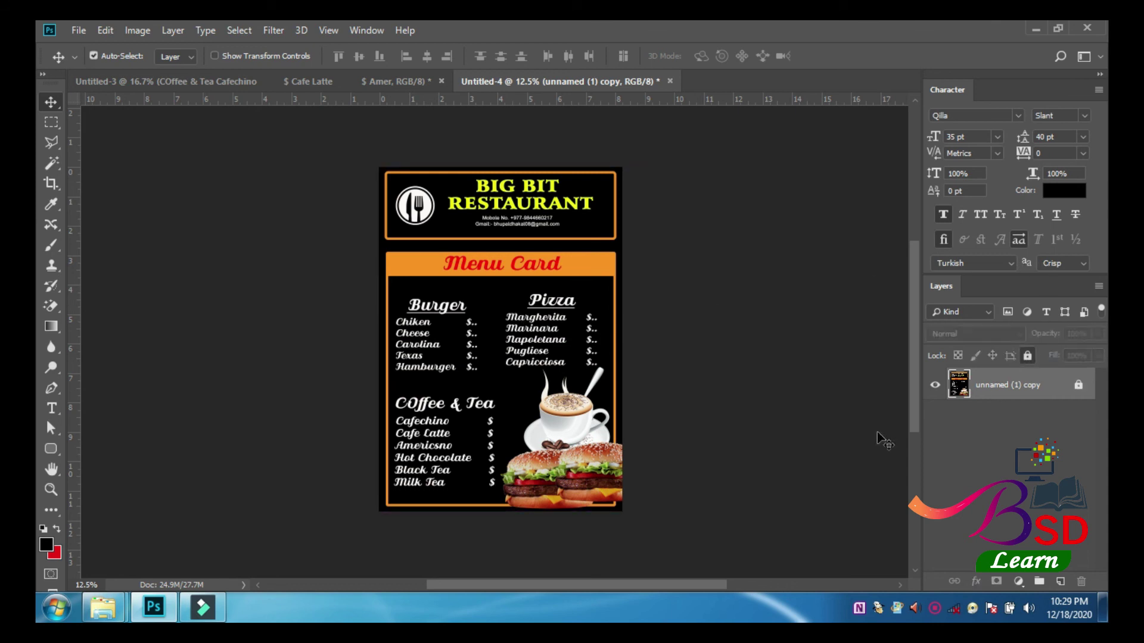
Step: Save the menu card to the Desktop as JPEG 'menu' at maximum quality 12
left_click(78, 30)
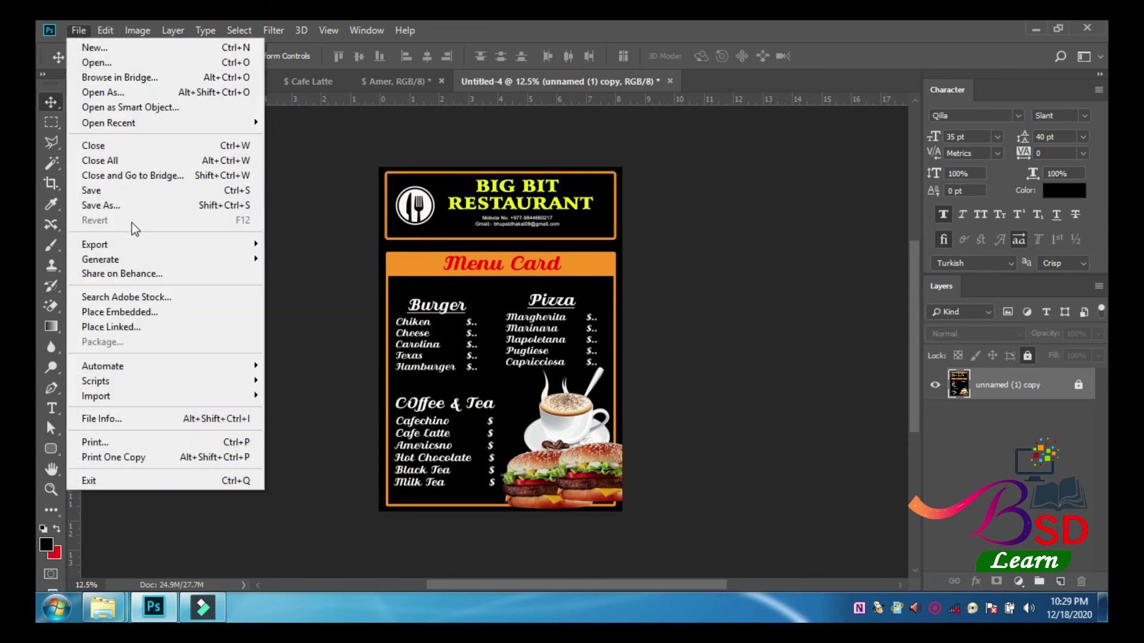
left_click(109, 192)
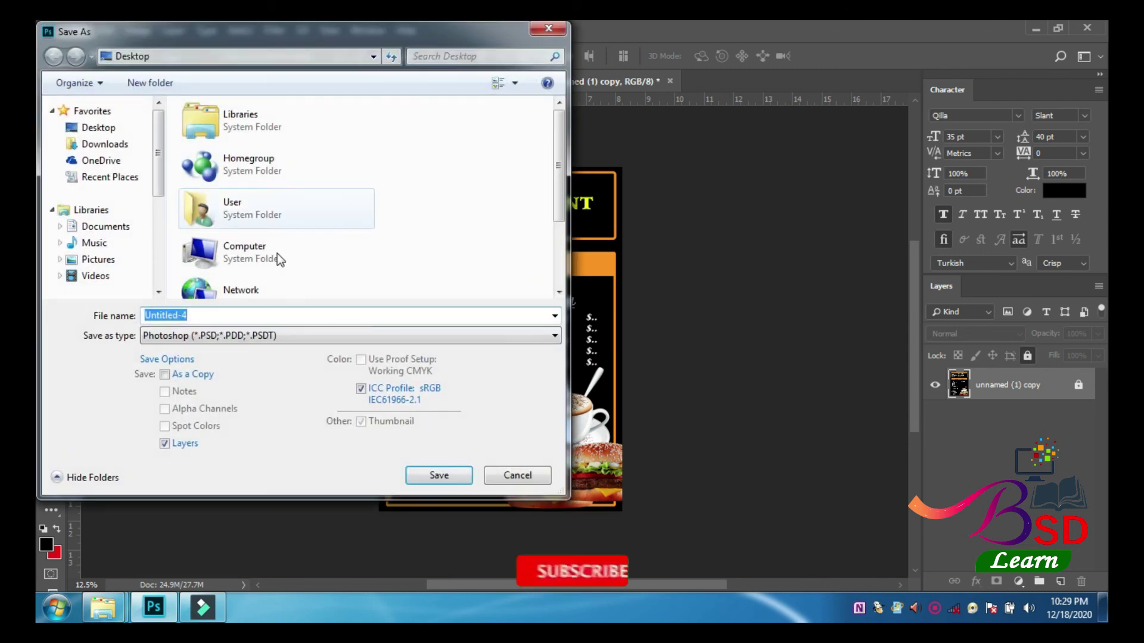
left_click(104, 129)
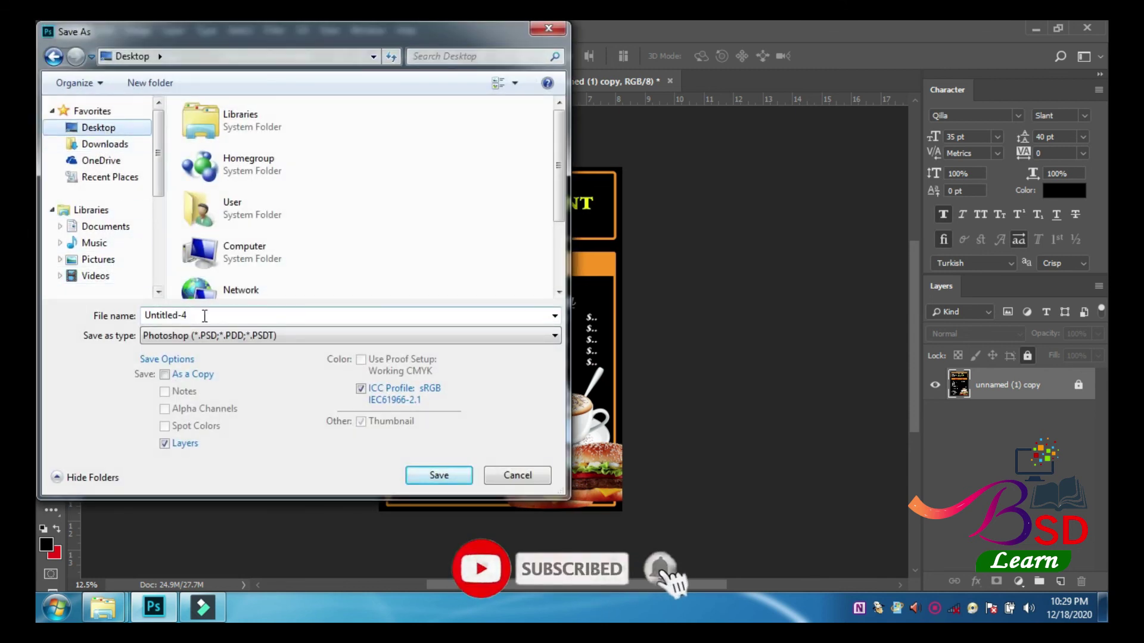
type("menu")
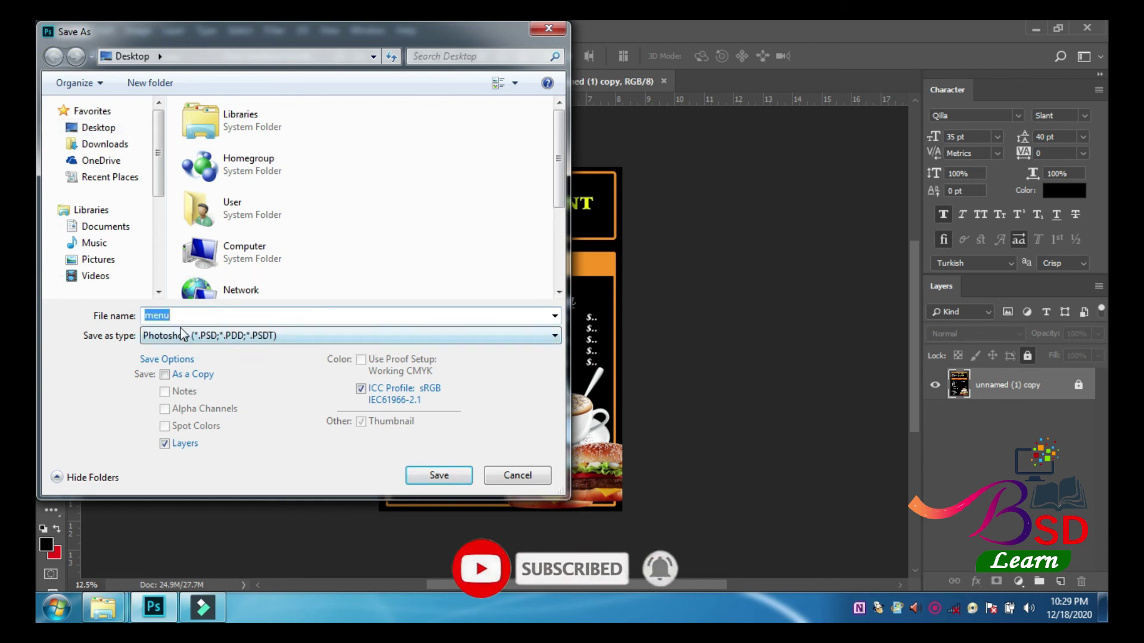
left_click(185, 335)
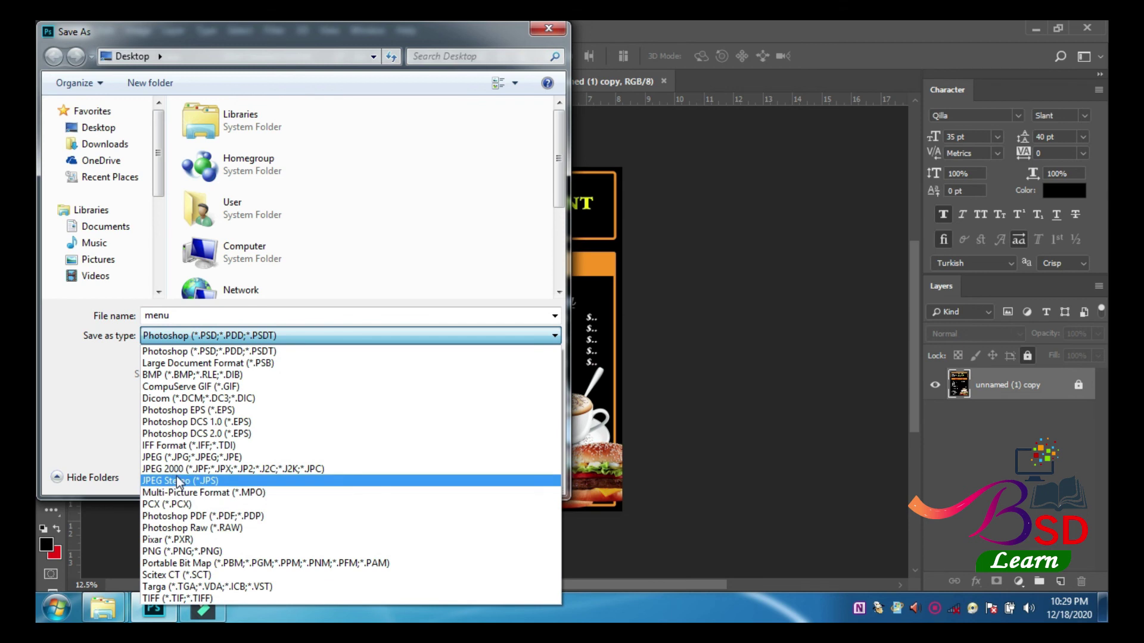
left_click(187, 457)
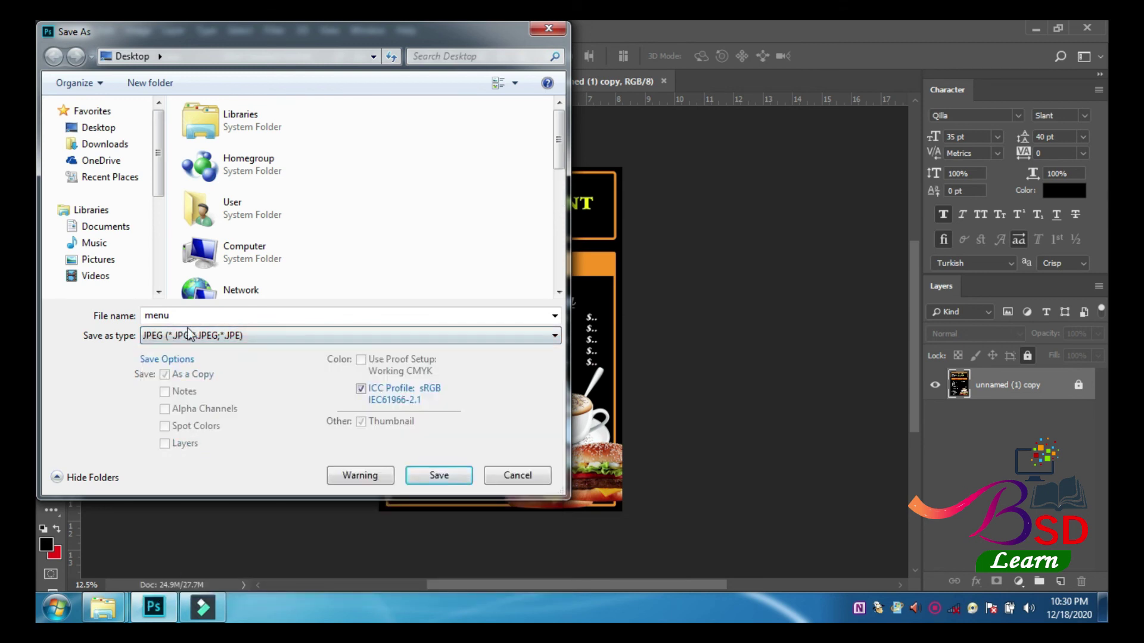
left_click(439, 475)
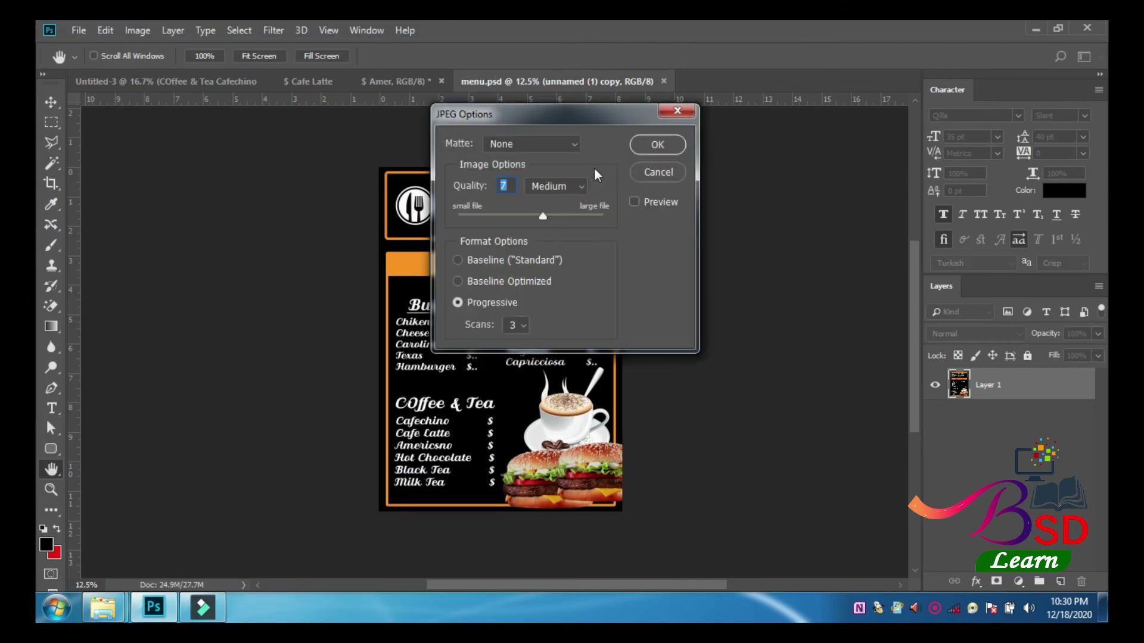
left_click(631, 156)
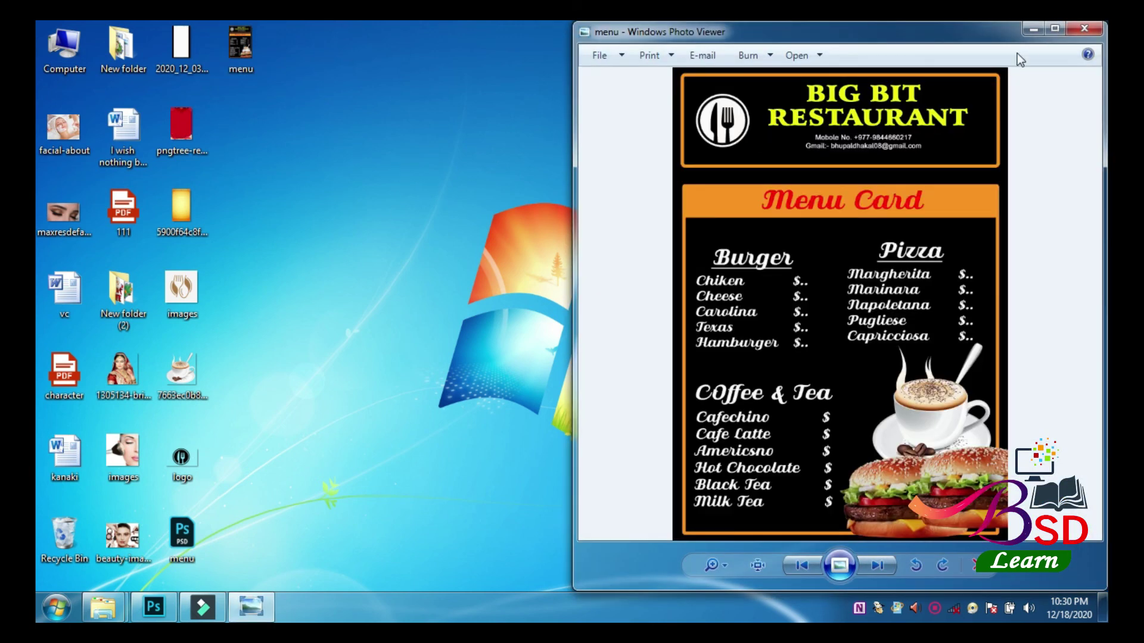
Step: Maximize the Windows Photo Viewer window showing menu.jpg to fill the screen
left_click(1054, 28)
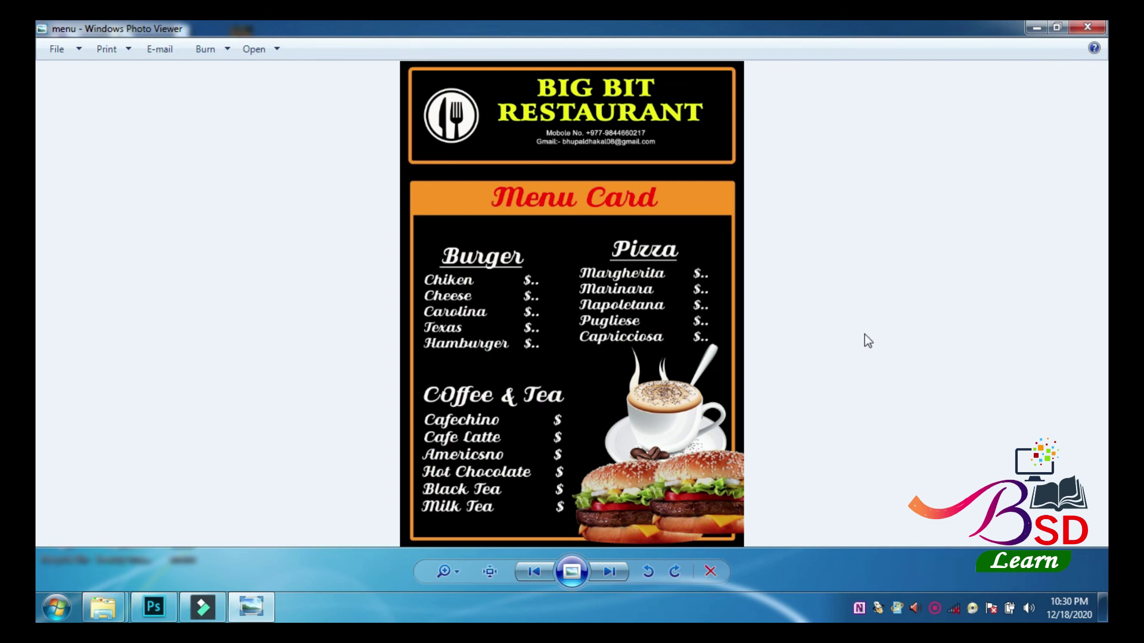